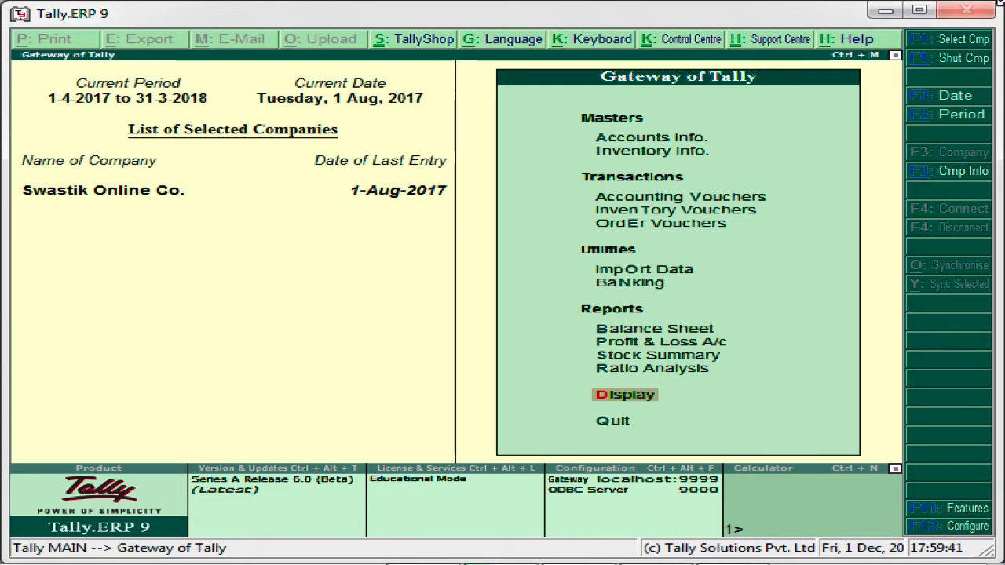
# Step: In Accounting Features (F11), set 'Maintain multiple mailing details' and 'Set/alter company mailing details' to Yes
pyautogui.press('F11')
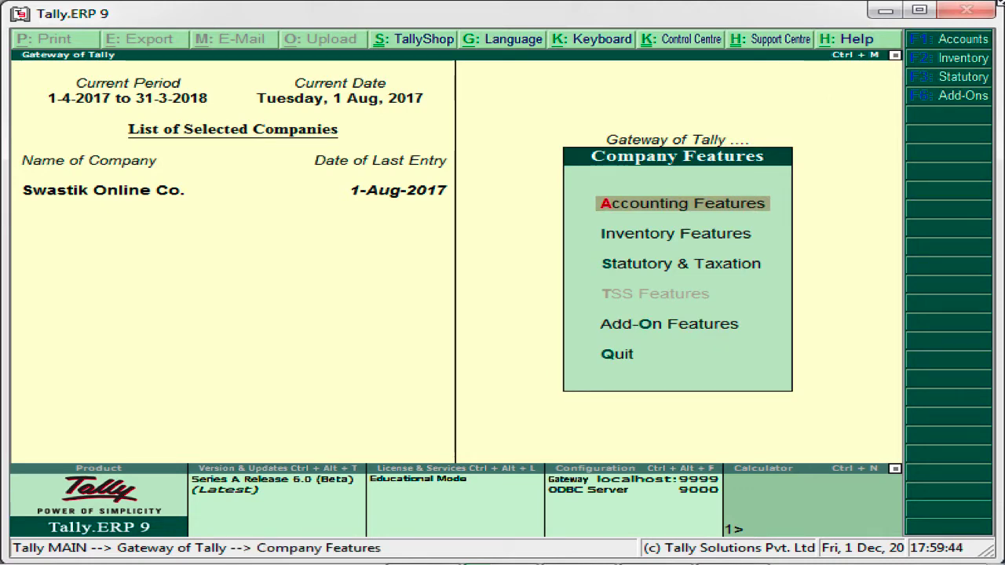
pyautogui.press('Return')
pyautogui.press('Down')
pyautogui.press('Down')
pyautogui.press('Down')
pyautogui.press('Down')
pyautogui.press('Down')
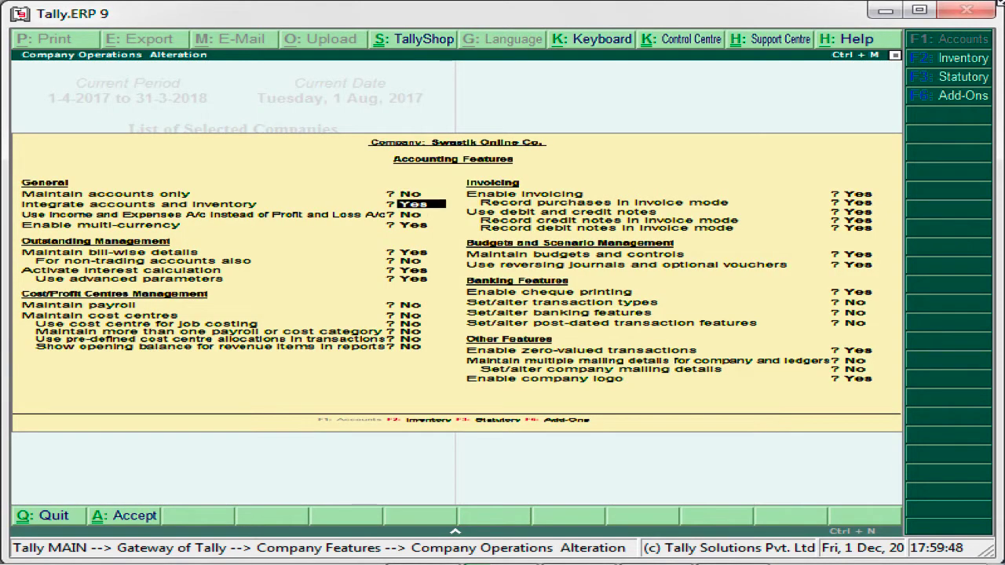
pyautogui.press('Down')
pyautogui.press('Down')
pyautogui.press('Down')
pyautogui.press('Down')
pyautogui.press('Down')
pyautogui.press('Down')
pyautogui.press('Down')
pyautogui.press('Down')
pyautogui.press('Down')
pyautogui.press('Down')
pyautogui.press('Down')
pyautogui.press('Down')
pyautogui.press('Down')
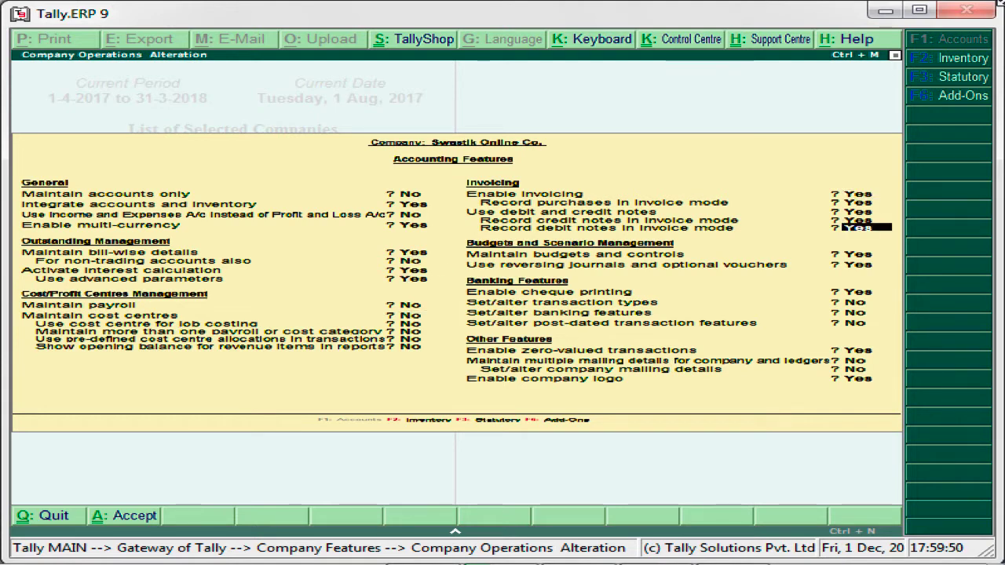
pyautogui.press('Down')
pyautogui.press('Down')
pyautogui.press('Down')
pyautogui.press('Down')
pyautogui.press('Down')
pyautogui.press('Down')
pyautogui.press('Down')
pyautogui.press('Down')
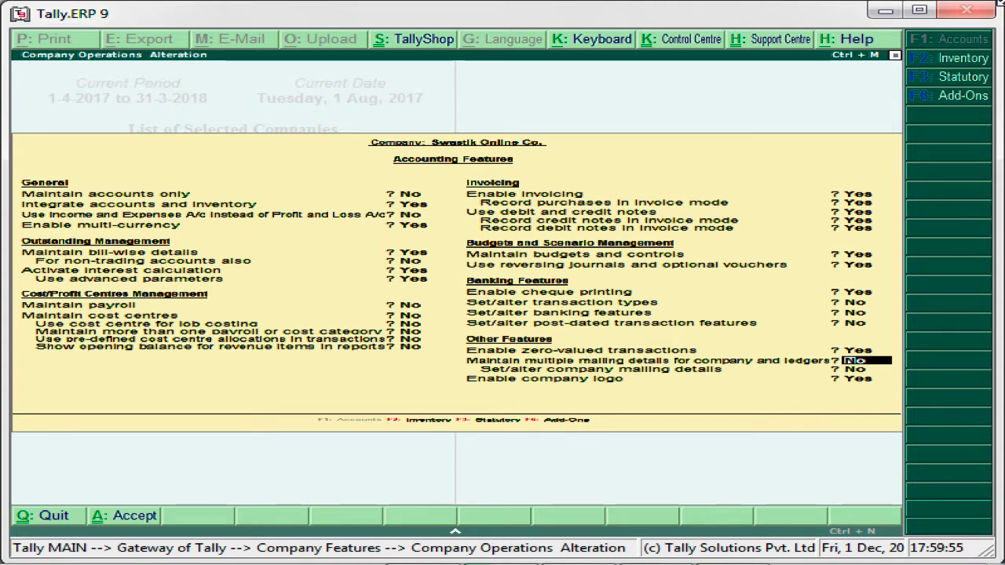
pyautogui.press('Down')
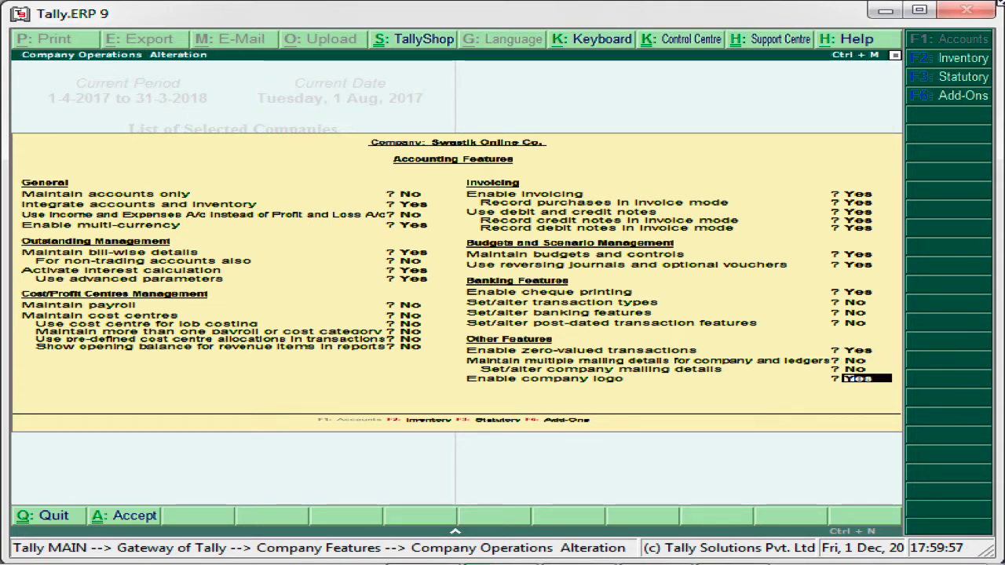
pyautogui.press('Up')
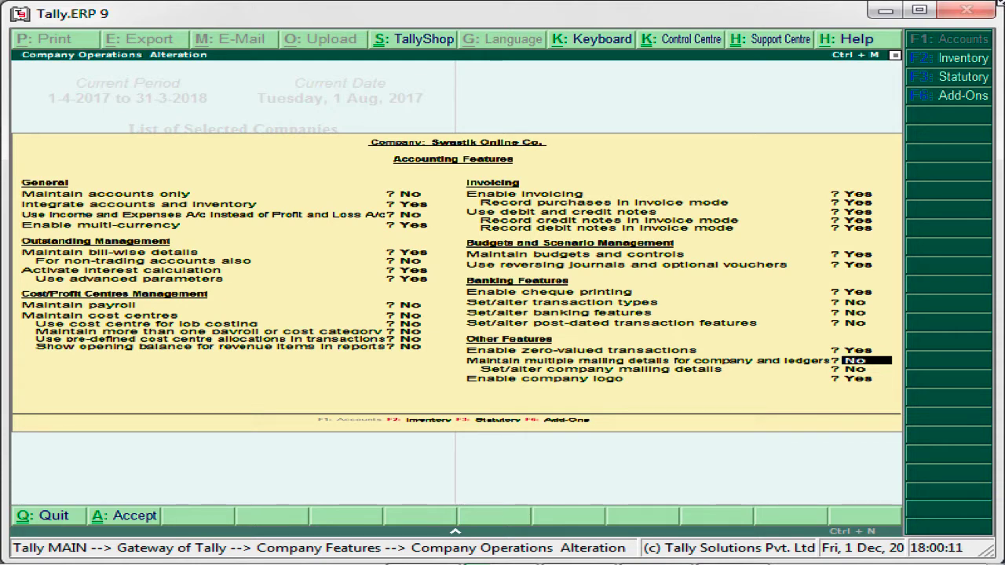
pyautogui.write('y')
pyautogui.press('Return')
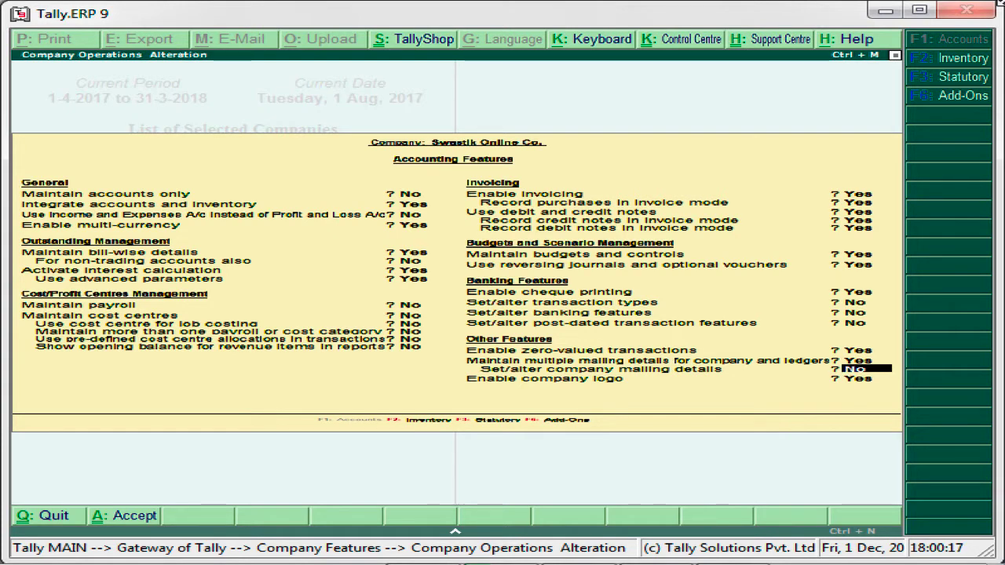
pyautogui.write('y')
pyautogui.press('Return')
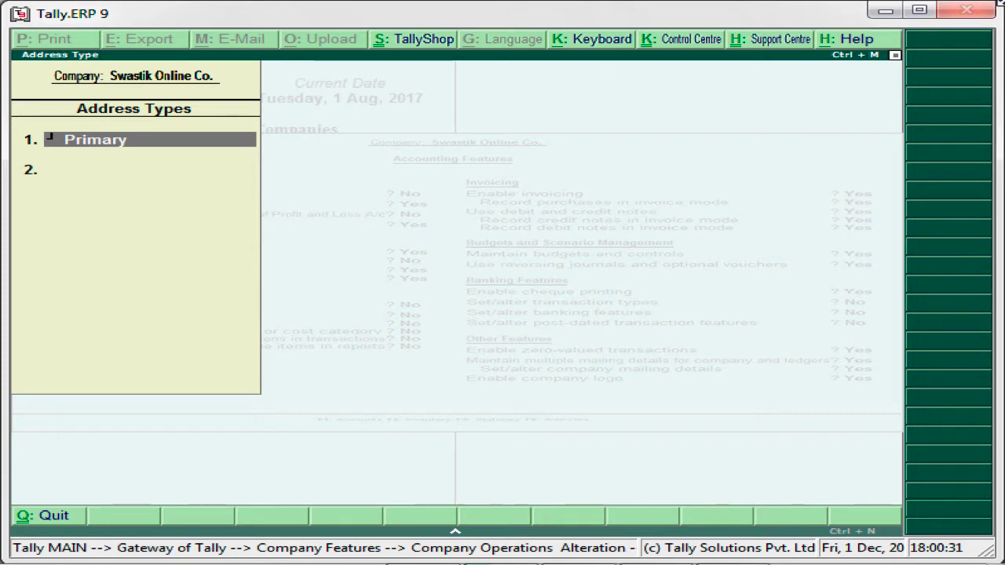
pyautogui.press('Return')
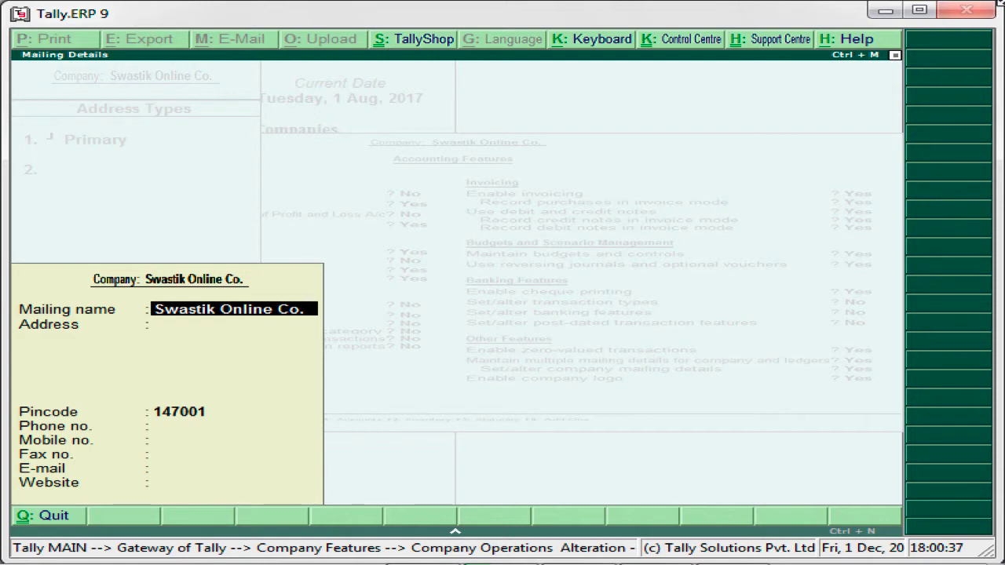
pyautogui.press('Return')
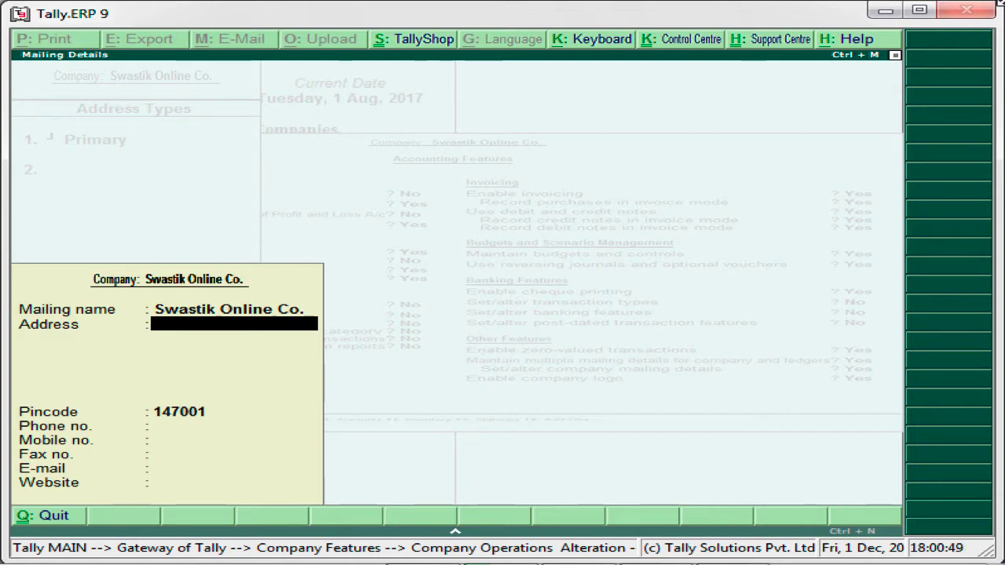
pyautogui.press('Return')
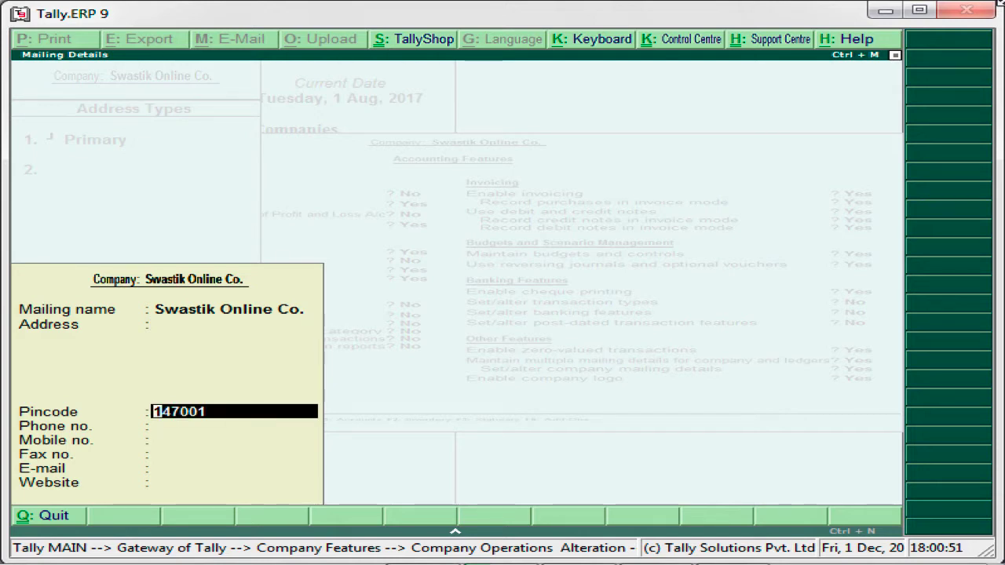
pyautogui.press('BackSpace')
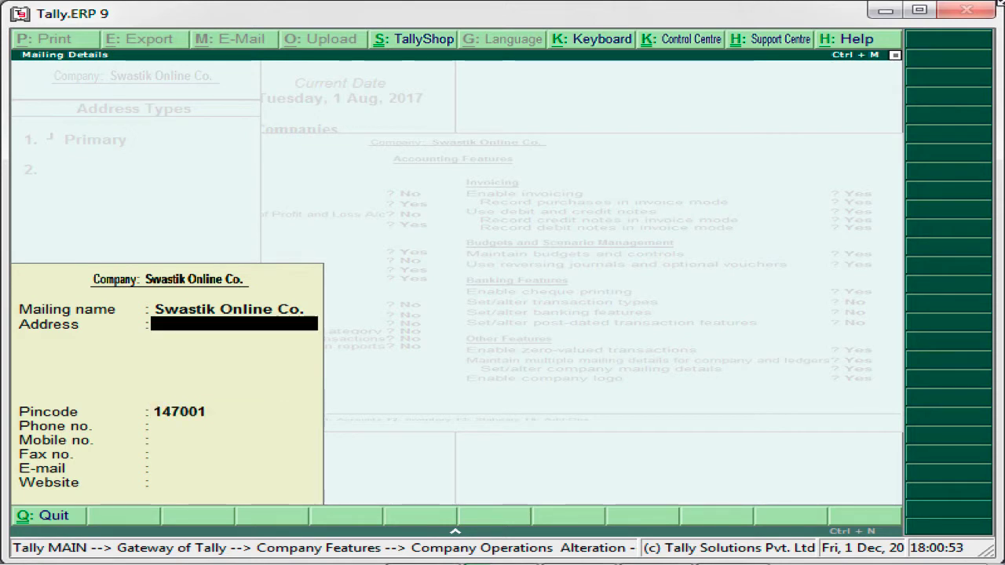
pyautogui.press('Return')
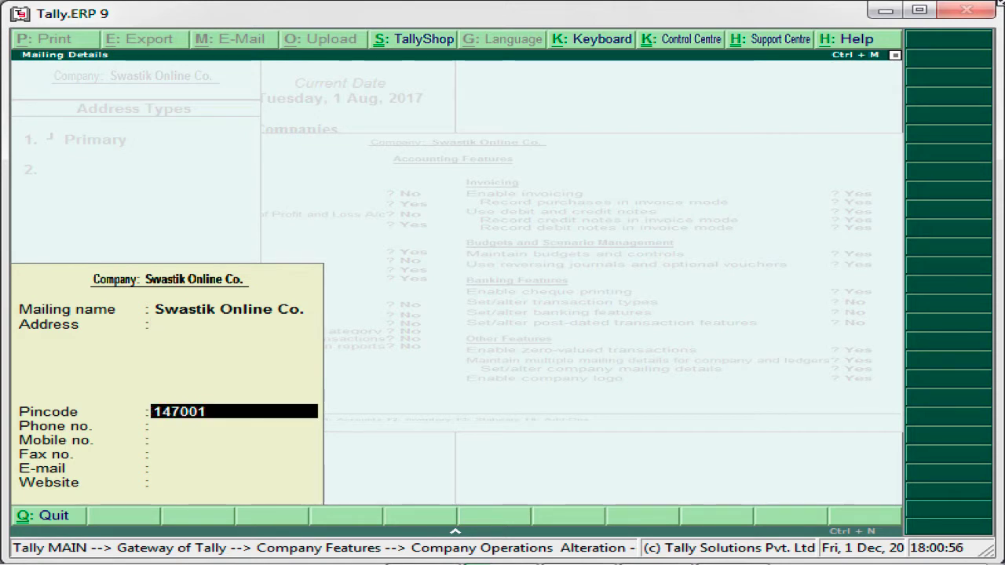
pyautogui.press('Return')
pyautogui.press('Return')
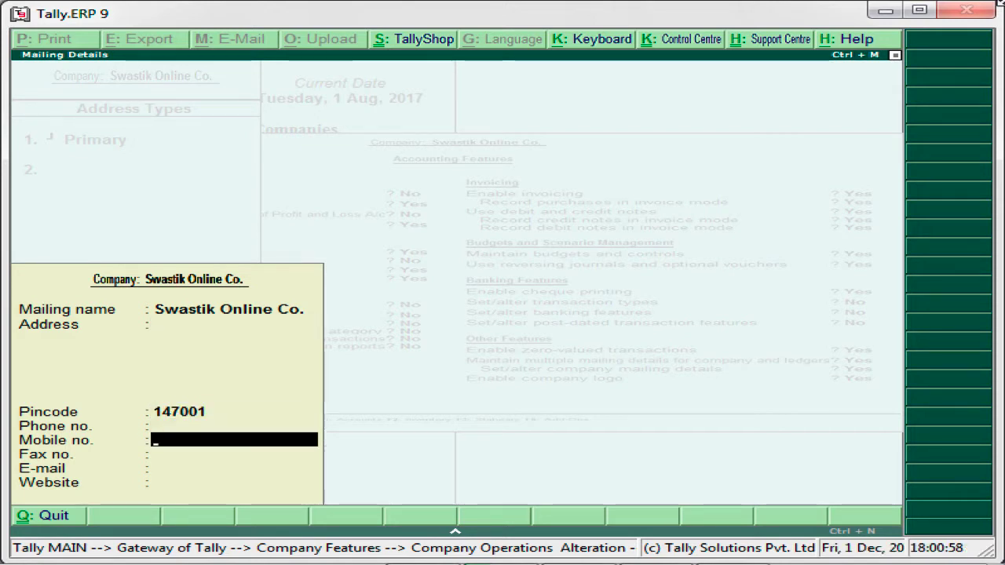
pyautogui.press('Return')
pyautogui.press('Return')
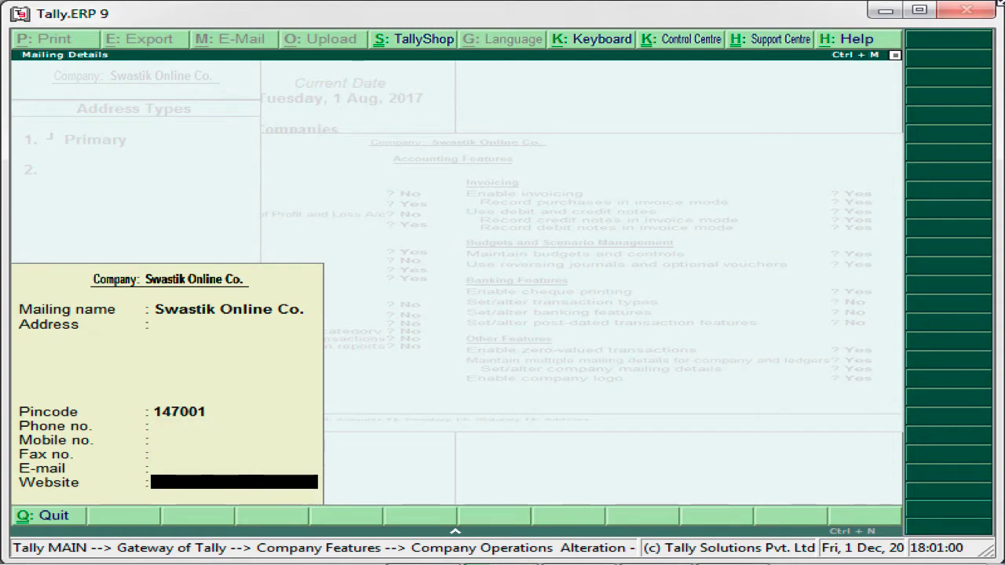
pyautogui.press('Return')
pyautogui.press('Return')
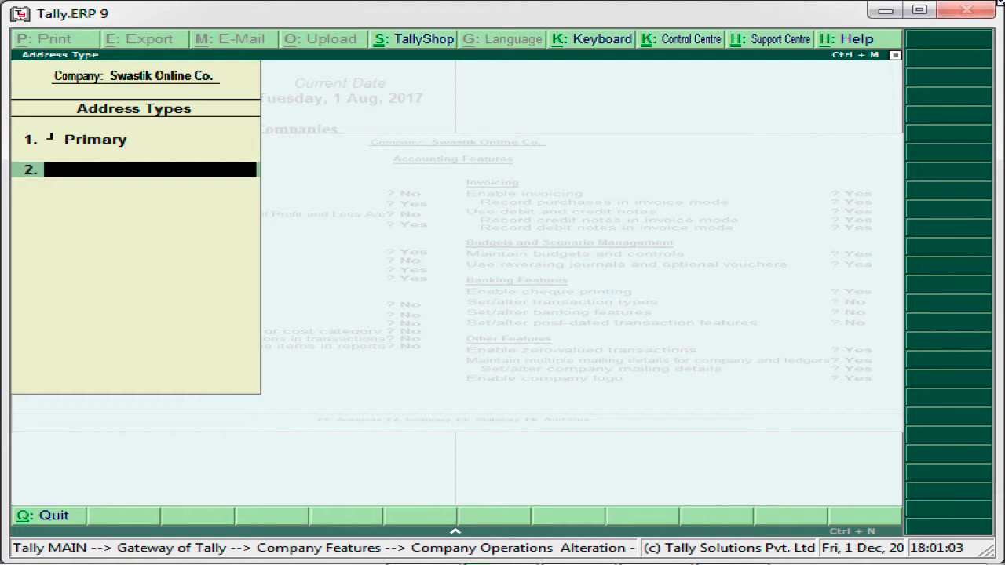
# Step: Add 'Chandigrah Address' as the second address type below Primary
pyautogui.write('Chan')
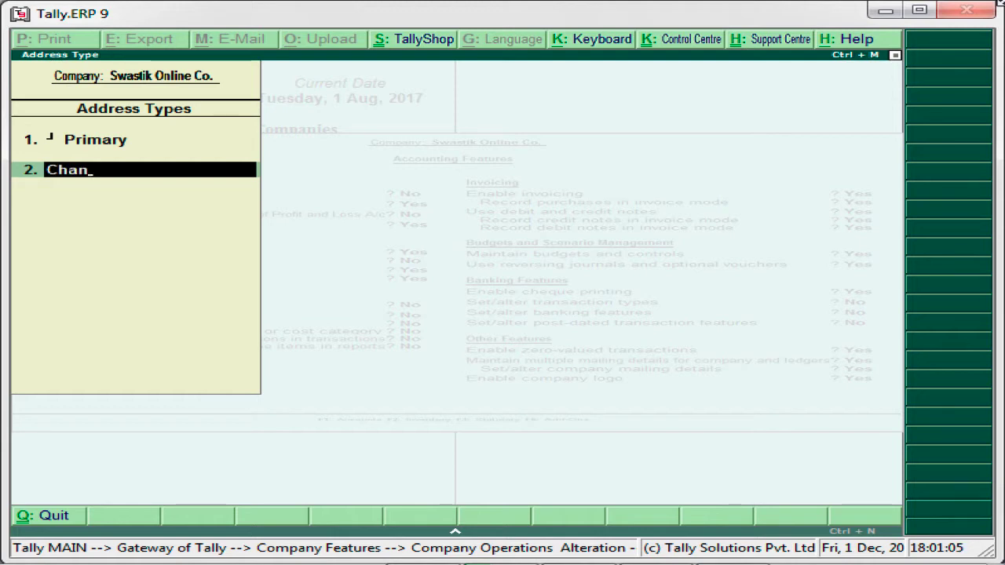
pyautogui.write('d')
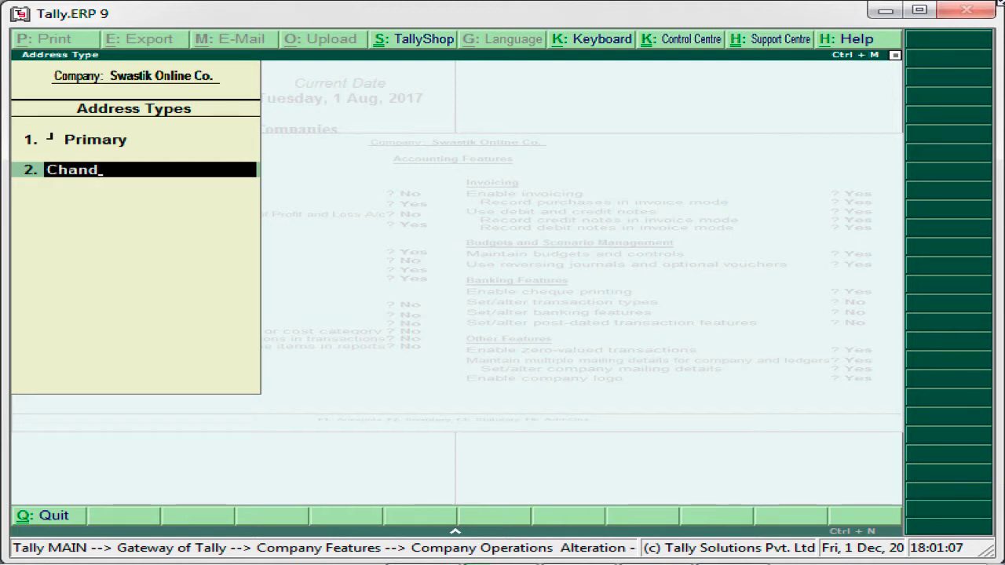
pyautogui.write('igrah')
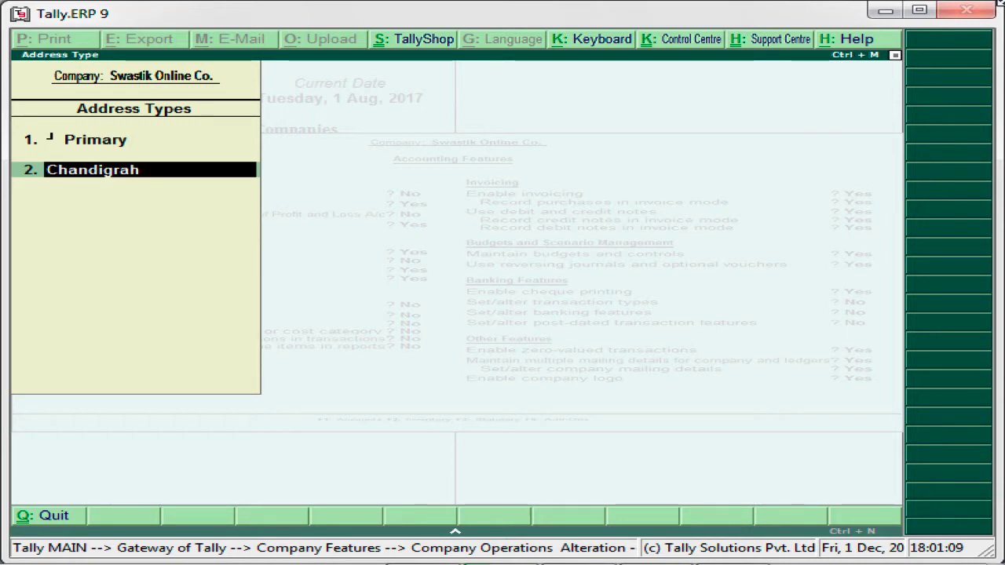
pyautogui.write(' Address')
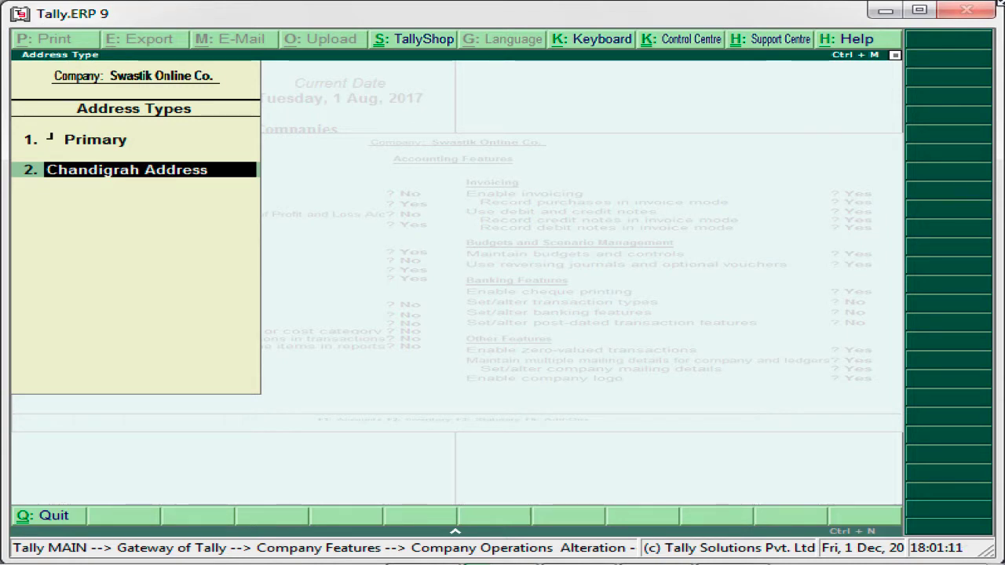
pyautogui.press('Return')
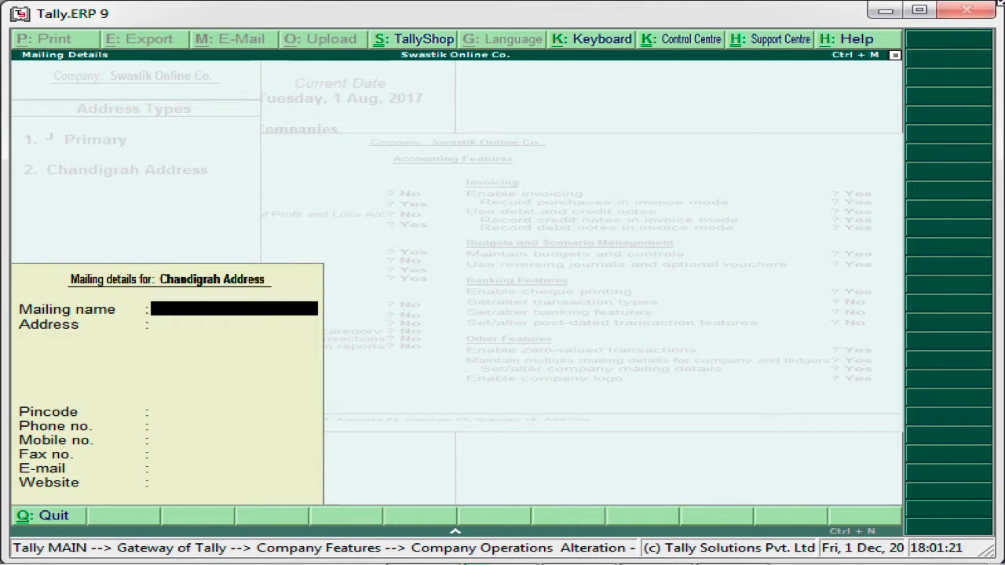
# Step: Enter mailing name 'Swastik Company' with its Chandigarh street address and pincode
pyautogui.write('Swas')
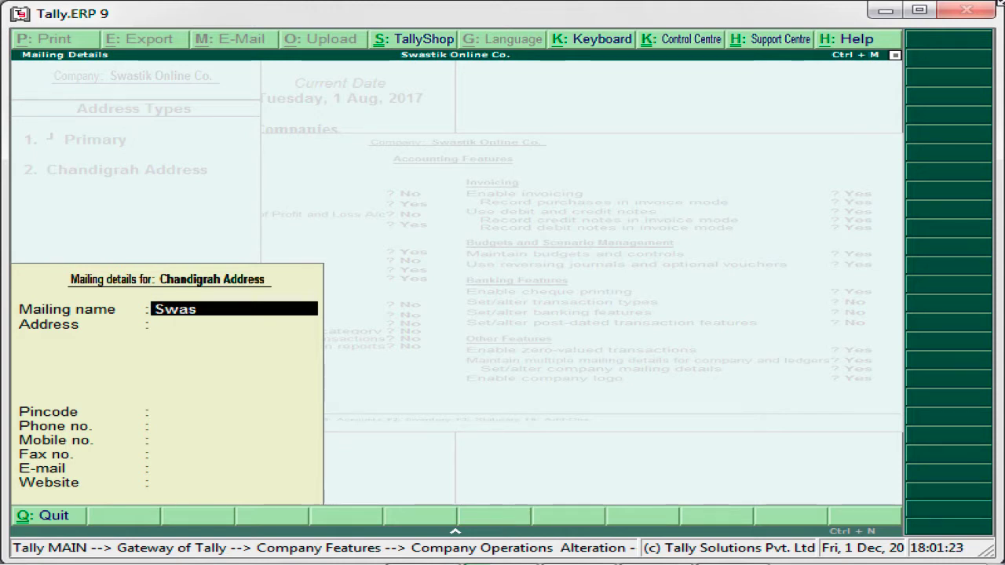
pyautogui.write('tik Comp')
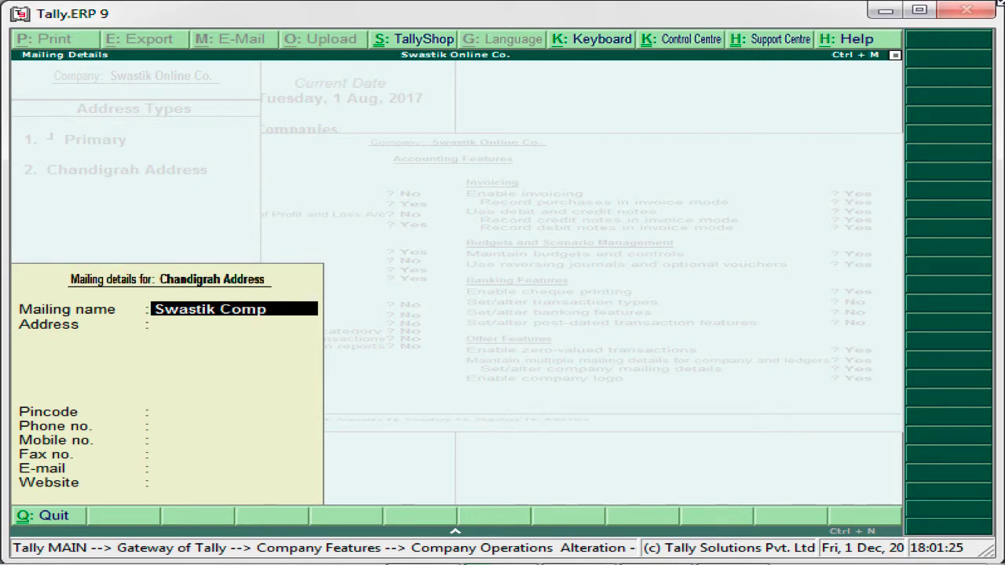
pyautogui.write('any')
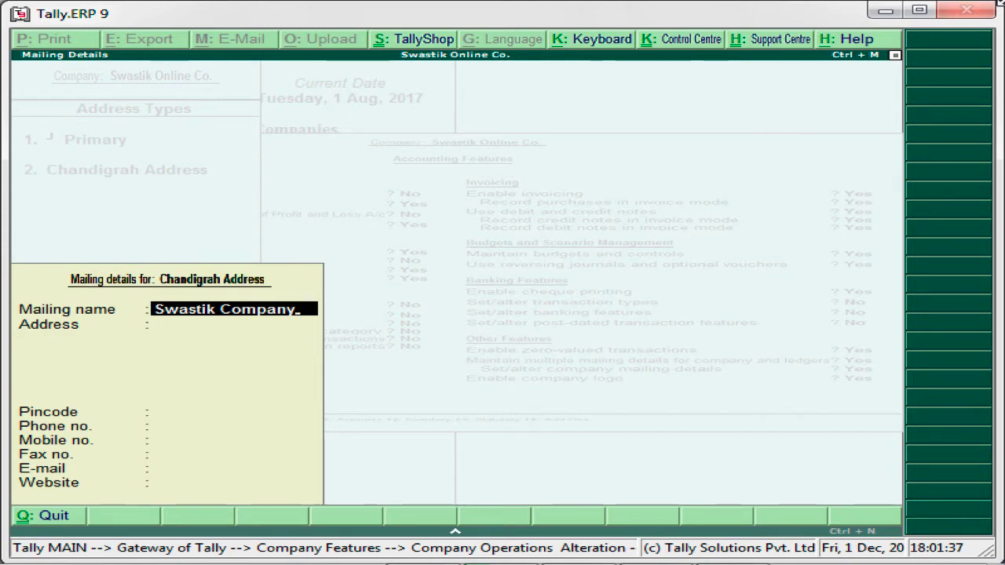
pyautogui.press('Return')
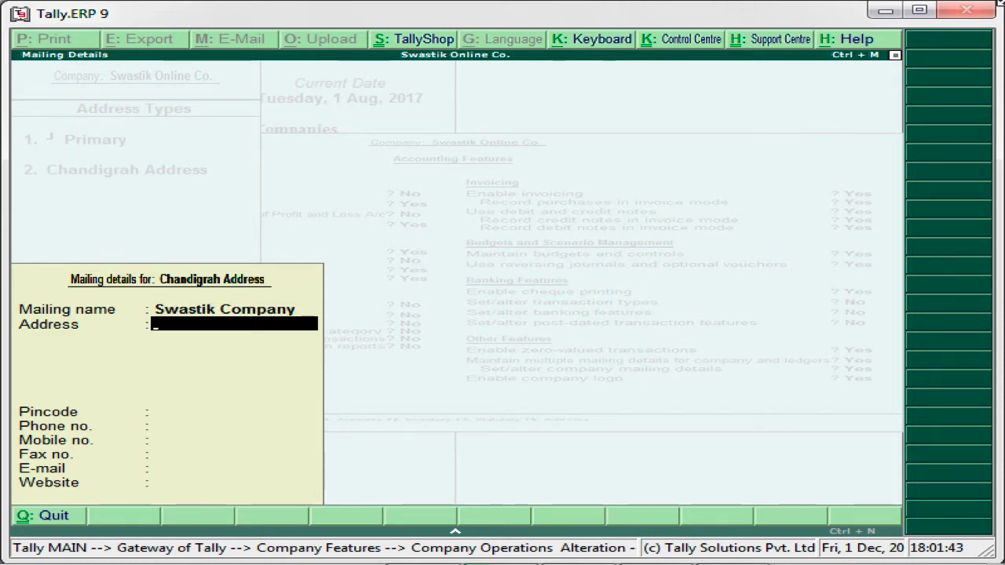
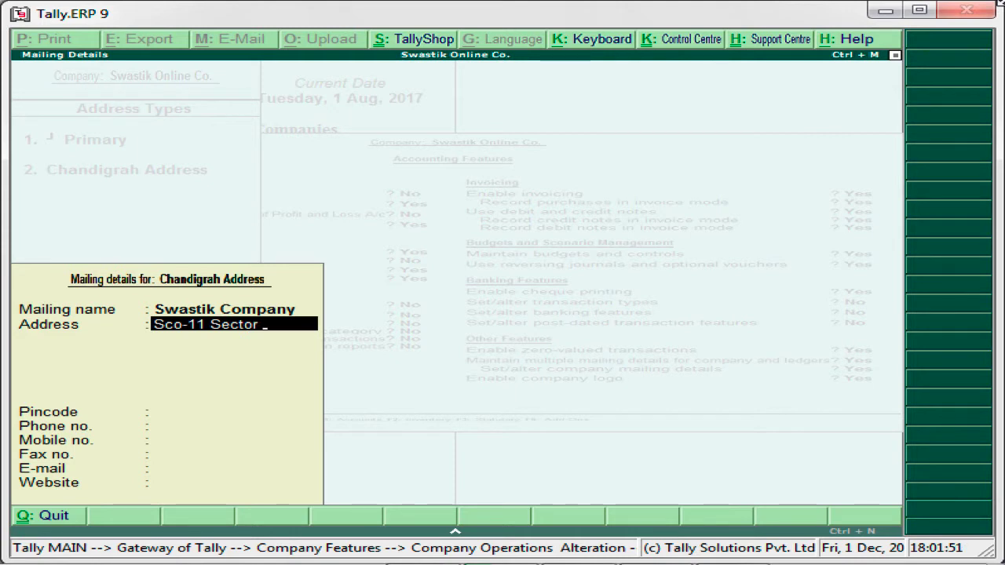
pyautogui.press('Return')
pyautogui.write('Chandi')
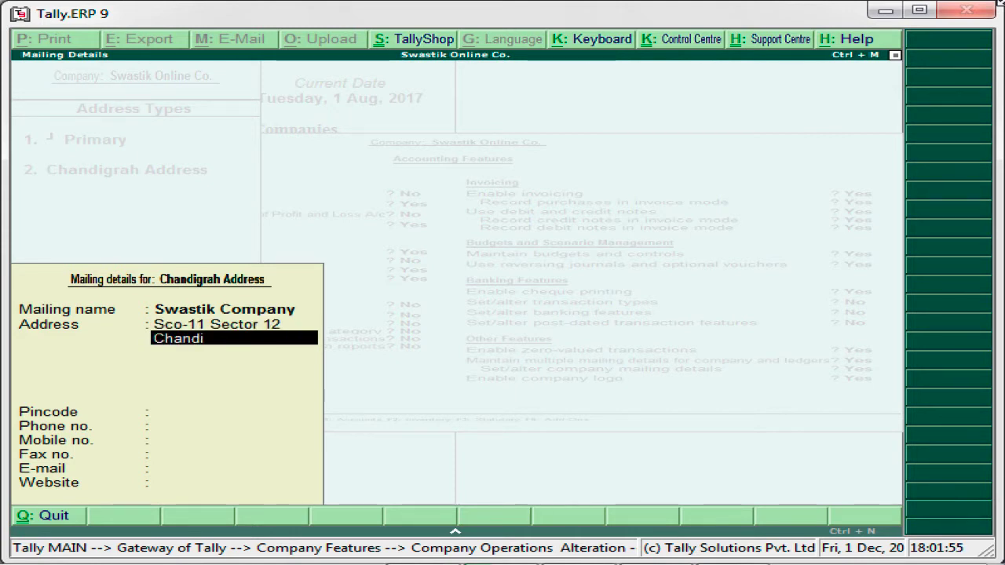
pyautogui.write('garh')
pyautogui.press('Return')
pyautogui.press('Return')
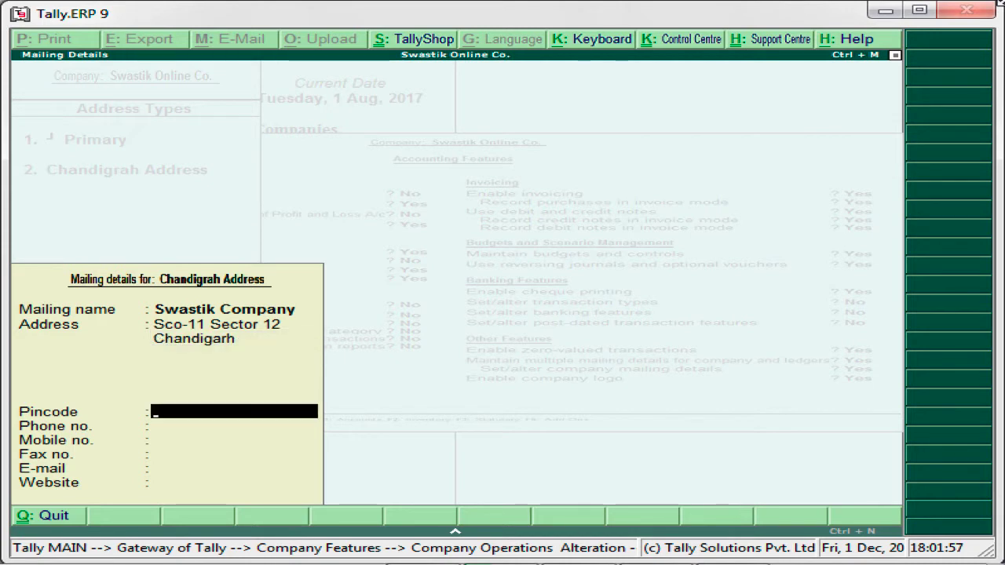
pyautogui.write('47002')
pyautogui.press('Return')
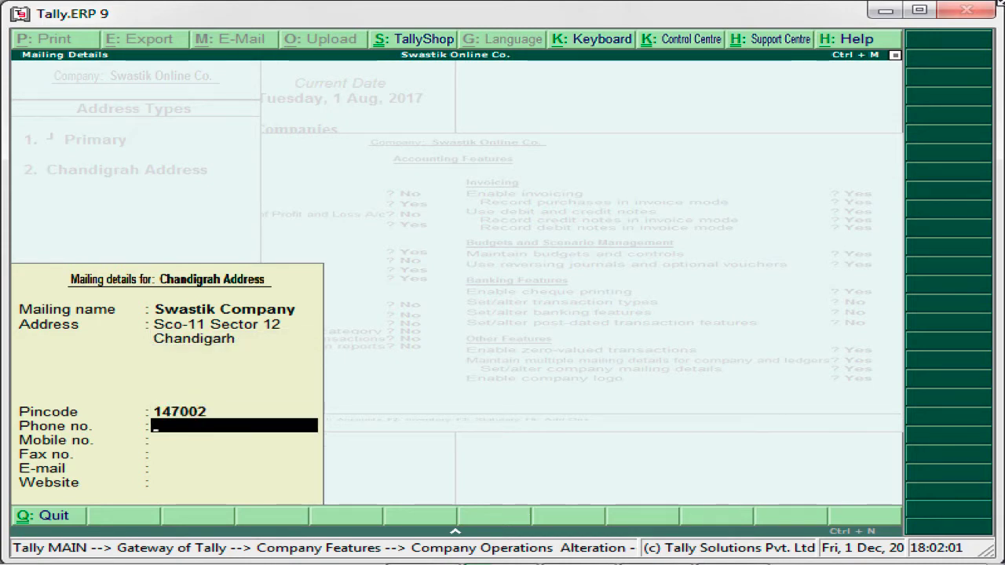
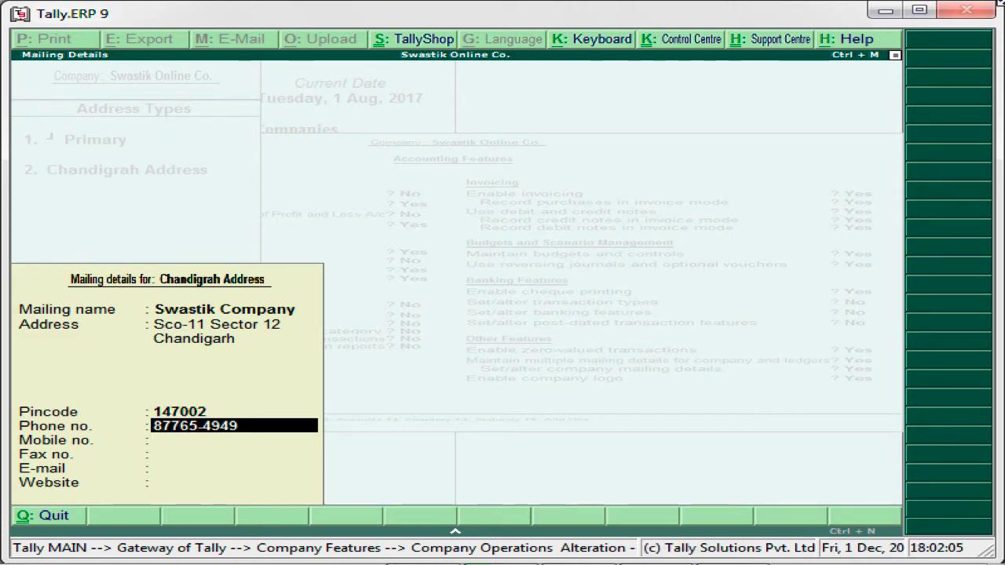
pyautogui.press('Return')
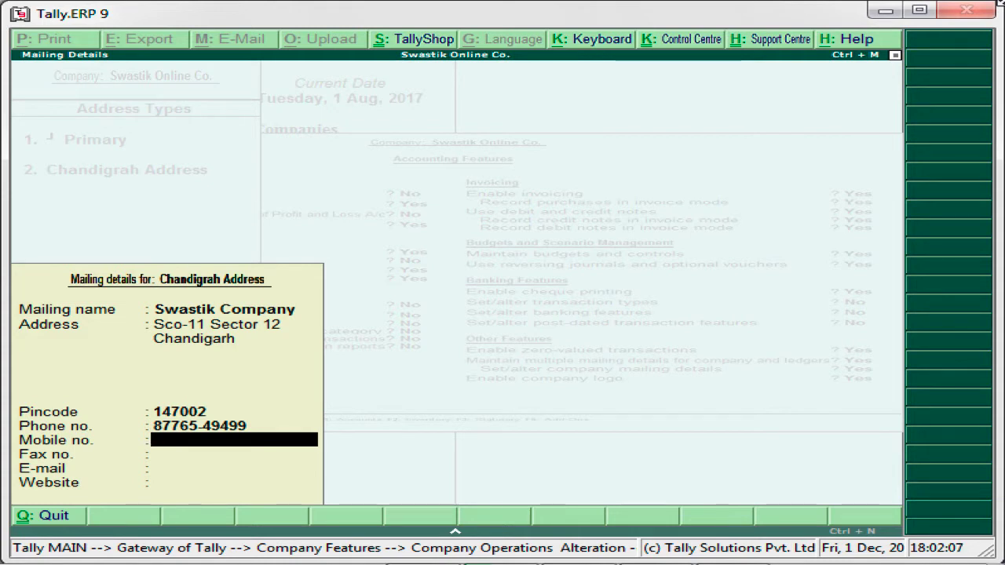
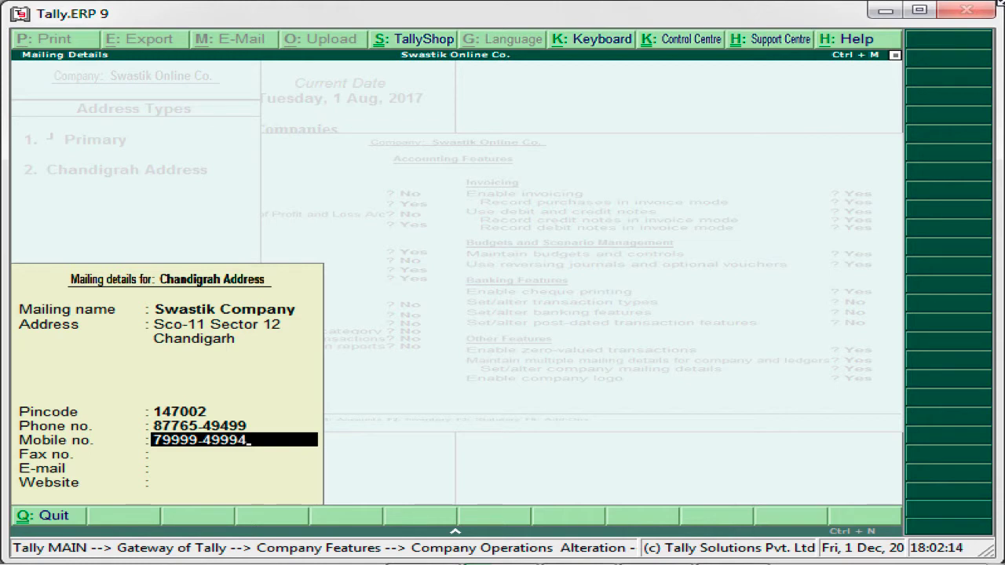
pyautogui.press('Return')
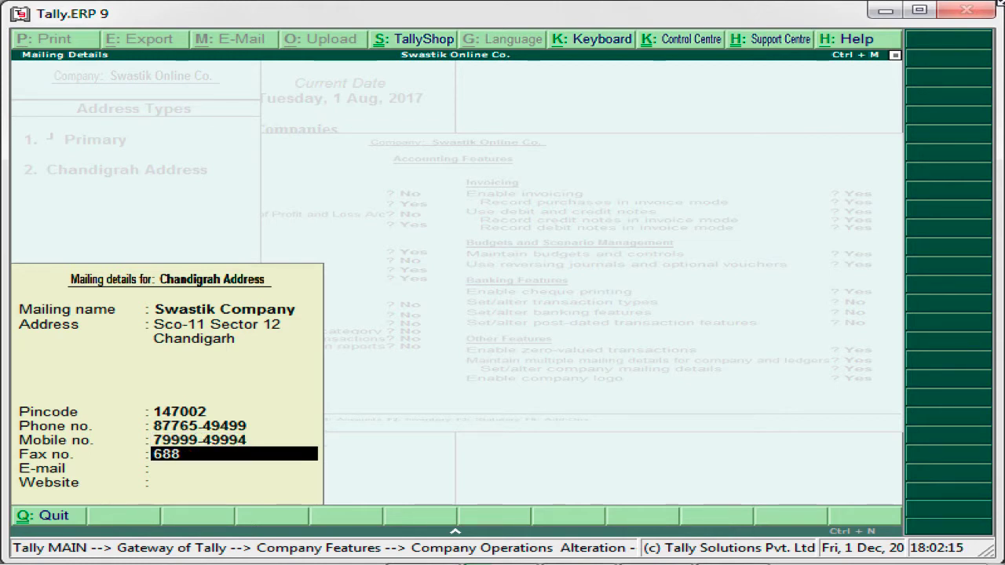
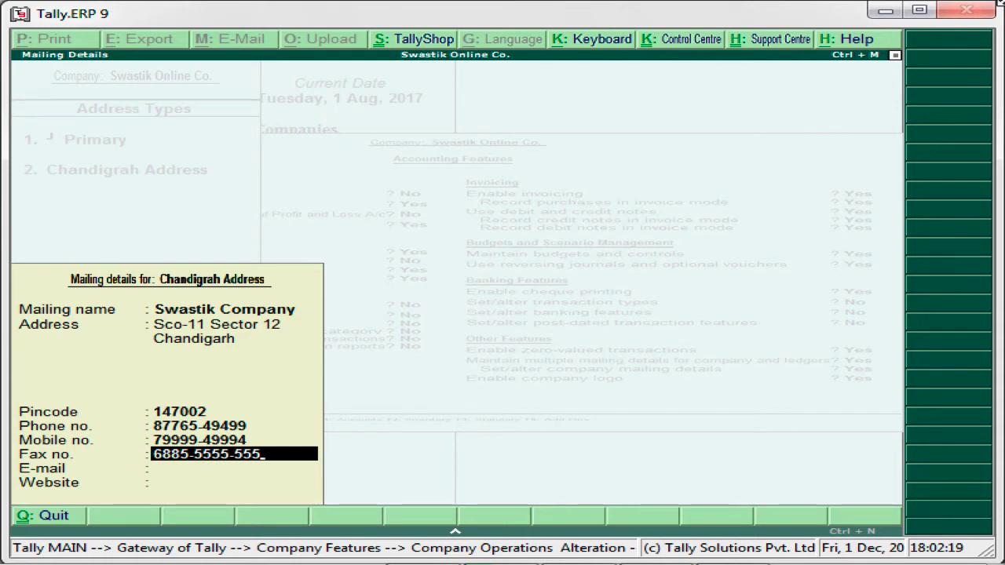
pyautogui.press('Return')
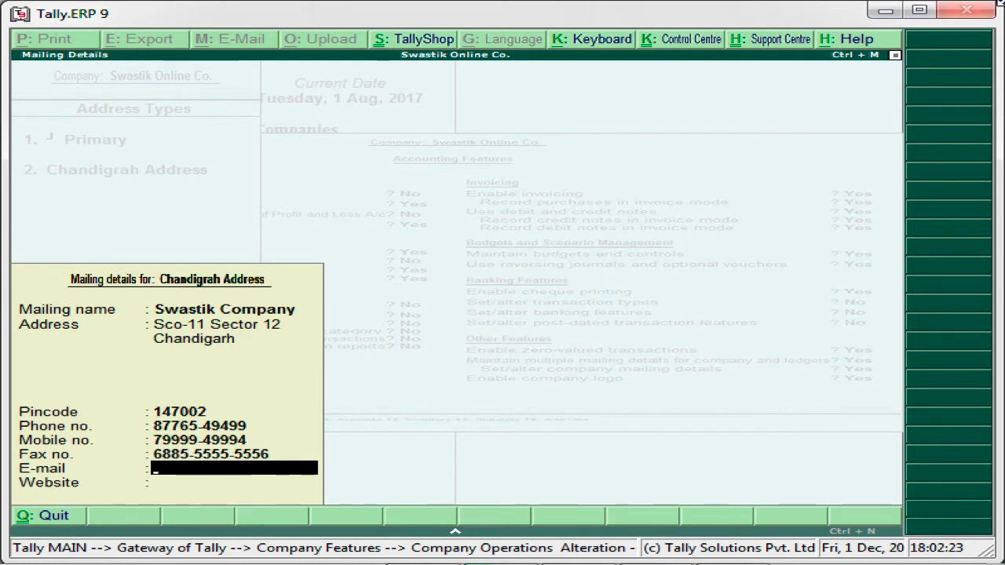
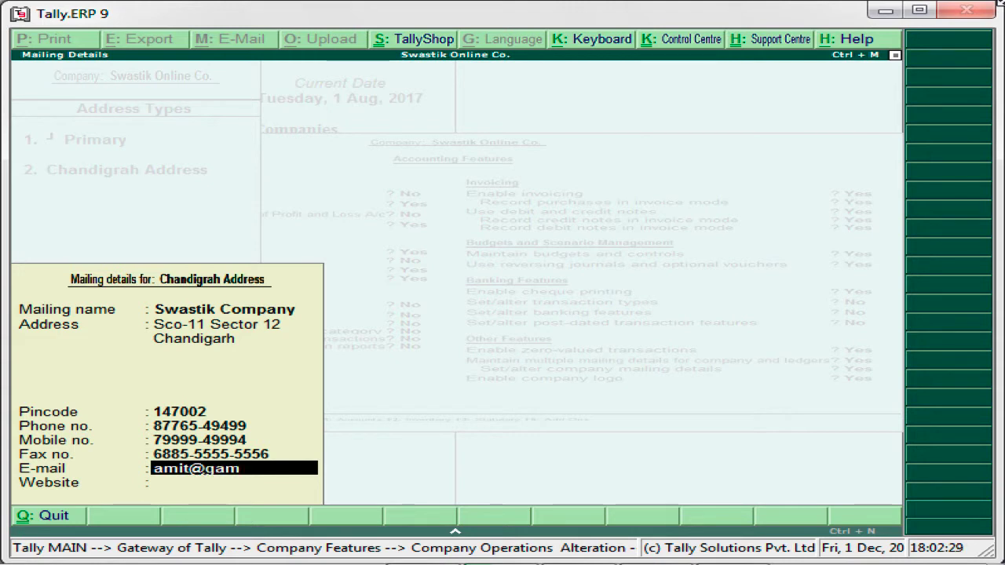
pyautogui.press('Return')
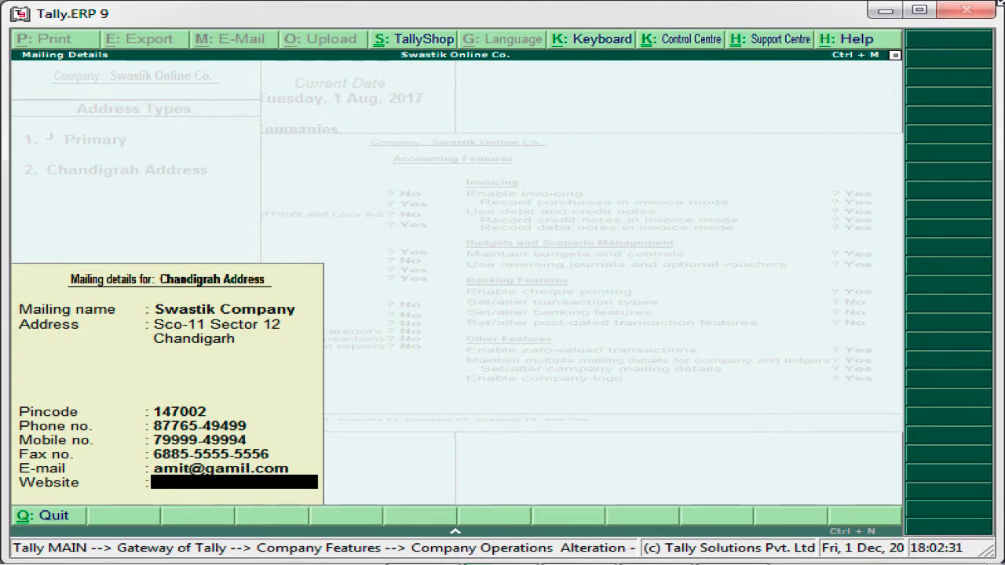
pyautogui.write('www.')
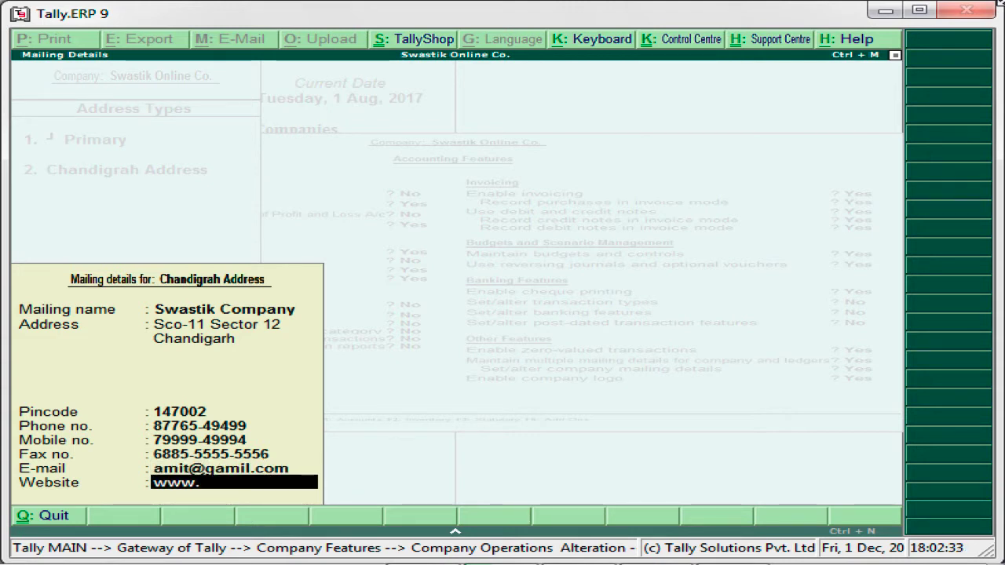
pyautogui.write('swastik')
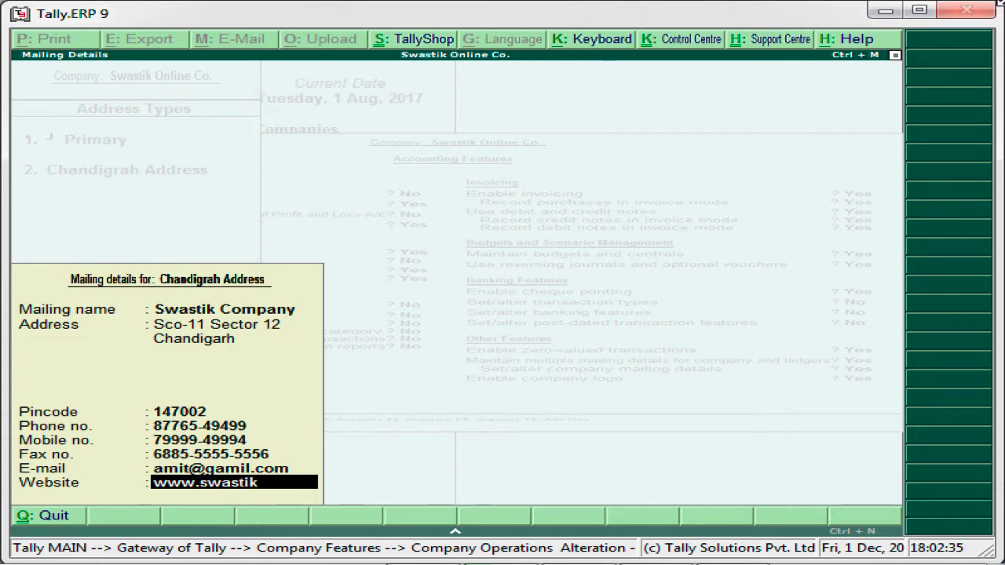
pyautogui.write('.coman')
pyautogui.press('BackSpace')
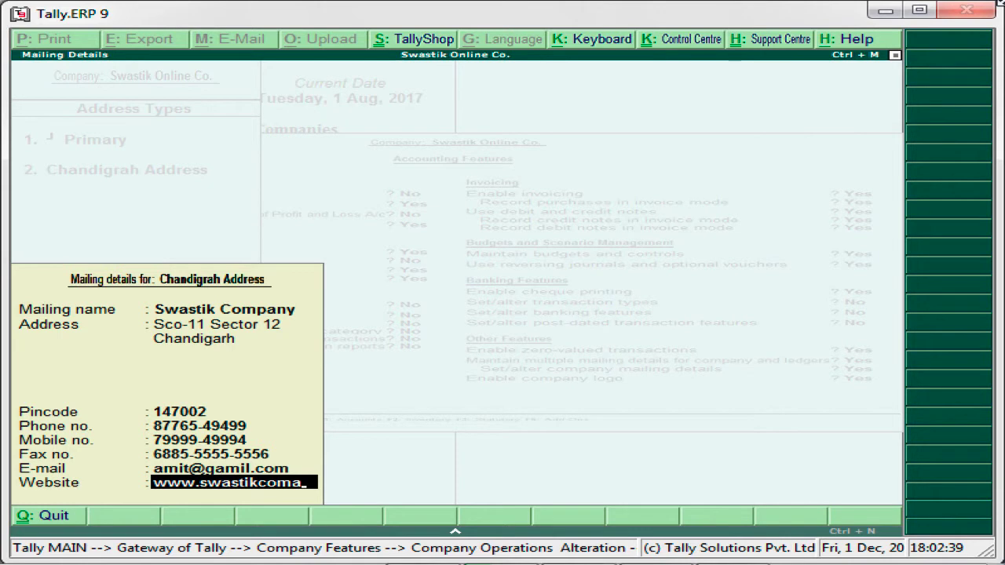
pyautogui.press('BackSpace')
pyautogui.write('pany.com')
pyautogui.press('Return')
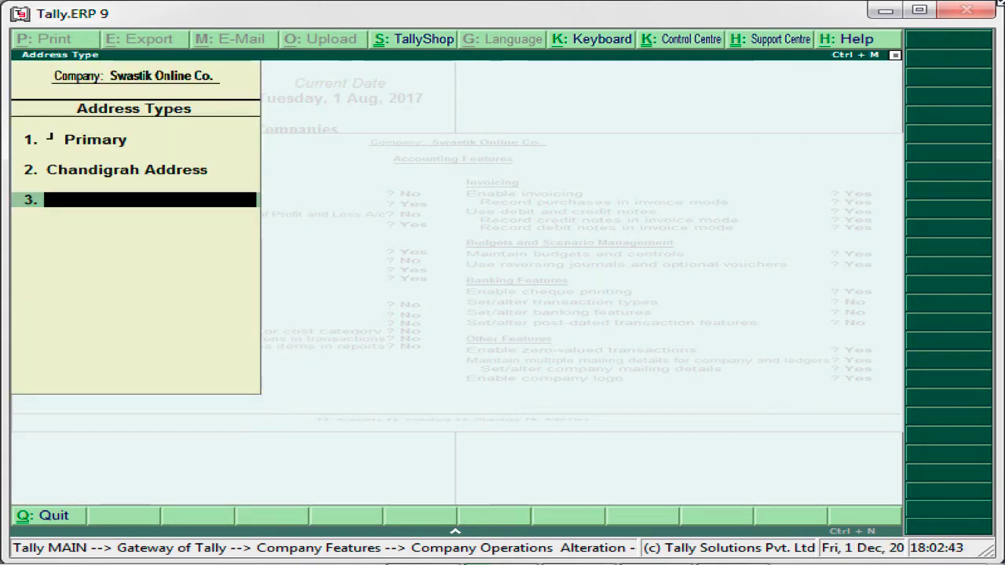
pyautogui.write('De')
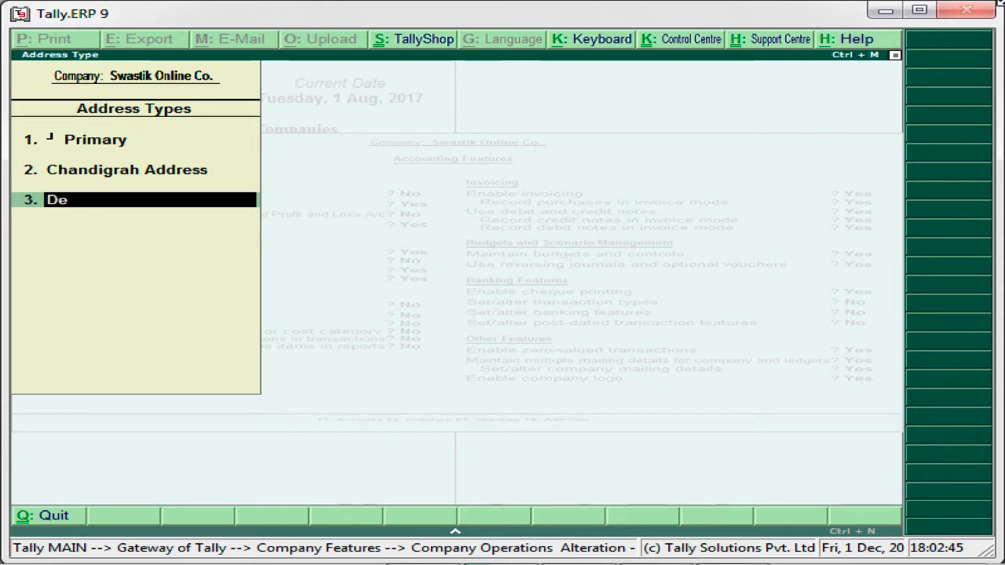
pyautogui.write('lhi Addr')
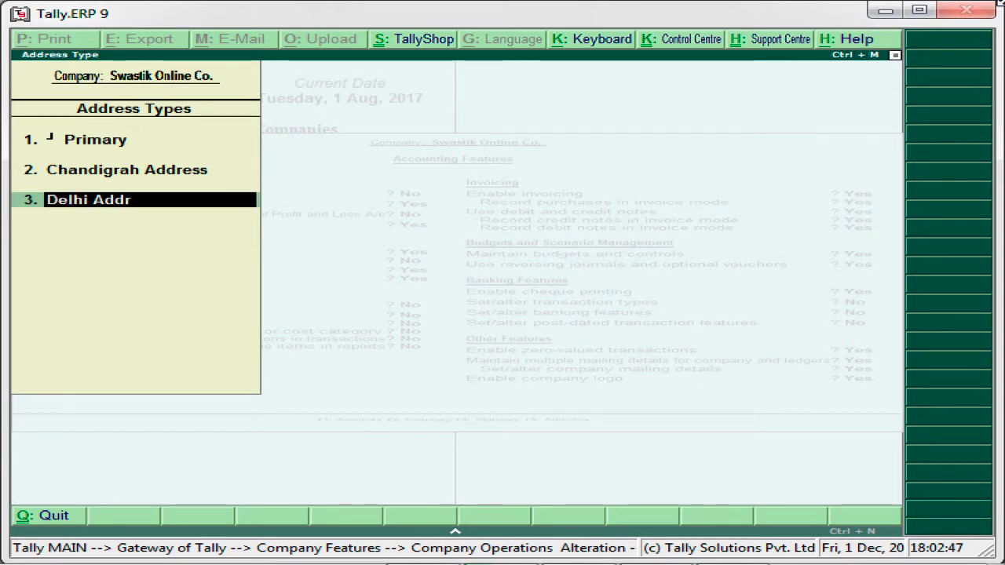
pyautogui.write('ess')
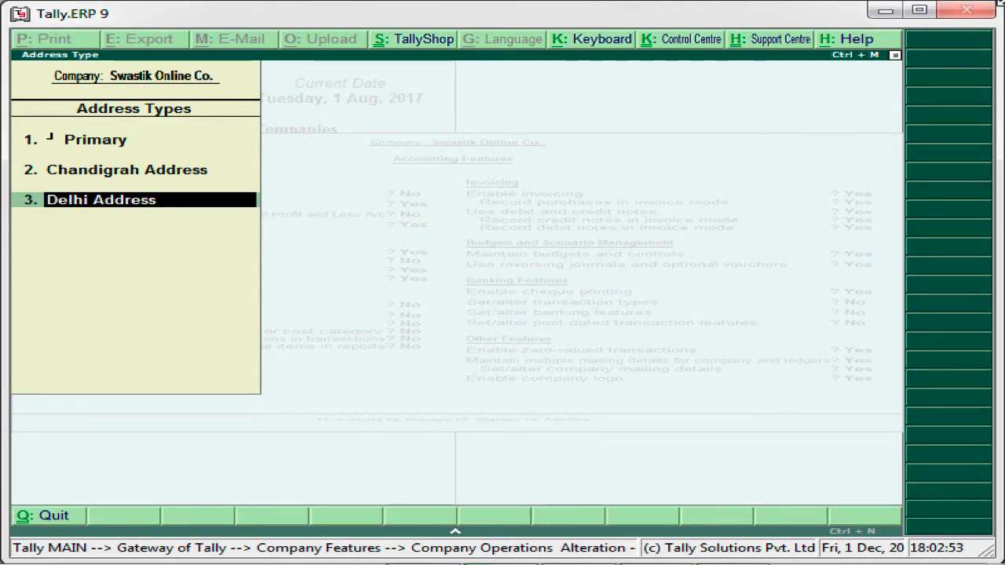
# Step: Give Delhi Address the mailing name 'Swastik Company in Delhi' and a two-line Delhi address, then save it
pyautogui.press('Return')
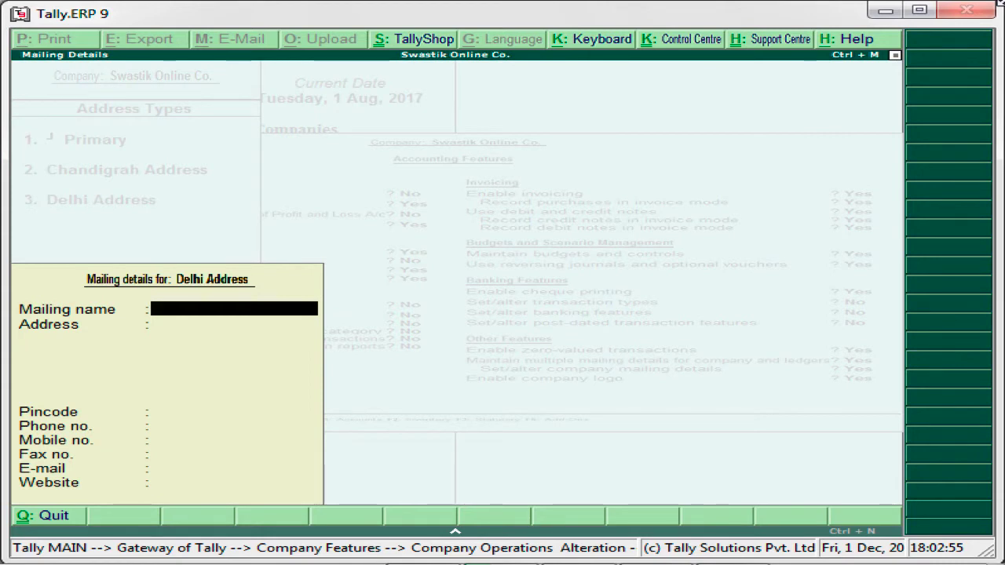
pyautogui.write('Swast')
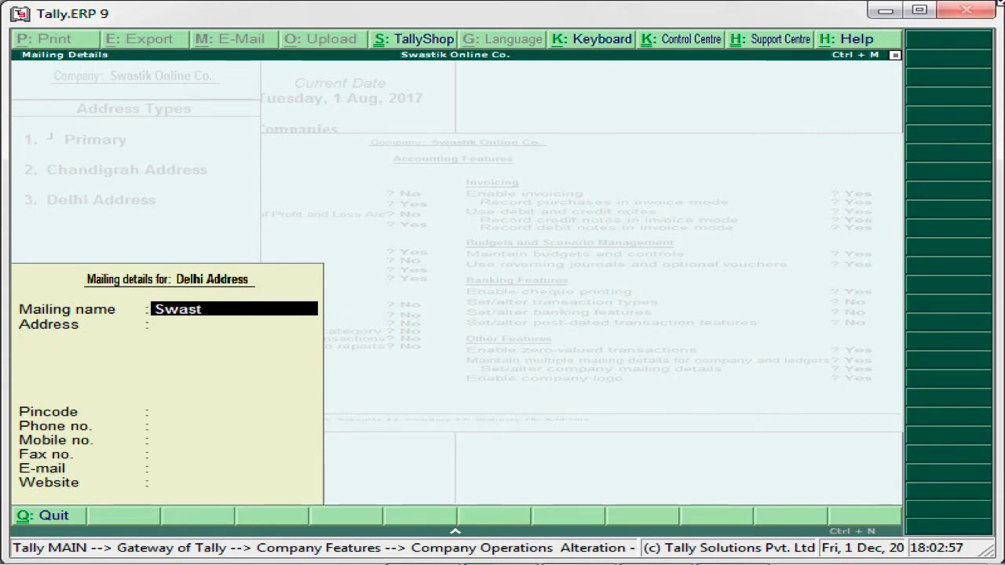
pyautogui.write('ik Company')
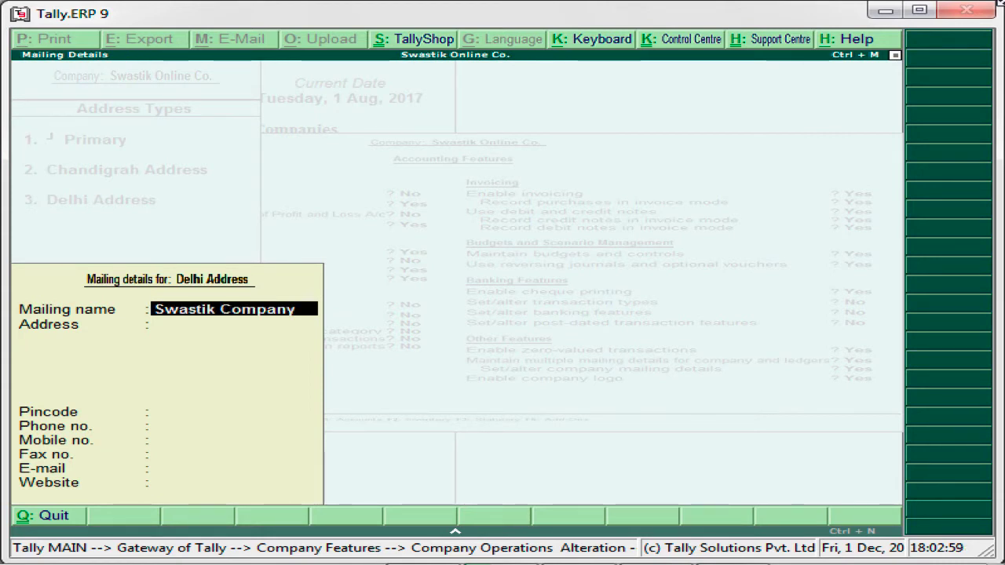
pyautogui.write(' in')
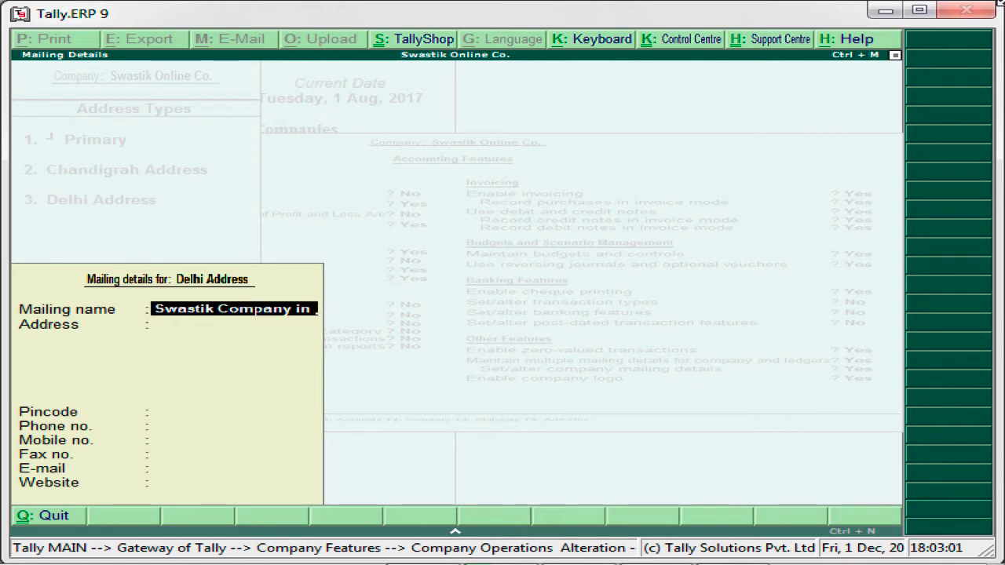
pyautogui.write(' Delhi')
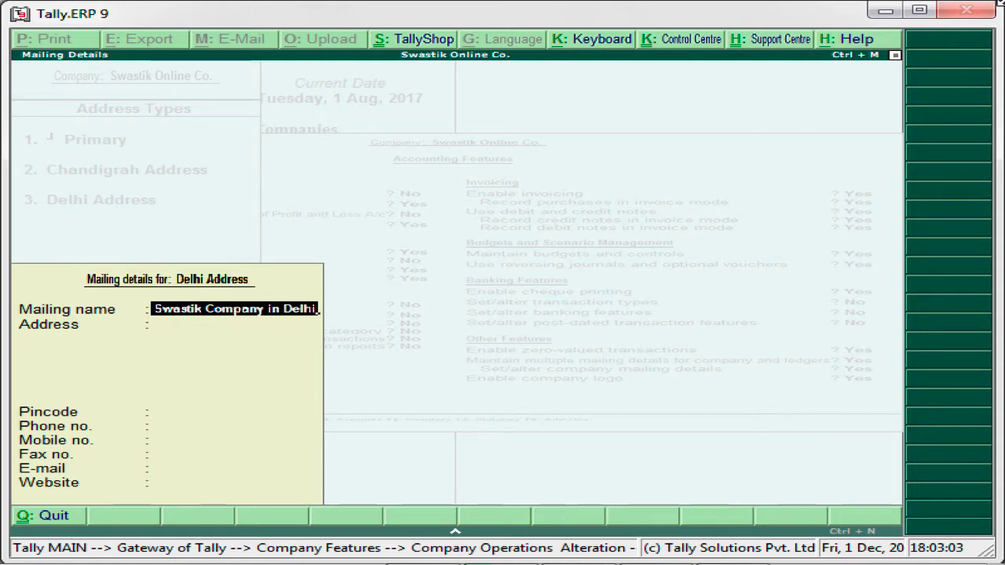
pyautogui.press('Return')
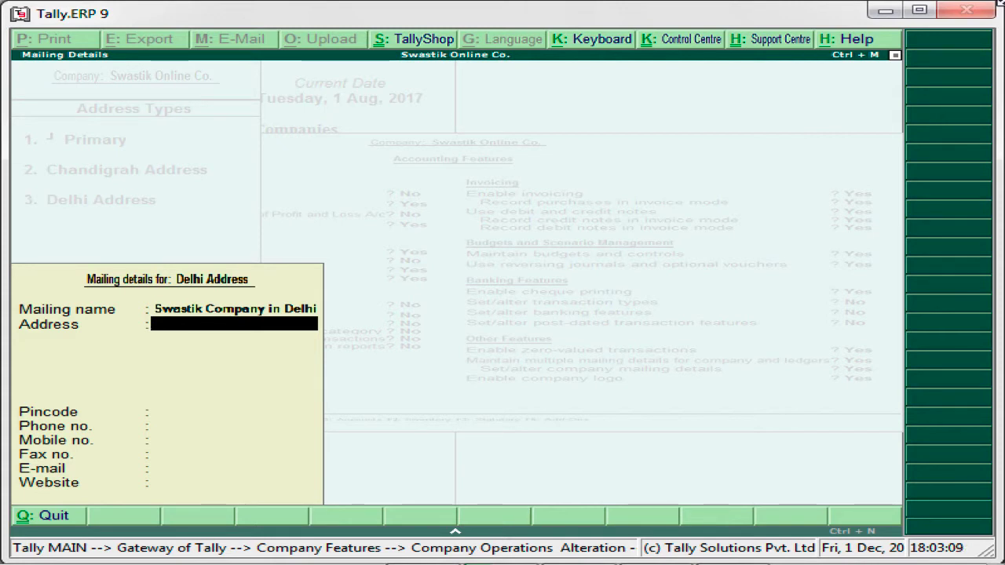
pyautogui.write('Chand')
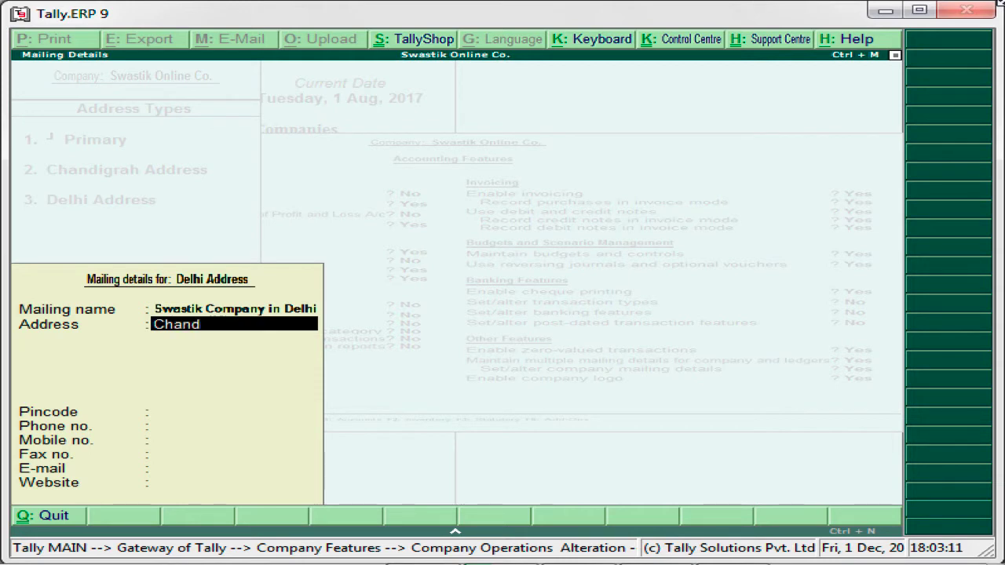
pyautogui.write('i Chowk')
pyautogui.press('Return')
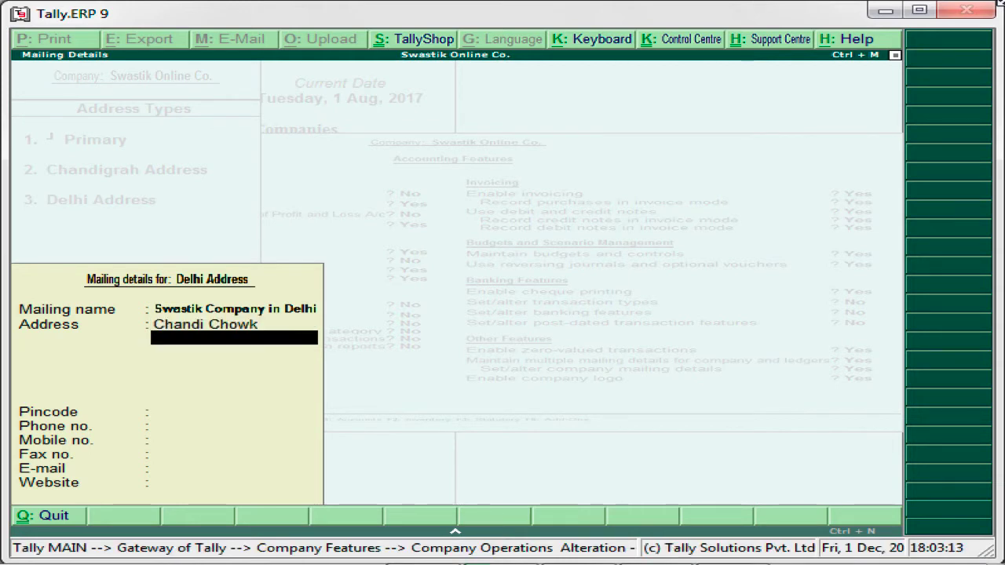
pyautogui.write('Delhi')
pyautogui.press('Return')
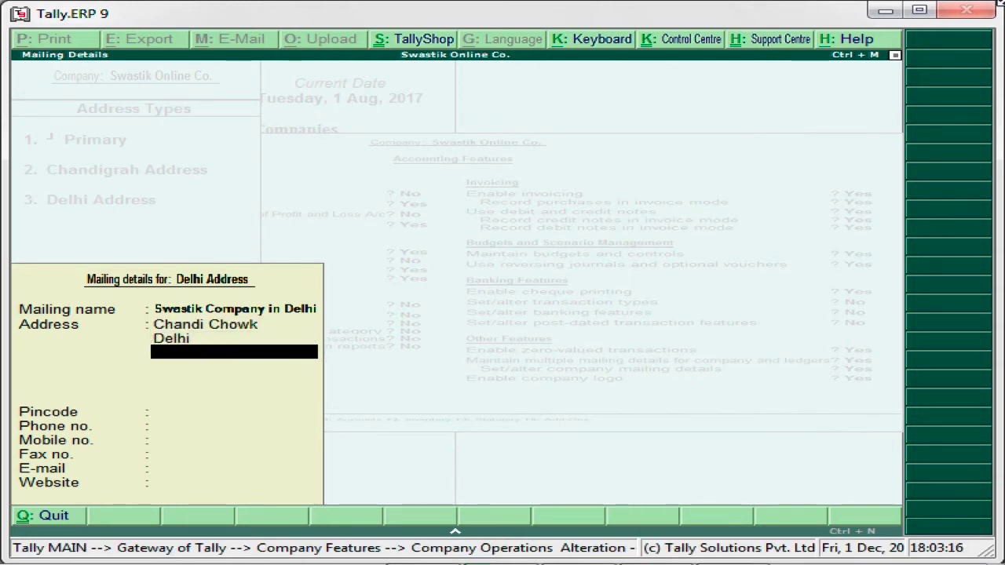
pyautogui.press('Return')
pyautogui.press('Return')
pyautogui.press('Return')
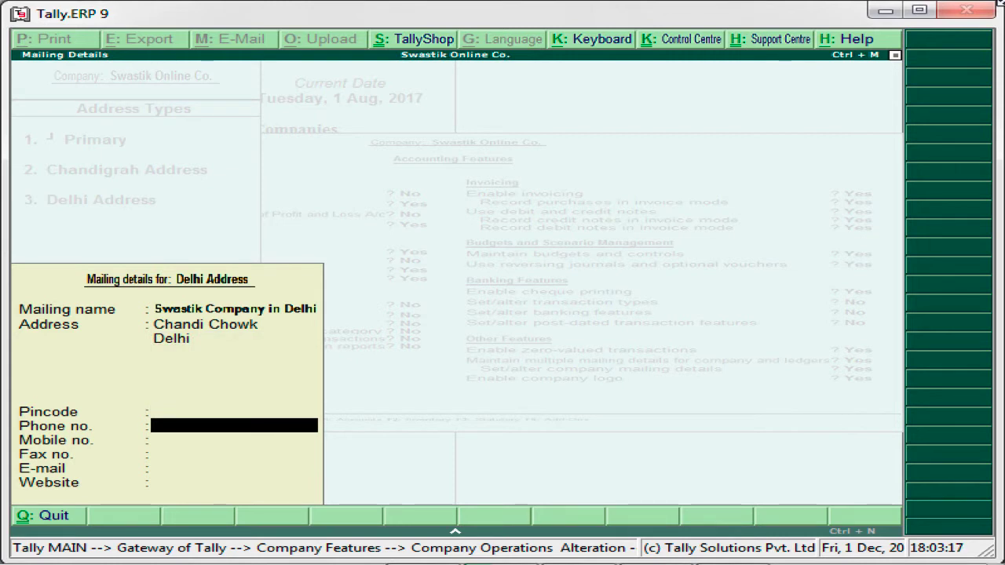
pyautogui.press('Return')
pyautogui.press('Return')
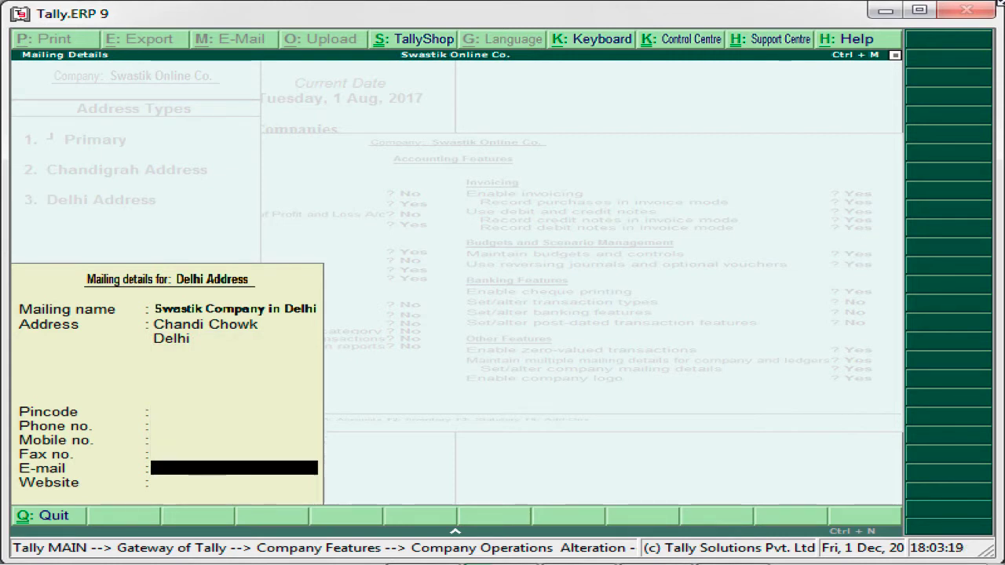
pyautogui.press('Return')
pyautogui.press('Return')
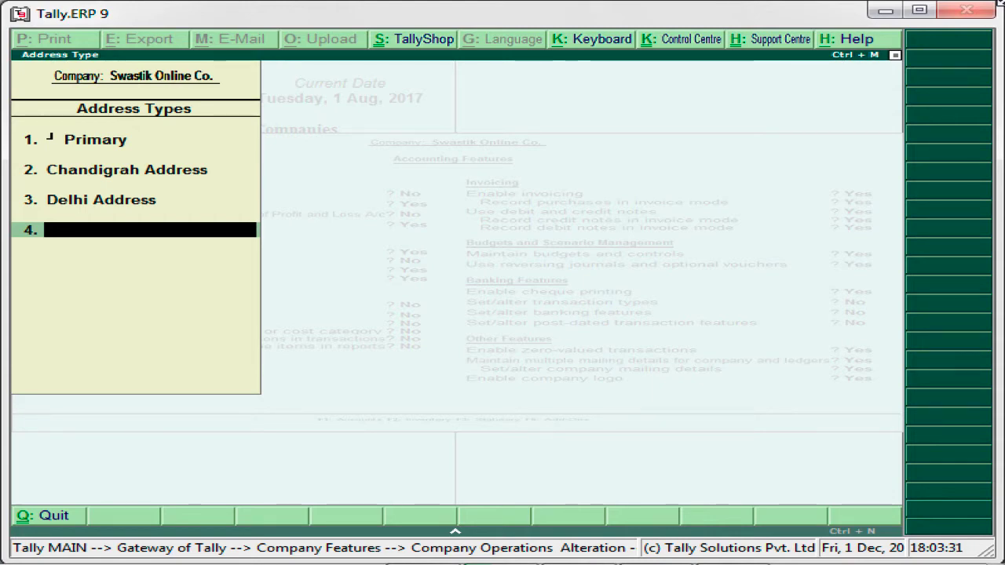
# Step: Close the address types, accept the accounting features, and return to the Gateway of Tally
pyautogui.press('Return')
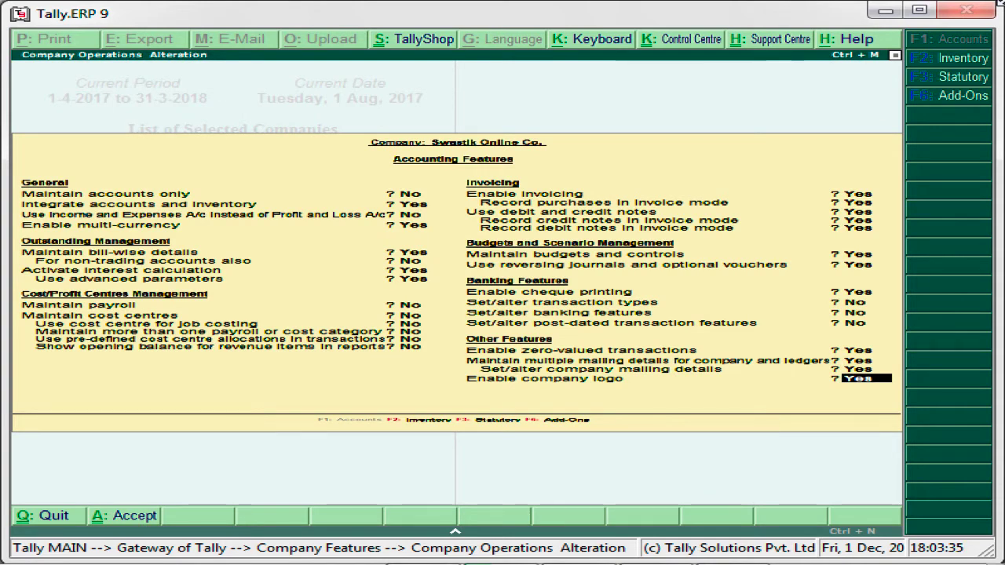
pyautogui.press('Return')
pyautogui.press('Return')
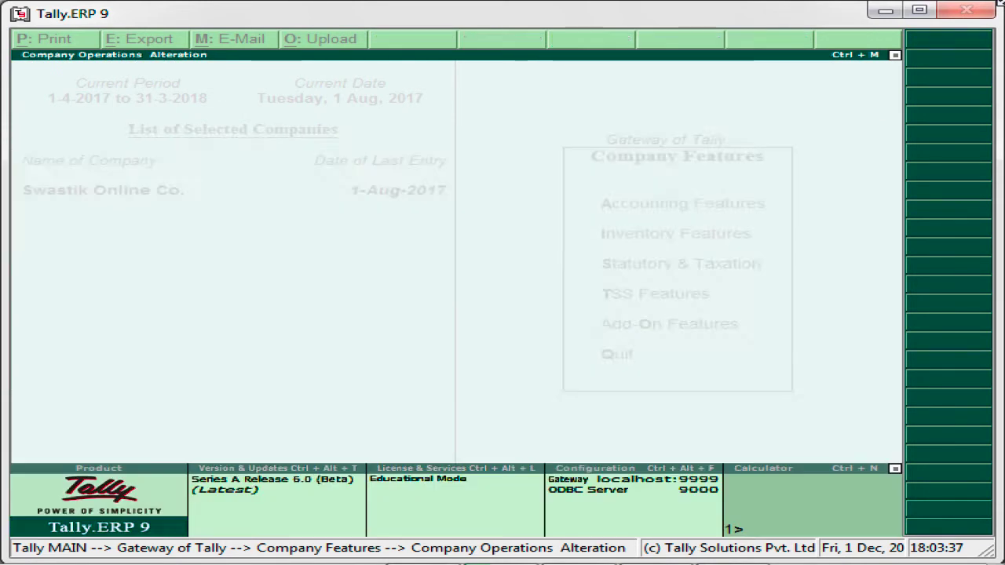
pyautogui.press('Return')
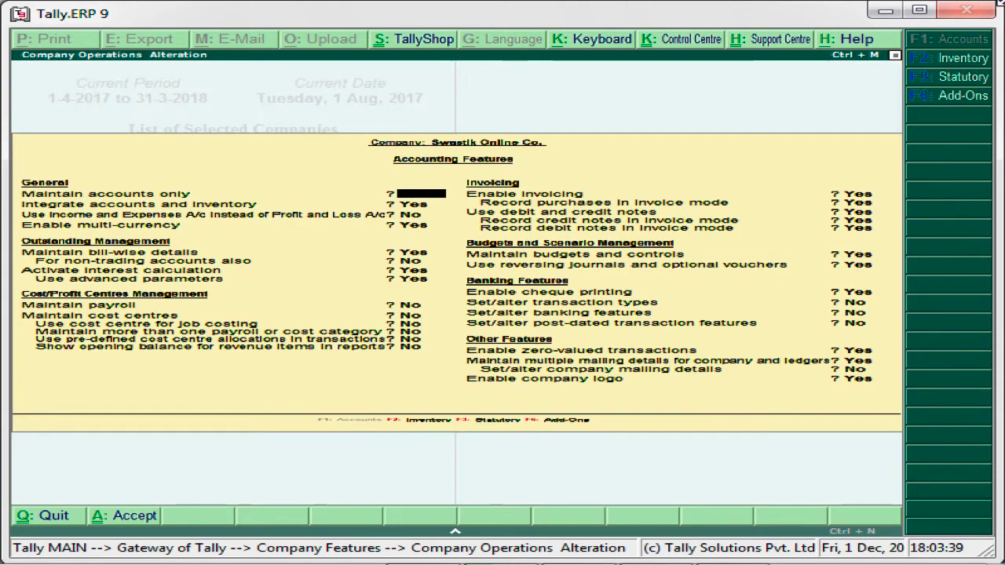
pyautogui.hotkey('ctrl', 'a')
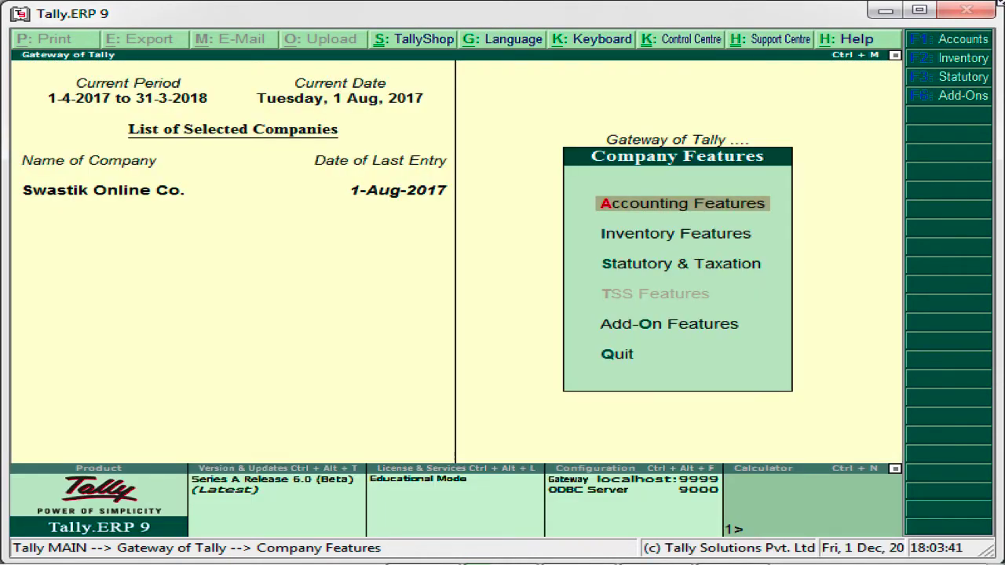
pyautogui.press('Escape')
pyautogui.press('Up')
pyautogui.press('Up')
pyautogui.press('Up')
pyautogui.press('Up')
pyautogui.press('Up')
pyautogui.press('Up')
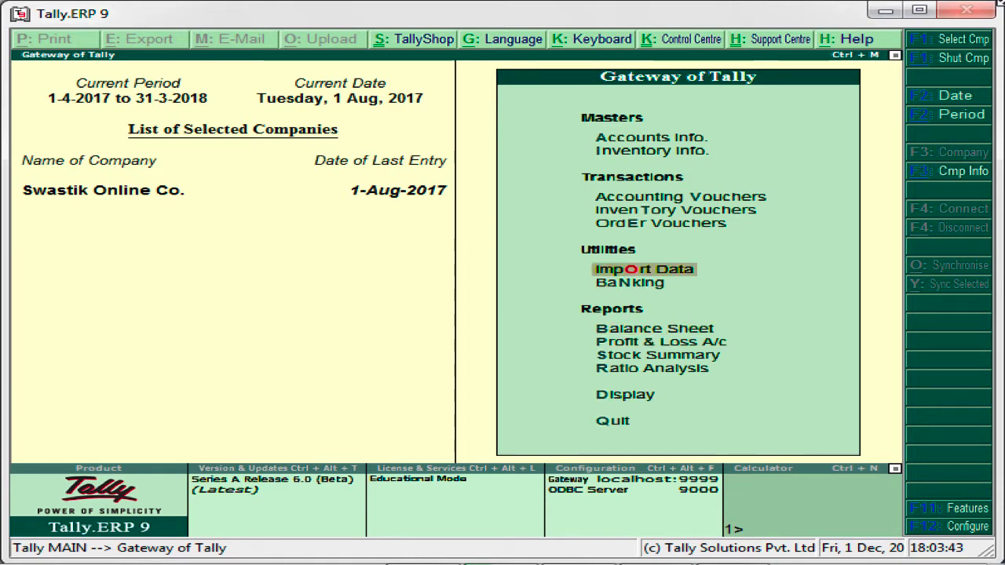
pyautogui.press('Up')
pyautogui.press('Up')
pyautogui.press('Up')
pyautogui.press('Up')
pyautogui.press('Up')
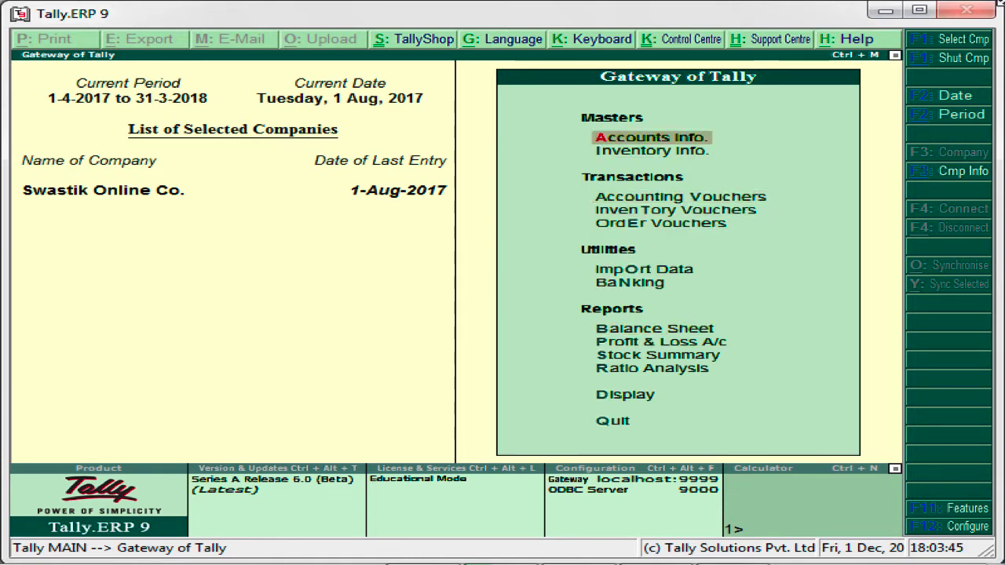
# Step: Create a new ledger under Accounts Info > Ledgers named 'Ram Chand and Co. account'
pyautogui.press('Return')
pyautogui.press('Down')
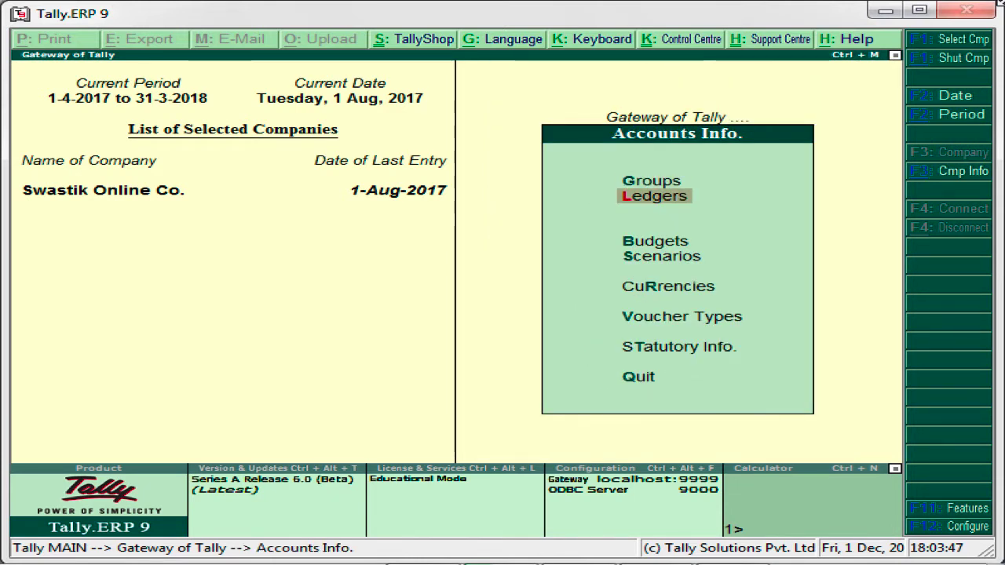
pyautogui.press('Return')
pyautogui.press('Return')
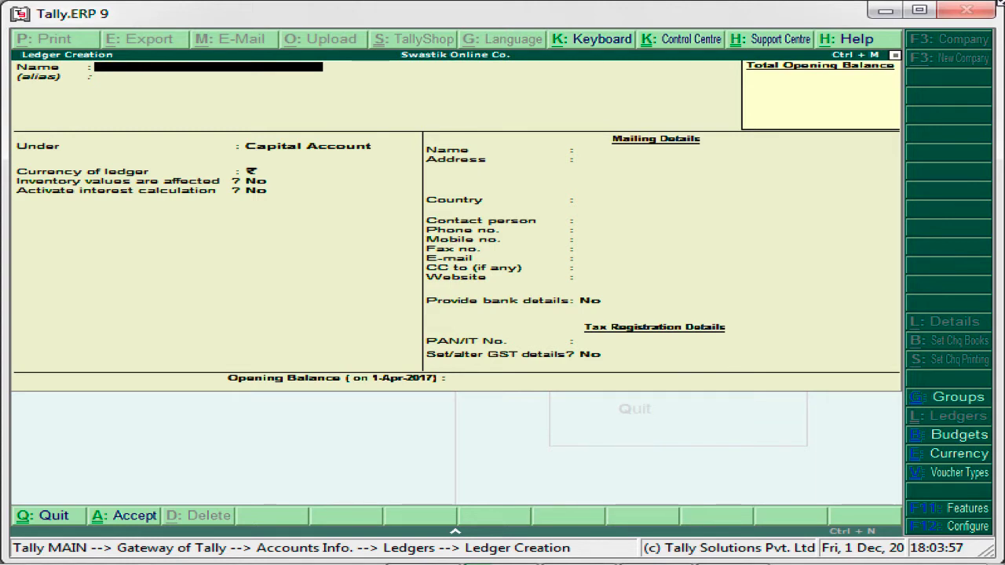
pyautogui.write('Ram Cha')
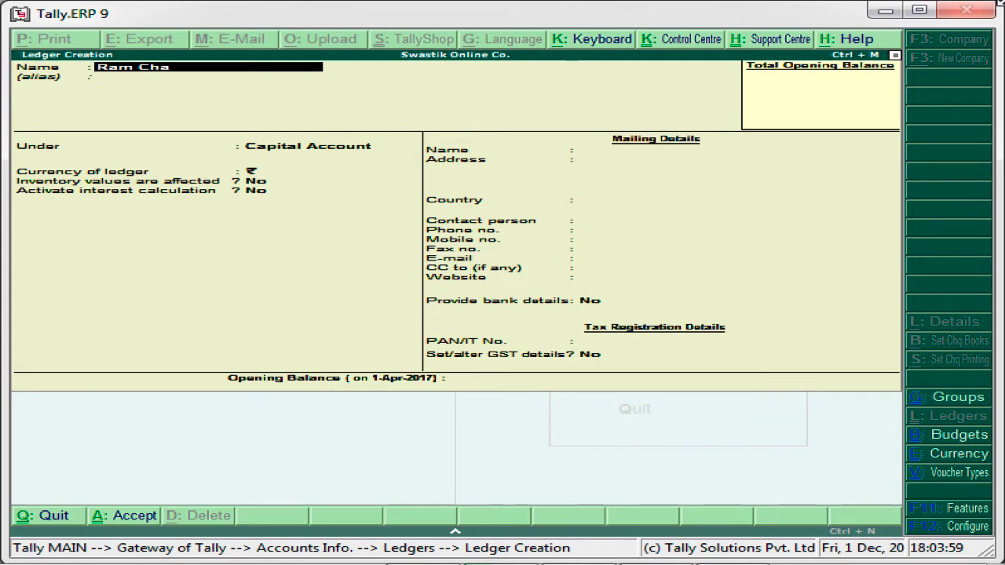
pyautogui.write('nd and Co. a')
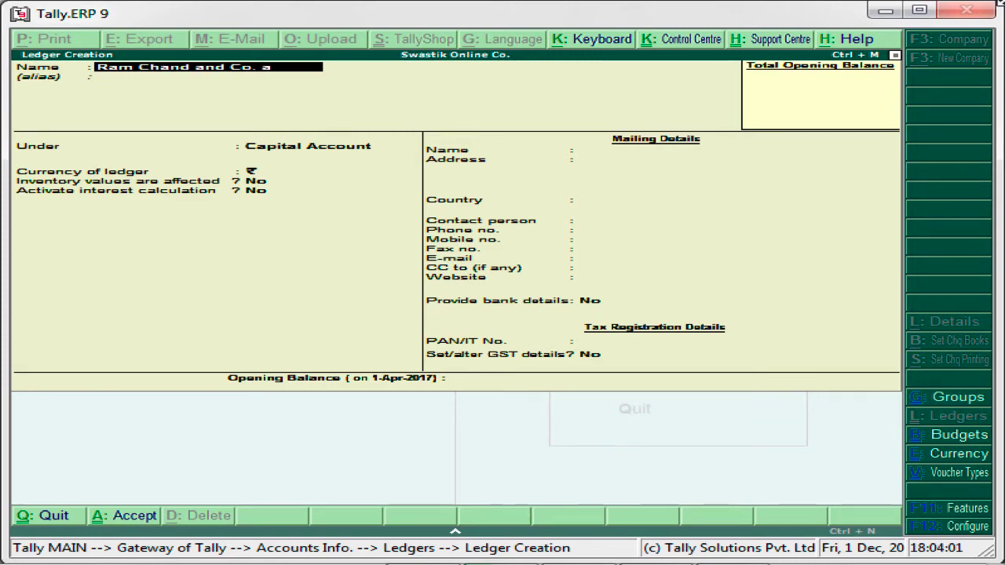
pyautogui.write('ccount')
pyautogui.press('Return')
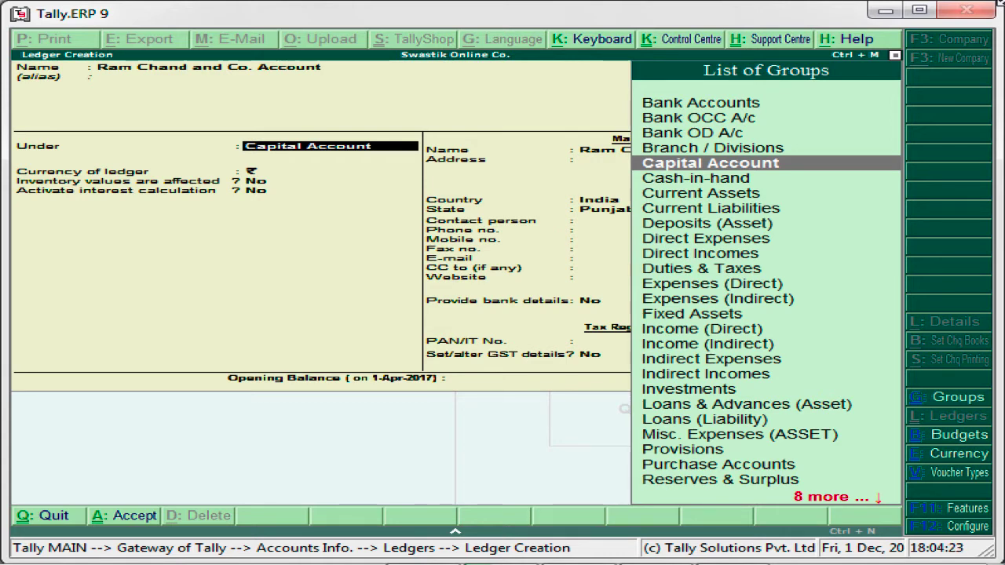
# Step: Set the ledger's group to Sundry Debtors instead of Capital Account
pyautogui.write('Su')
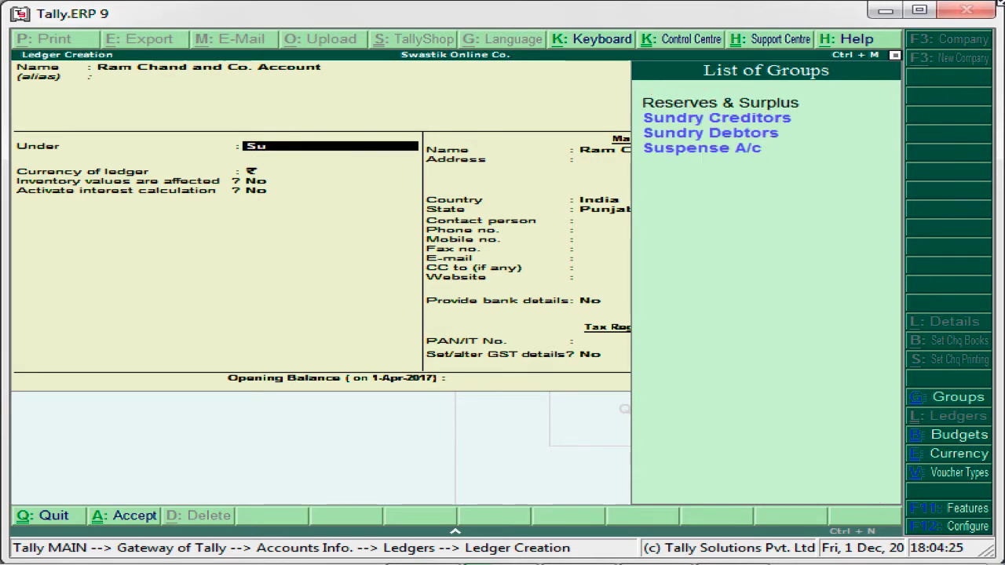
pyautogui.press('Down')
pyautogui.press('Down')
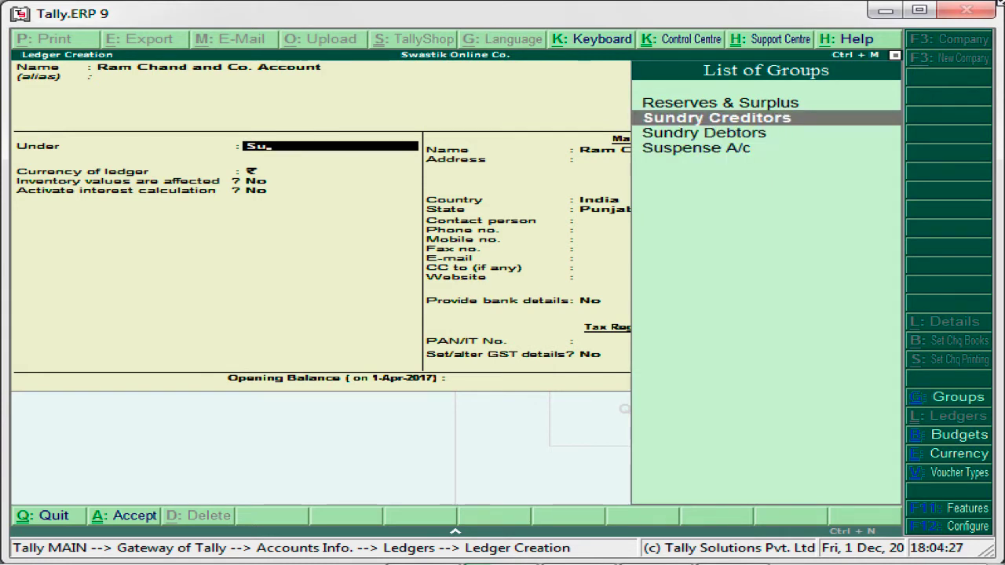
pyautogui.press('Up')
pyautogui.press('Down')
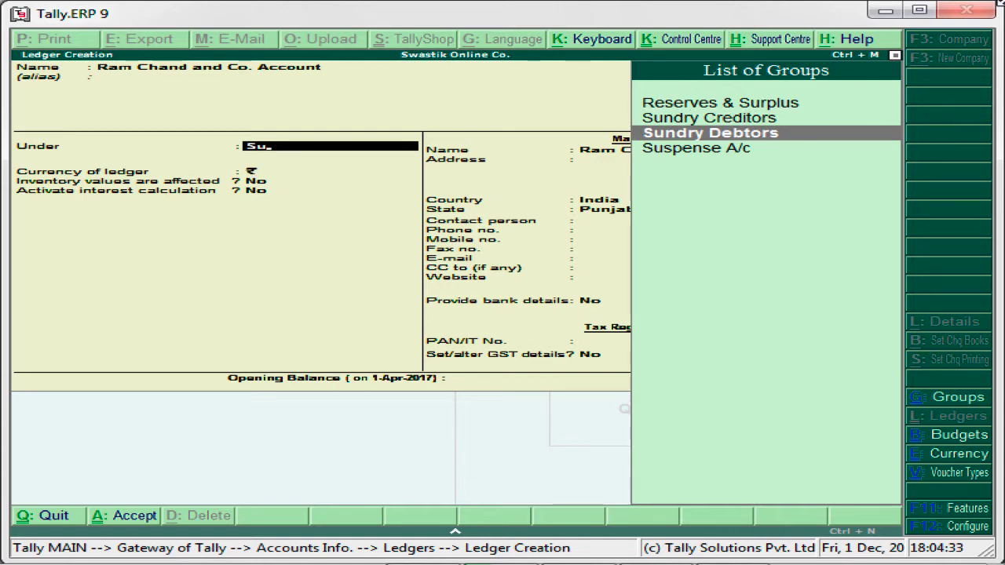
pyautogui.press('Return')
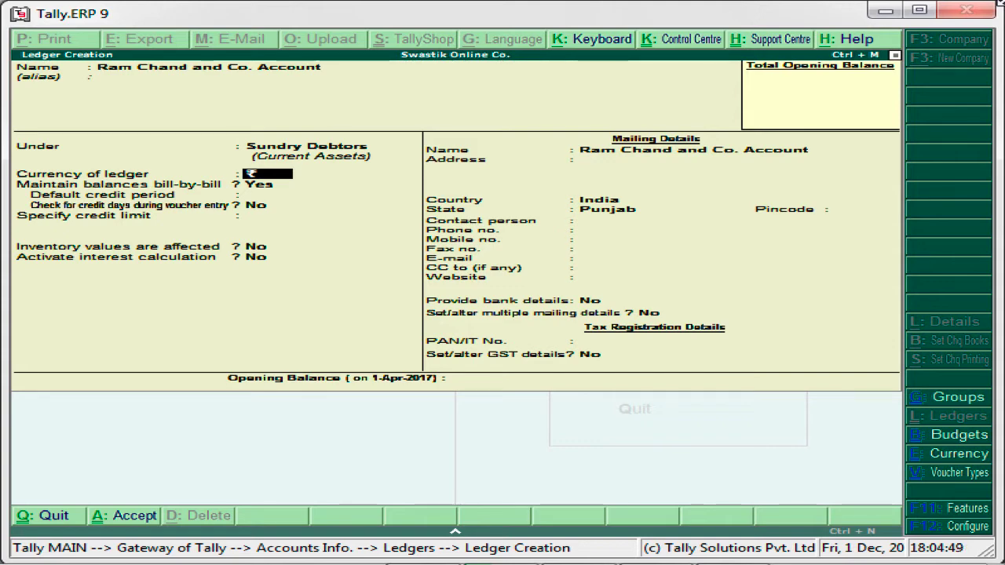
pyautogui.press('F12')
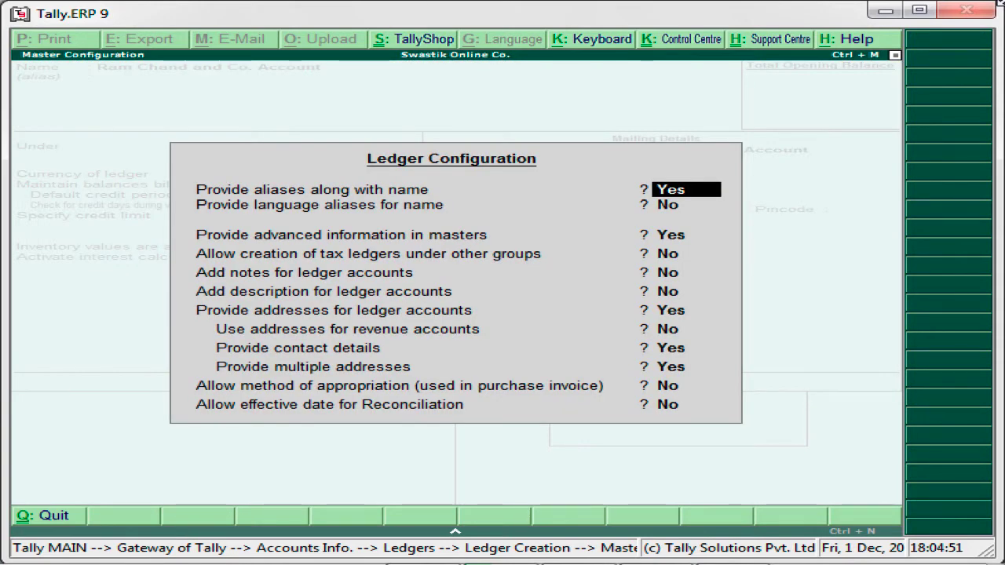
pyautogui.press('Return')
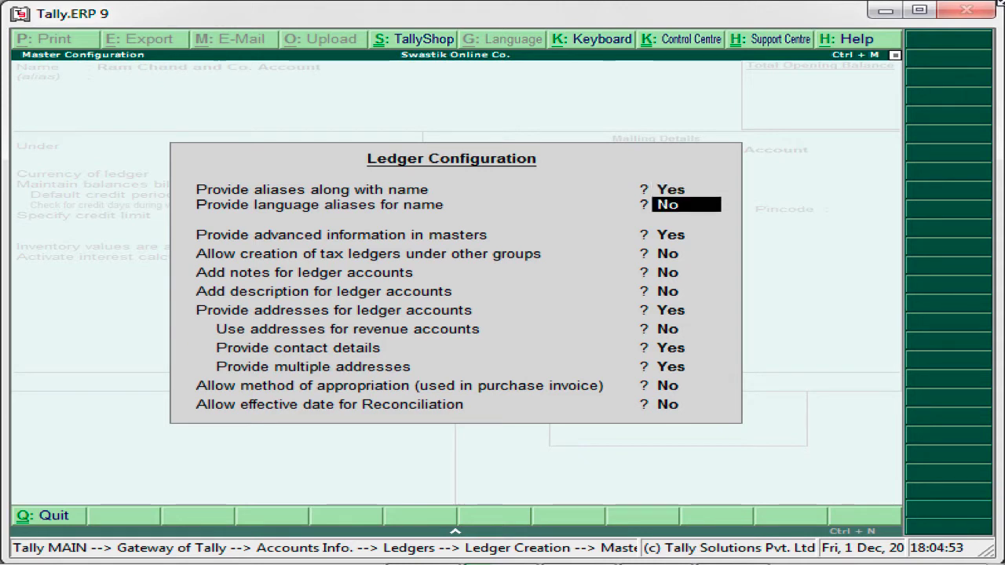
pyautogui.press('Return')
pyautogui.press('Return')
pyautogui.press('Return')
pyautogui.press('Return')
pyautogui.press('Return')
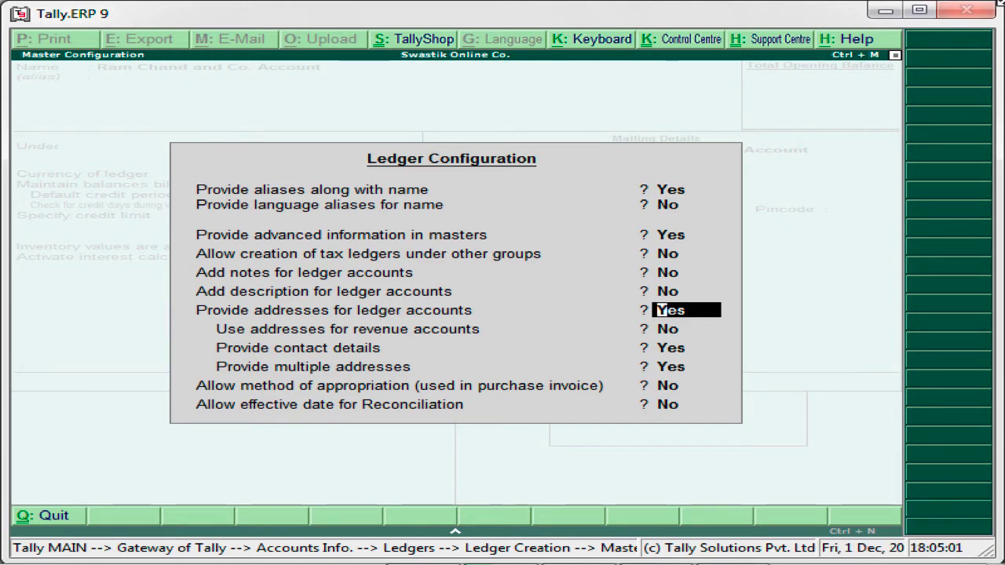
pyautogui.press('Return')
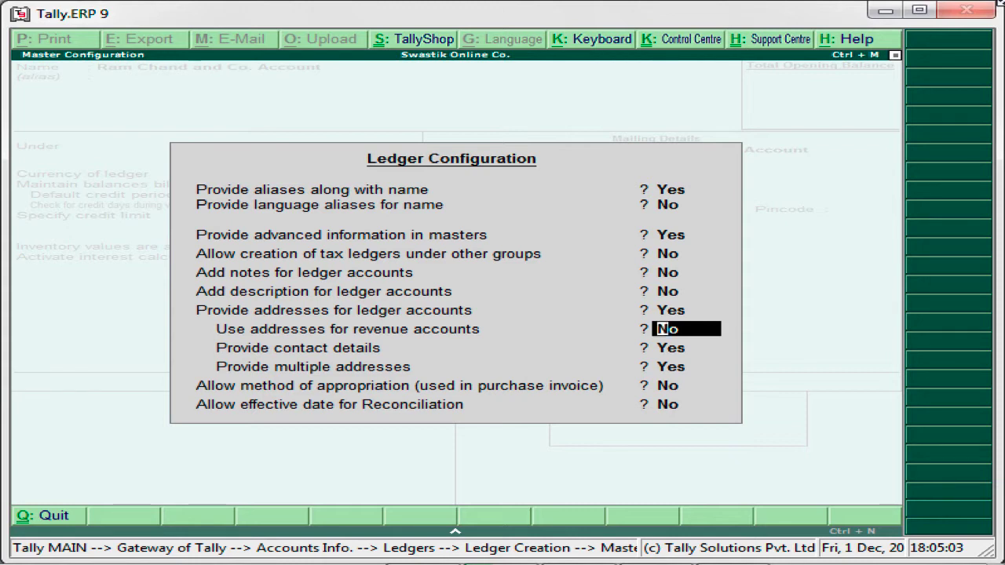
pyautogui.press('Return')
pyautogui.press('Return')
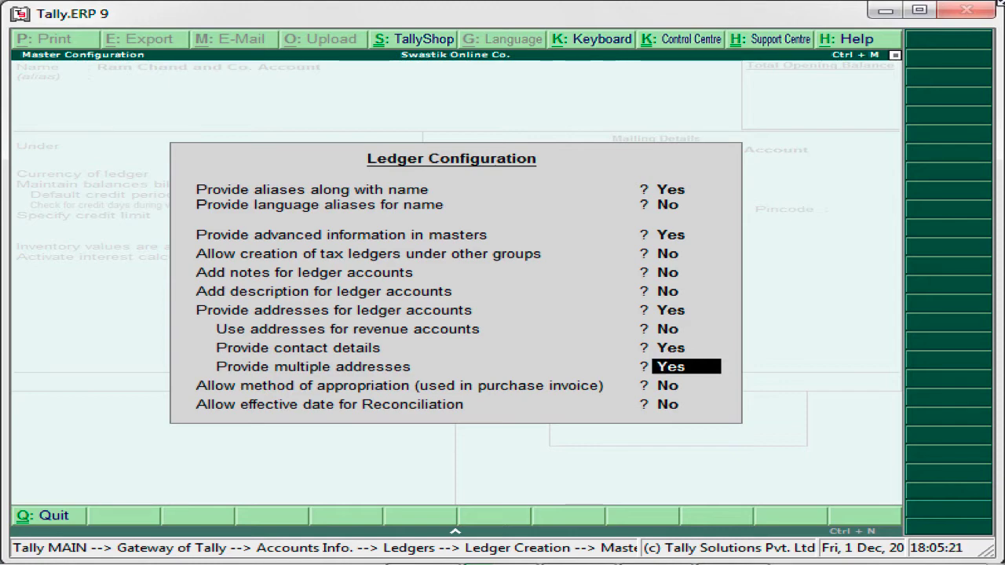
pyautogui.press('Return')
pyautogui.press('Return')
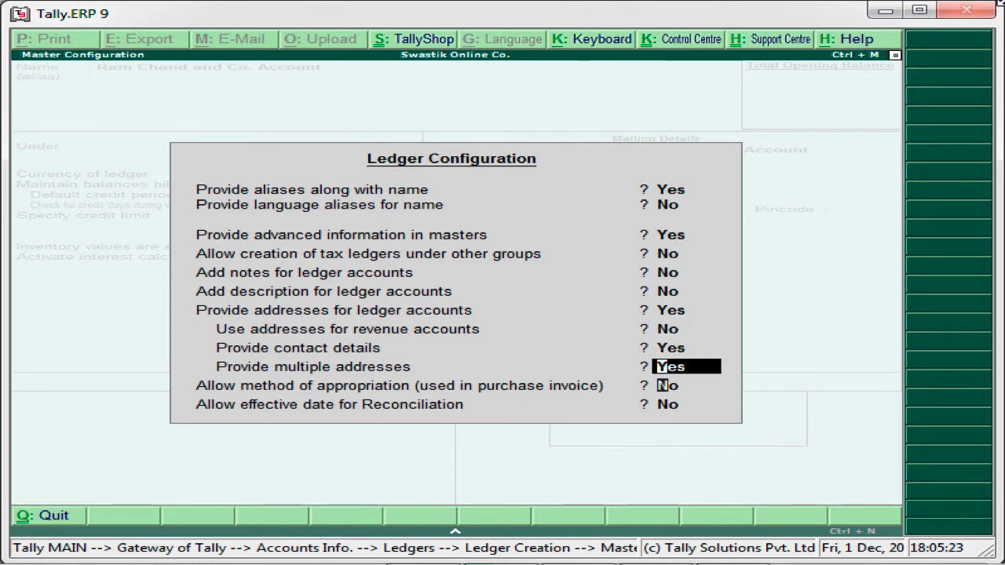
pyautogui.press('Return')
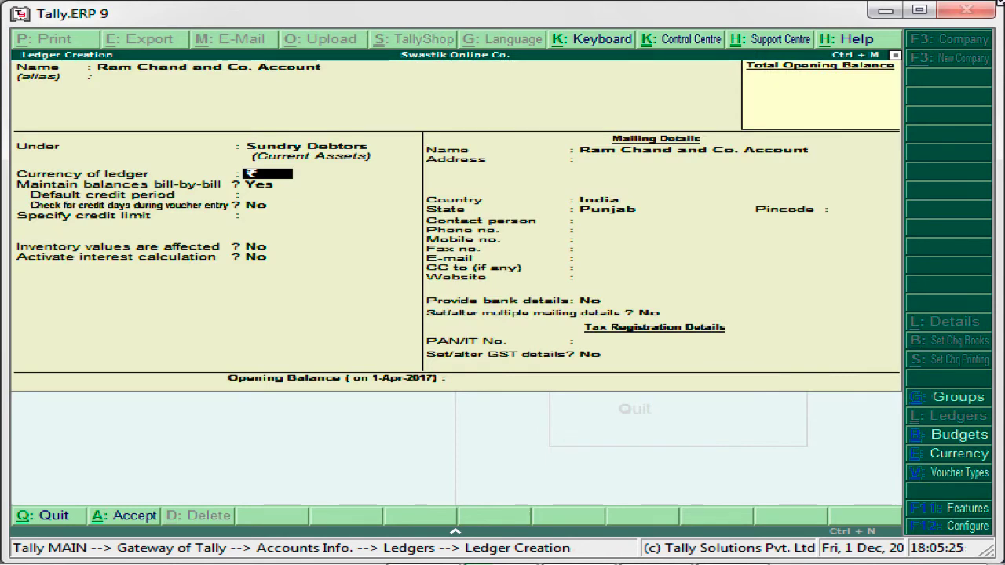
# Step: Enter a Patiala mailing address, keep India and Punjab, leave contacts blank and bank details No
pyautogui.press('Return')
pyautogui.press('Return')
pyautogui.press('Return')
pyautogui.press('Return')
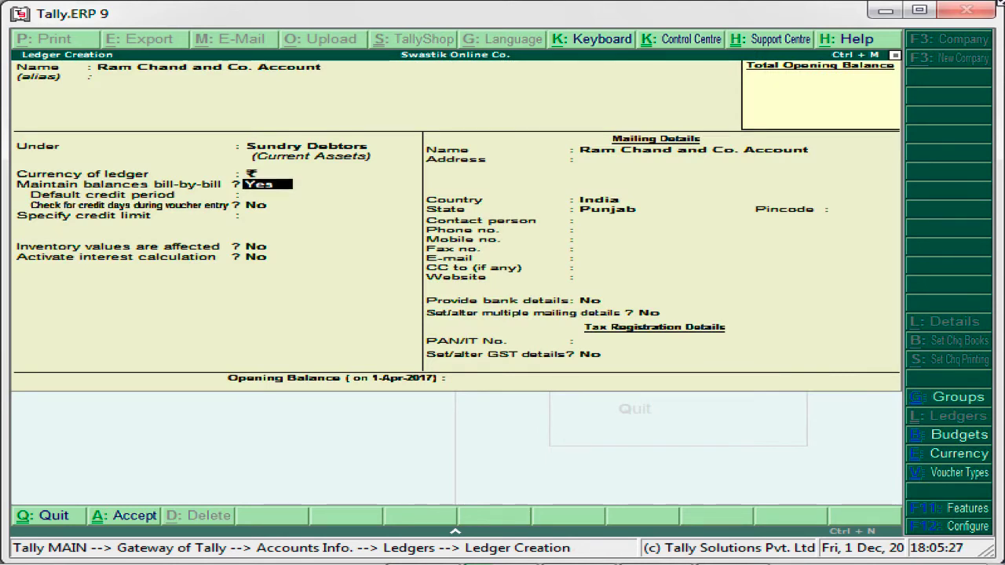
pyautogui.press('Return')
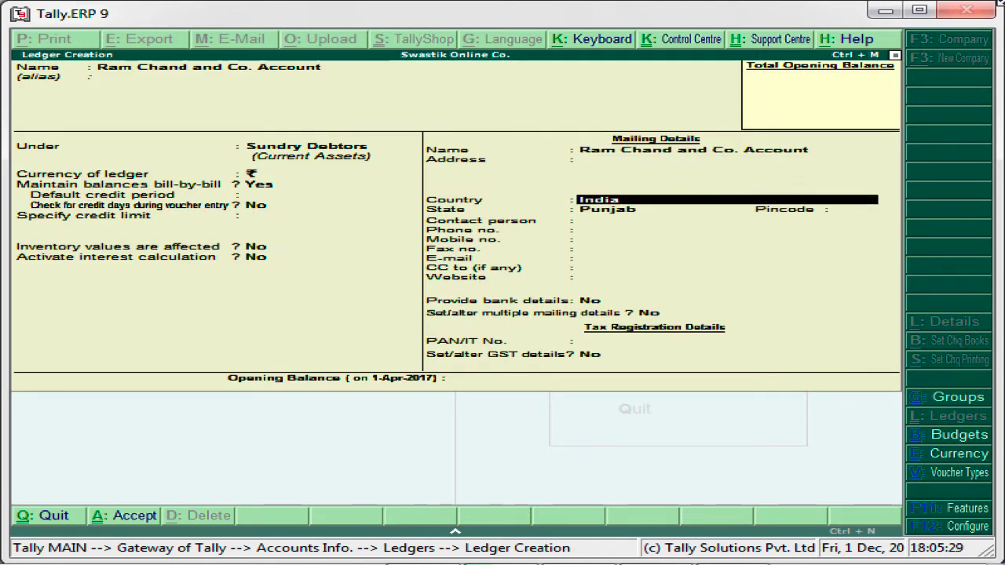
pyautogui.press('BackSpace')
pyautogui.press('BackSpace')
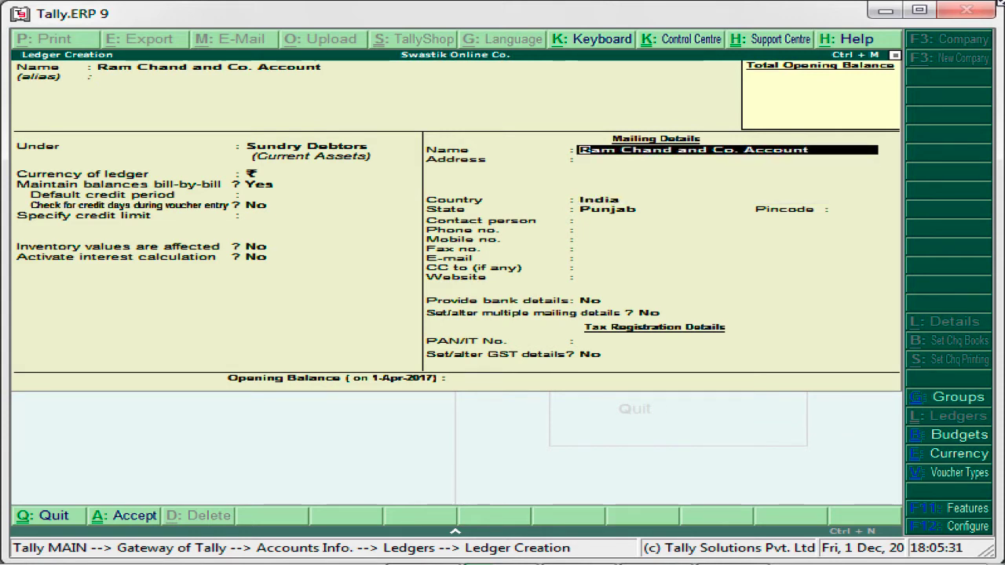
pyautogui.press('Return')
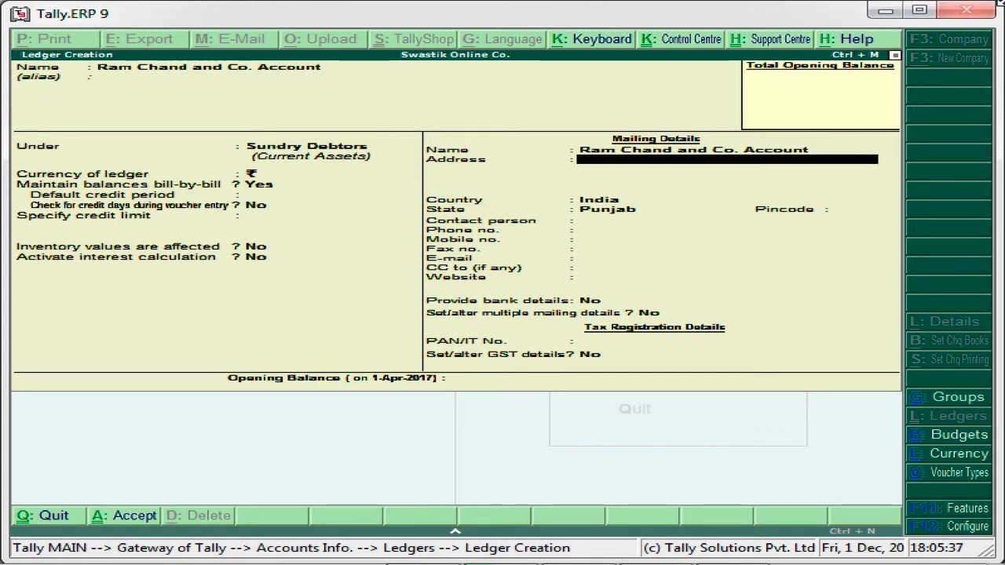
pyautogui.write('Ab')
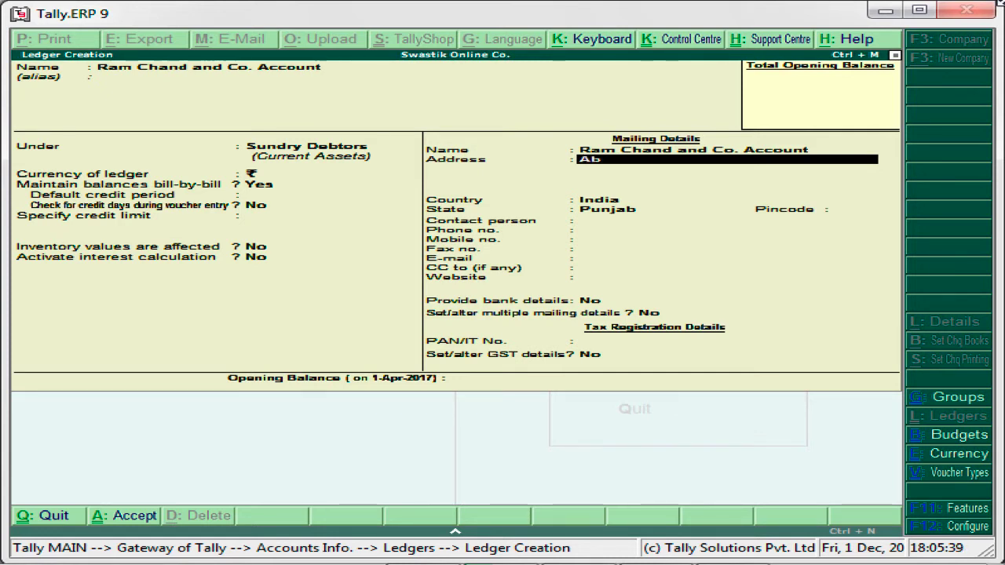
pyautogui.write('c Cho')
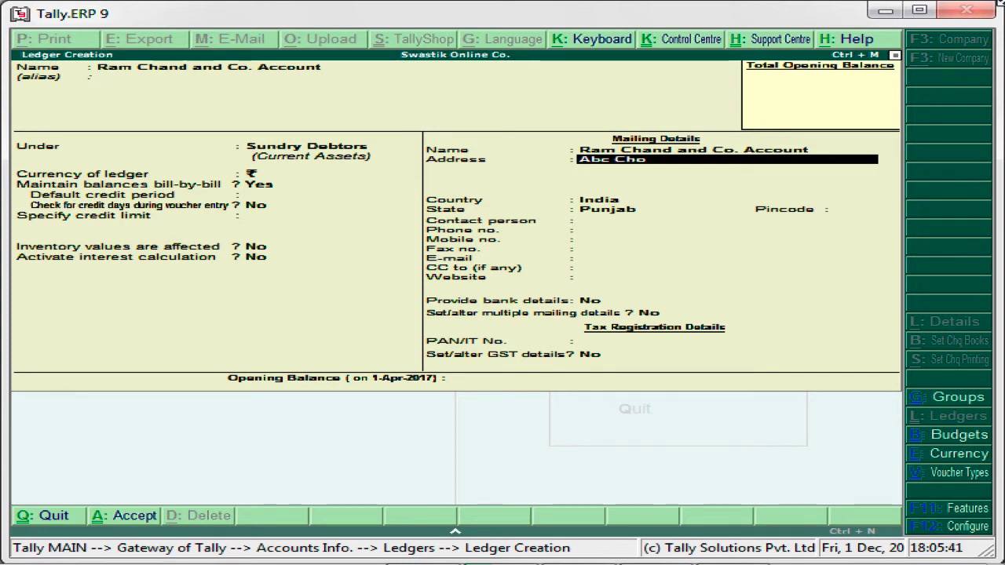
pyautogui.write('wk Patiala')
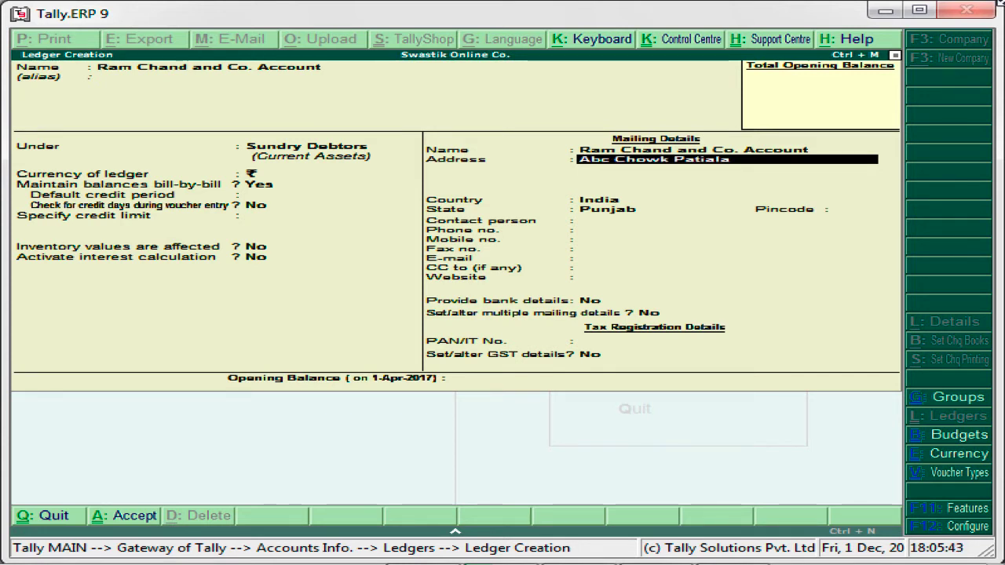
pyautogui.press('Return')
pyautogui.press('Return')
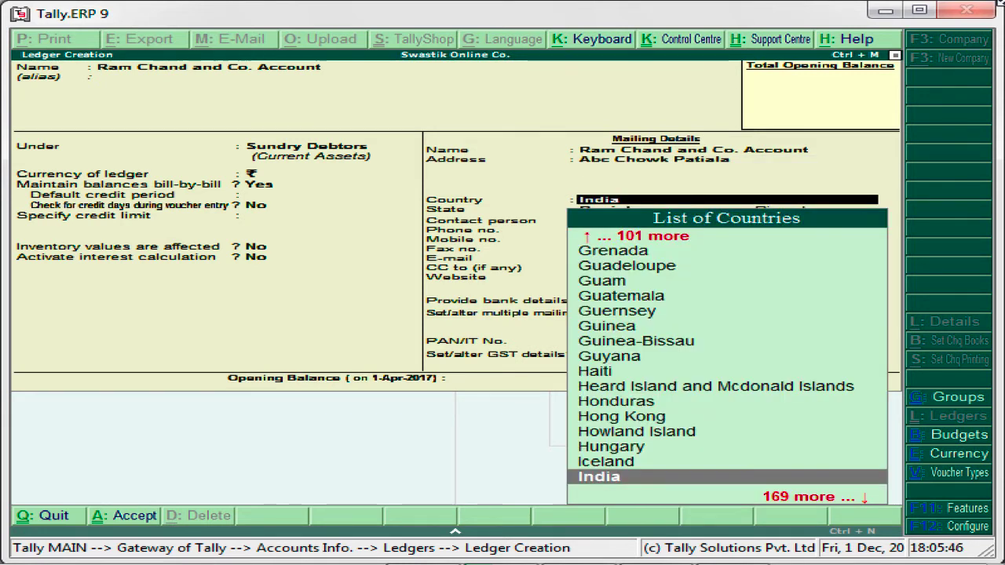
pyautogui.press('Return')
pyautogui.press('Return')
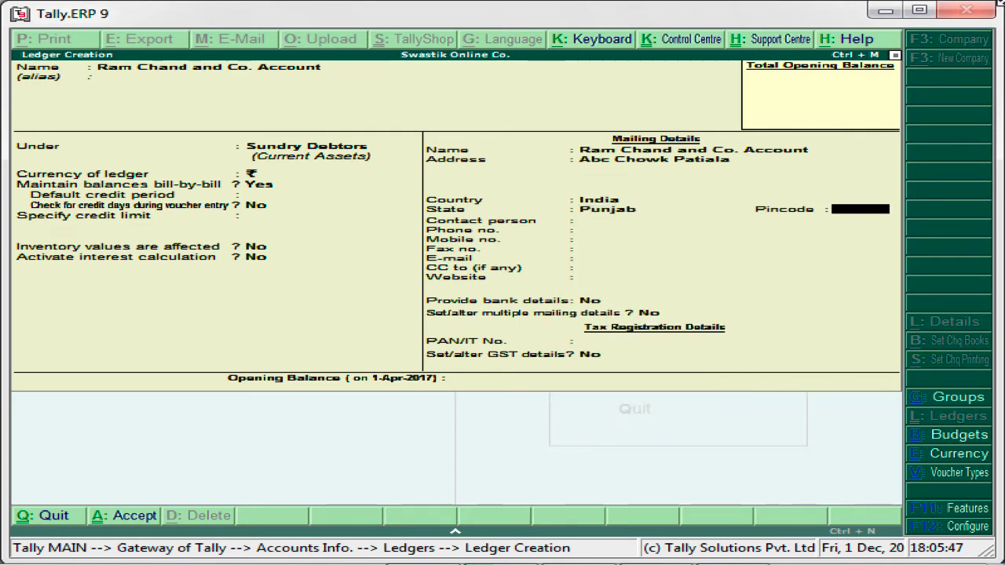
pyautogui.press('Return')
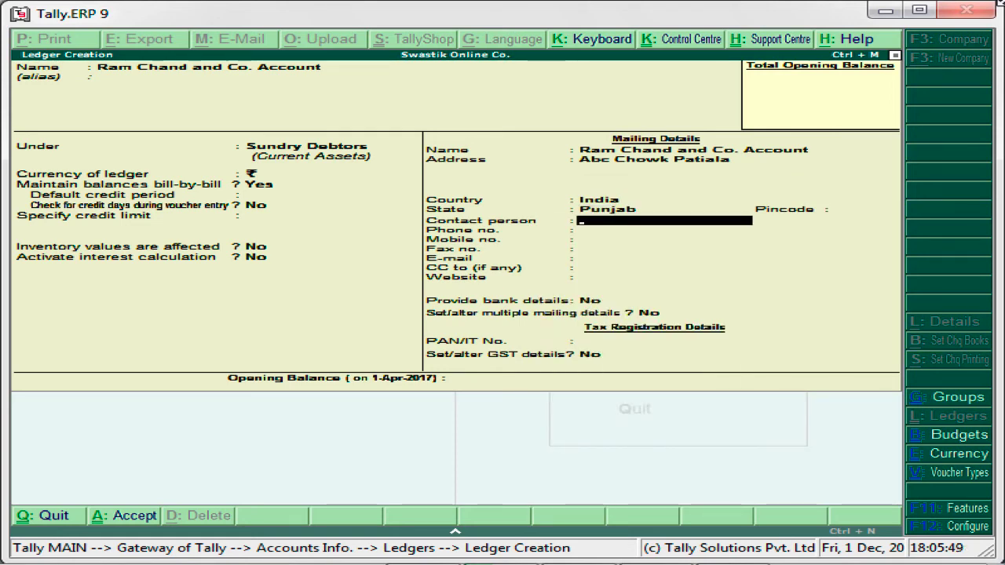
pyautogui.press('Return')
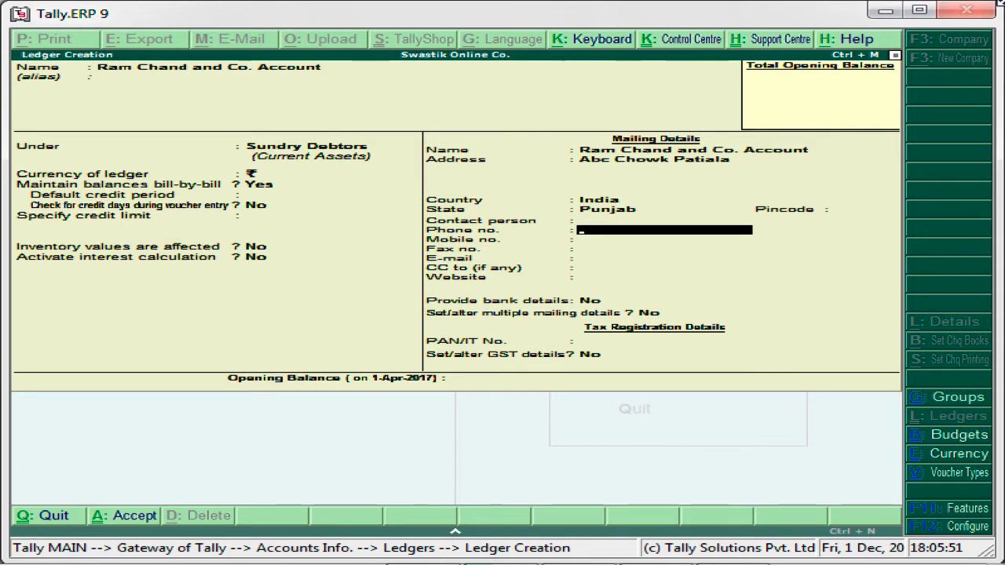
pyautogui.press('Return')
pyautogui.press('Return')
pyautogui.press('Return')
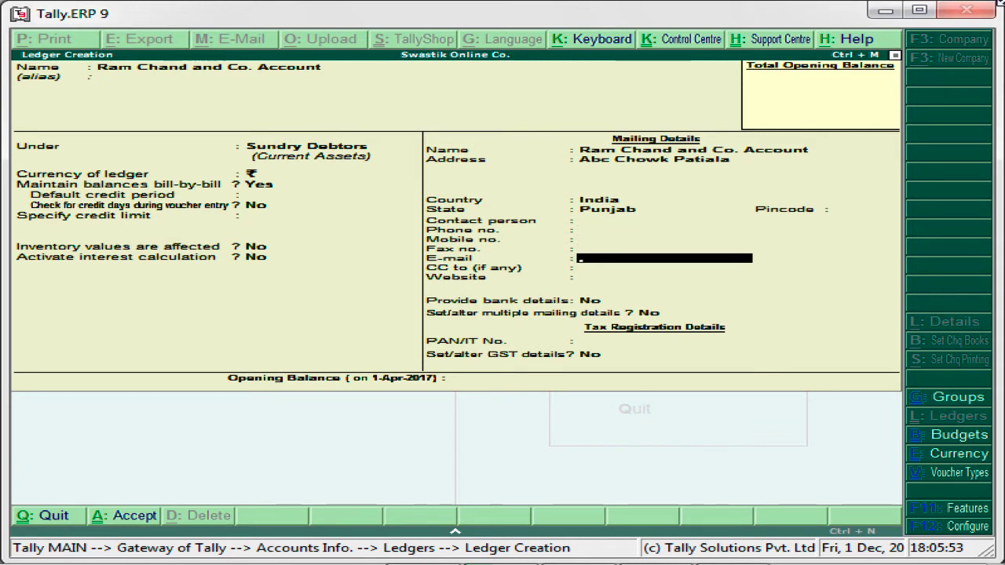
pyautogui.press('Return')
pyautogui.press('Return')
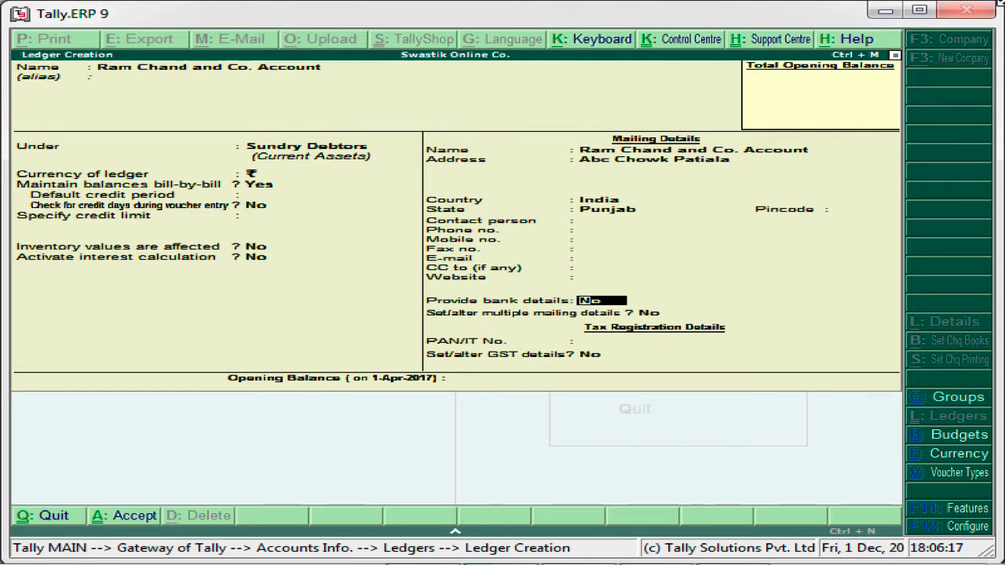
pyautogui.press('Return')
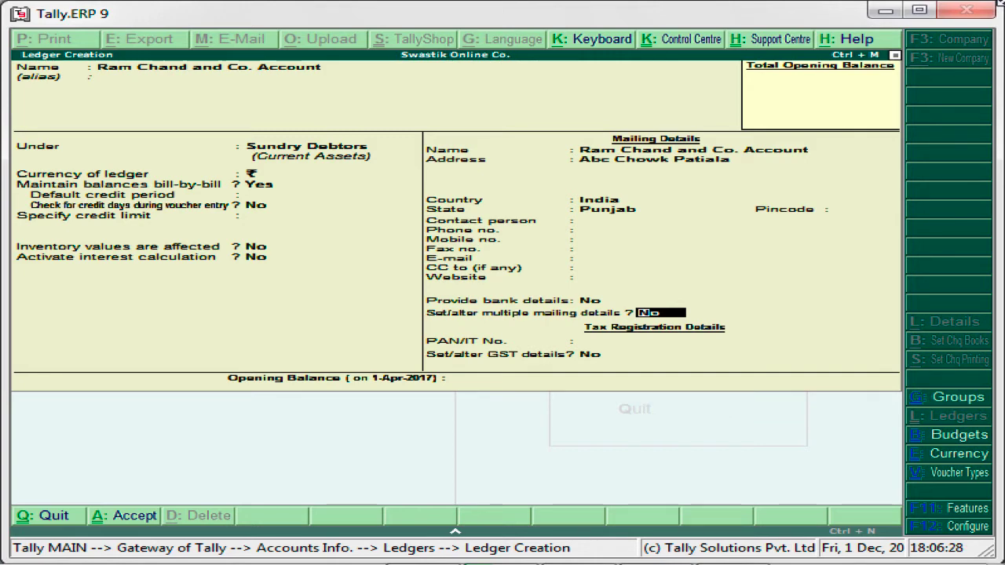
pyautogui.press('F11')
pyautogui.press('Return')
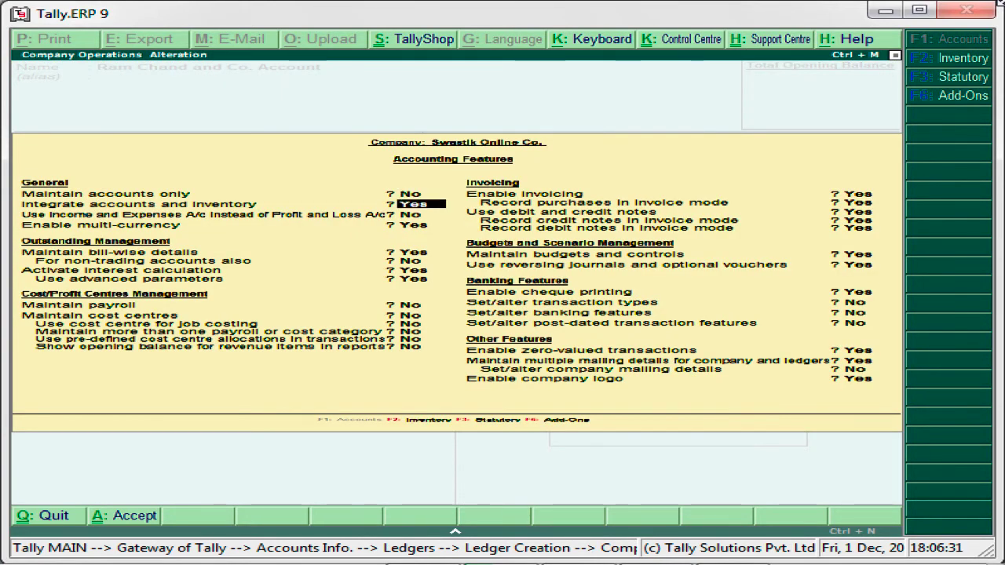
pyautogui.press('Return')
pyautogui.press('Return')
pyautogui.press('Return')
pyautogui.press('Return')
pyautogui.press('Return')
pyautogui.press('Return')
pyautogui.press('Return')
pyautogui.press('Return')
pyautogui.press('Return')
pyautogui.press('Return')
pyautogui.press('Return')
pyautogui.press('Return')
pyautogui.press('Return')
pyautogui.press('Return')
pyautogui.press('Return')
pyautogui.press('Return')
pyautogui.press('Return')
pyautogui.press('Return')
pyautogui.press('Return')
pyautogui.press('Return')
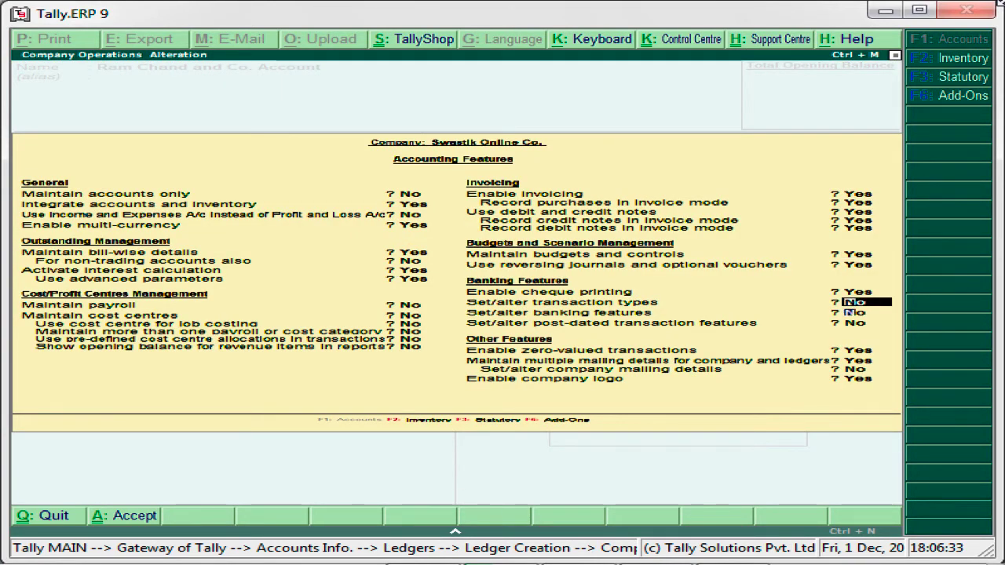
pyautogui.press('Return')
pyautogui.press('Return')
pyautogui.press('Return')
pyautogui.press('Return')
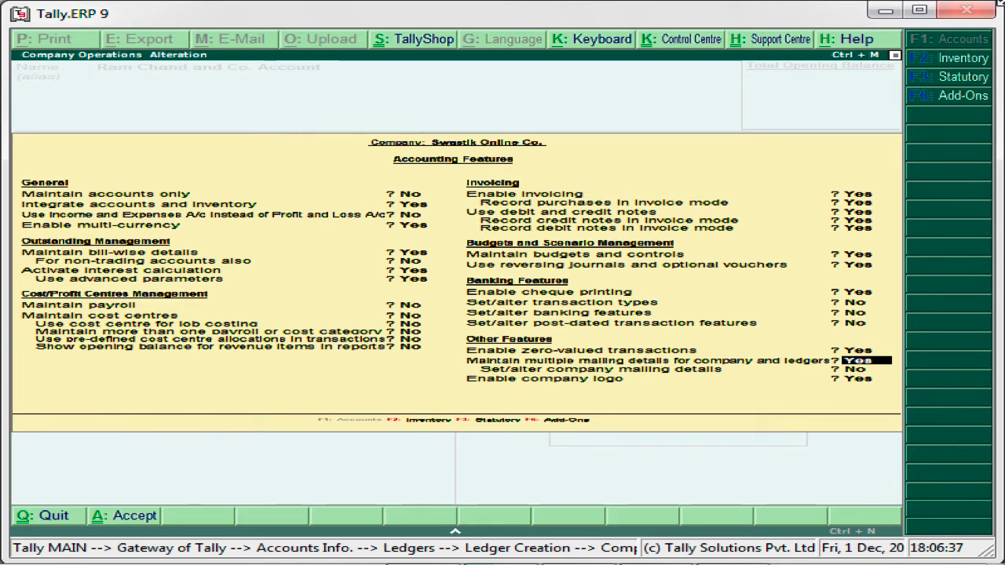
pyautogui.press('Escape')
pyautogui.press('Return')
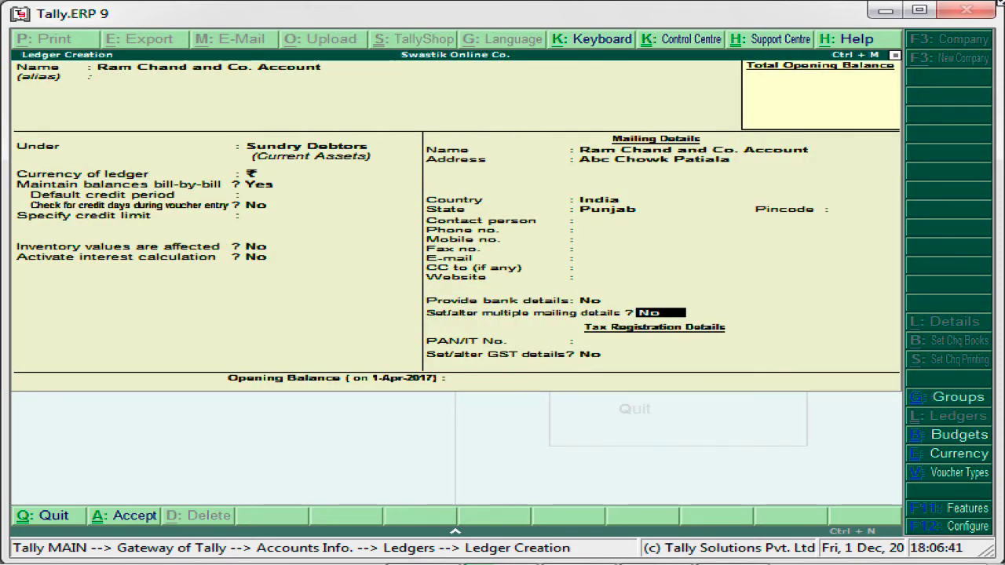
pyautogui.press('F12')
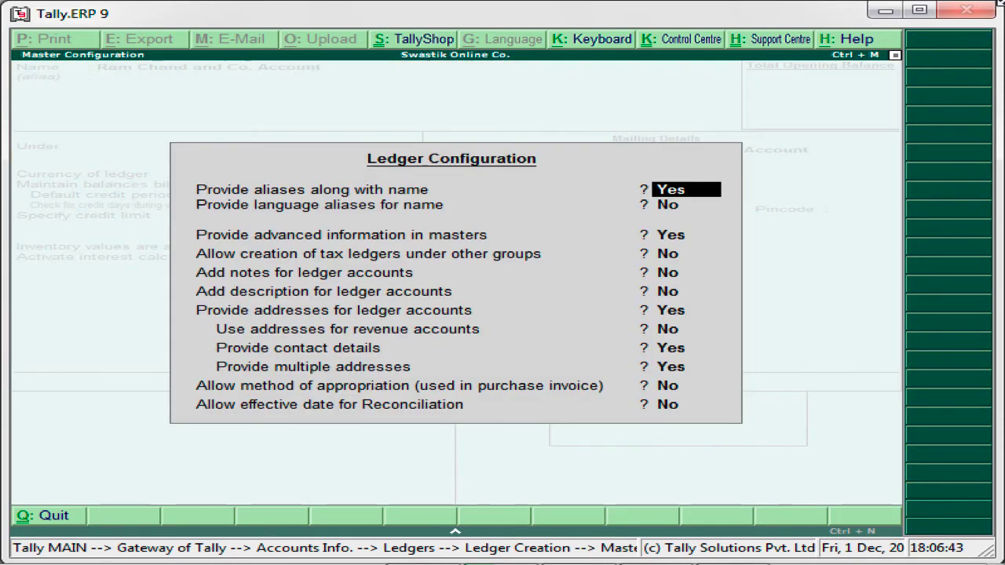
pyautogui.press('Return')
pyautogui.press('Return')
pyautogui.press('Return')
pyautogui.press('Return')
pyautogui.press('Return')
pyautogui.press('Return')
pyautogui.press('Return')
pyautogui.press('Return')
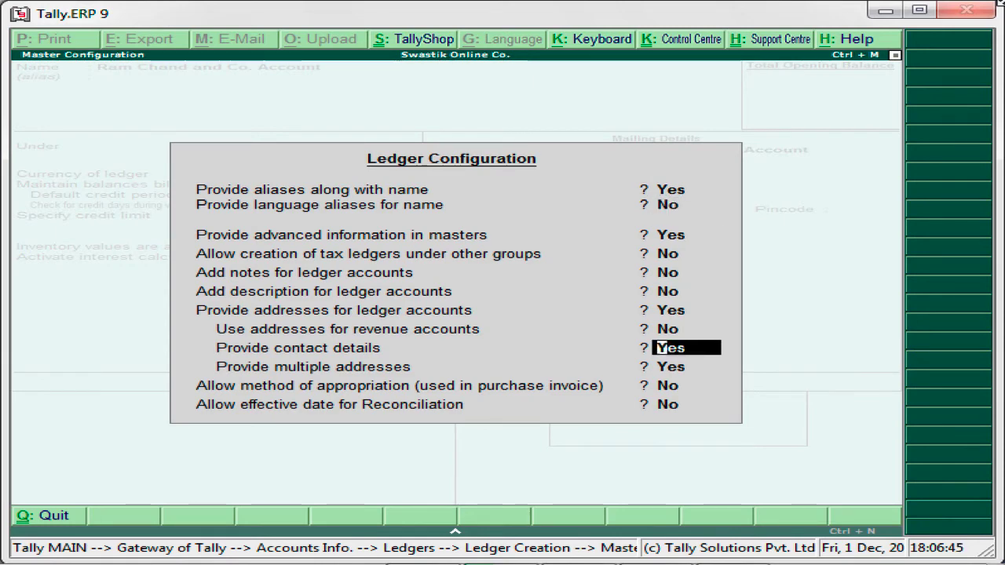
pyautogui.press('Return')
pyautogui.press('Return')
pyautogui.press('Return')
pyautogui.press('Return')
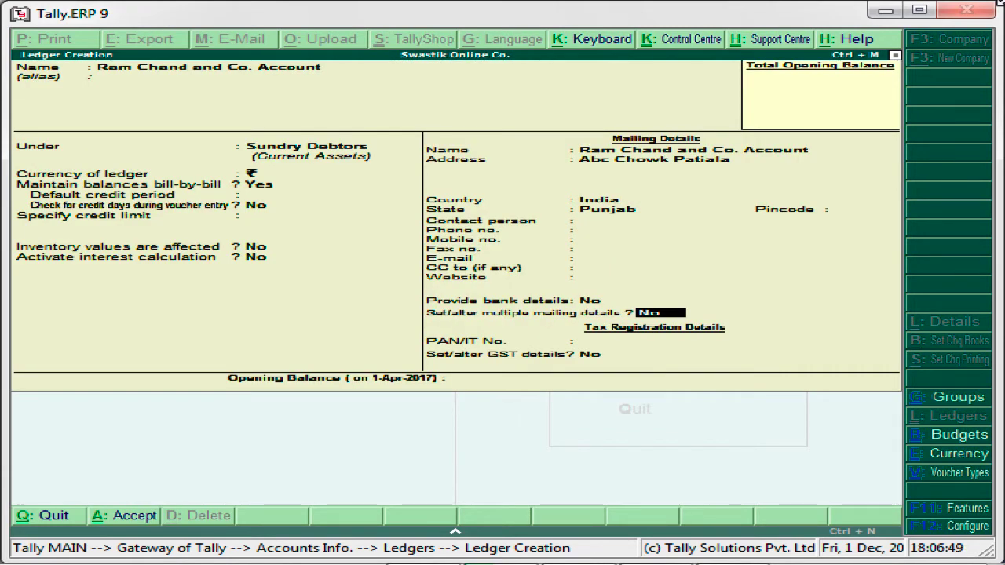
# Step: Turn on multiple mailing details for the ledger and add 'Ludhiana' as its first address type
pyautogui.write('y')
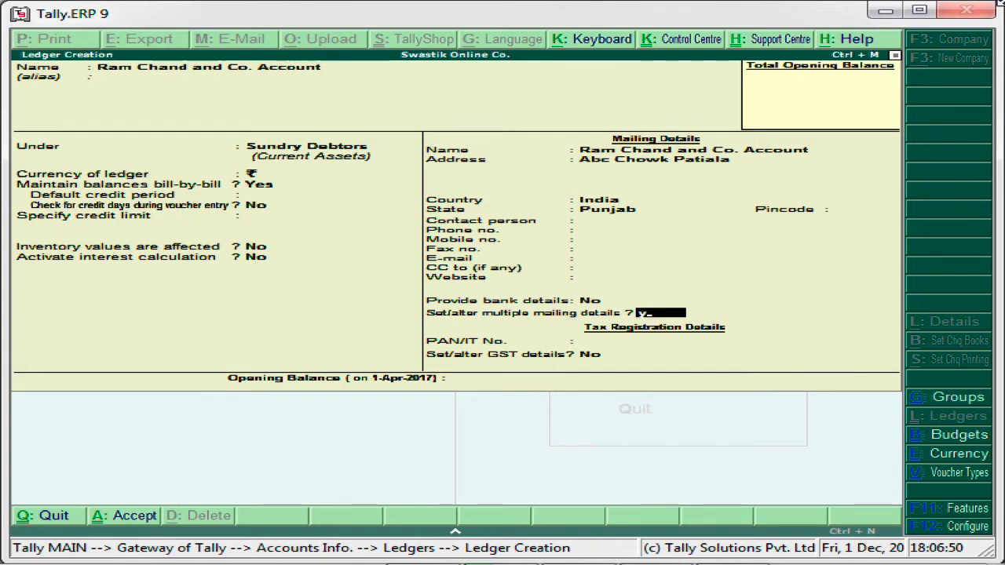
pyautogui.press('Return')
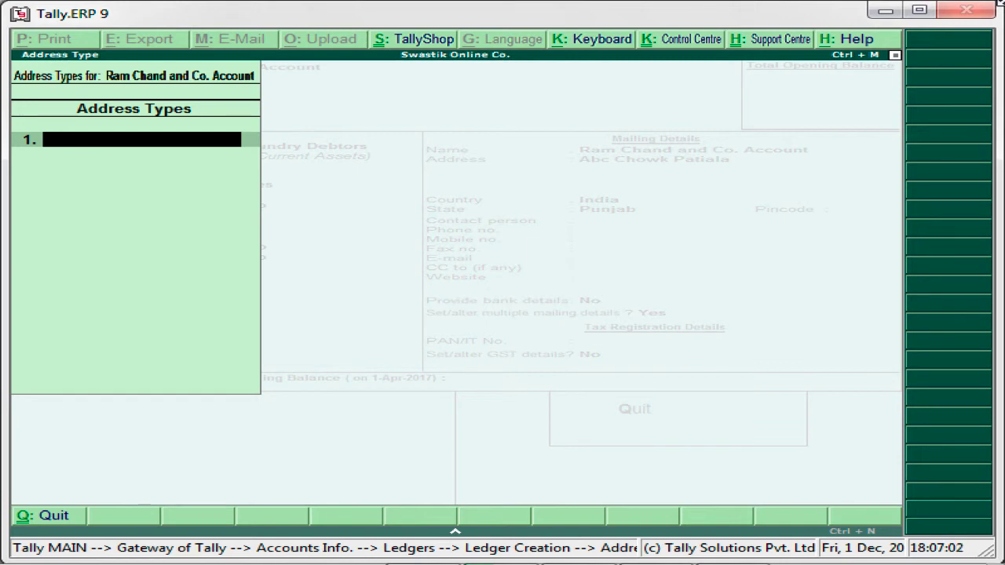
pyautogui.write('Ludhi')
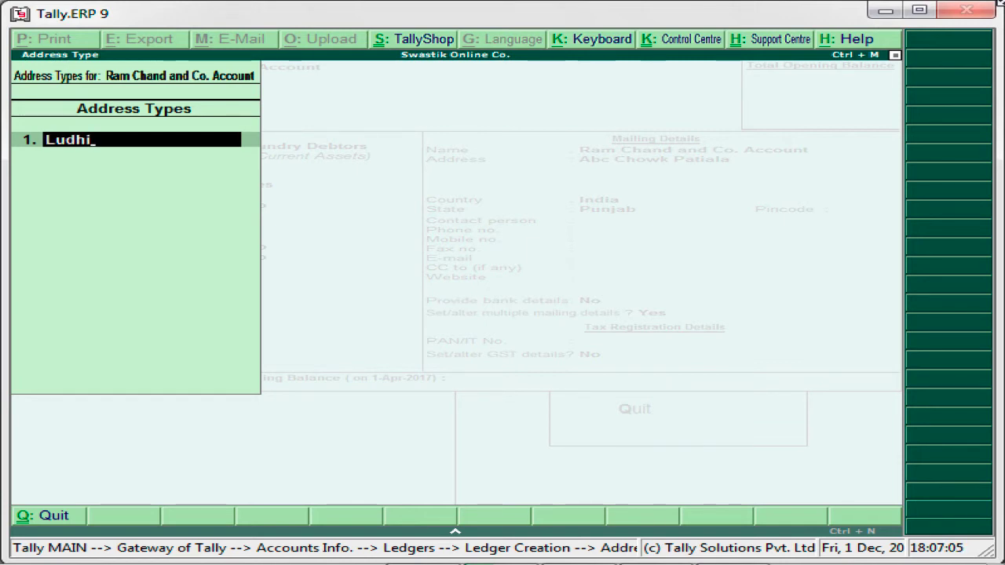
pyautogui.write('ana')
pyautogui.press('Return')
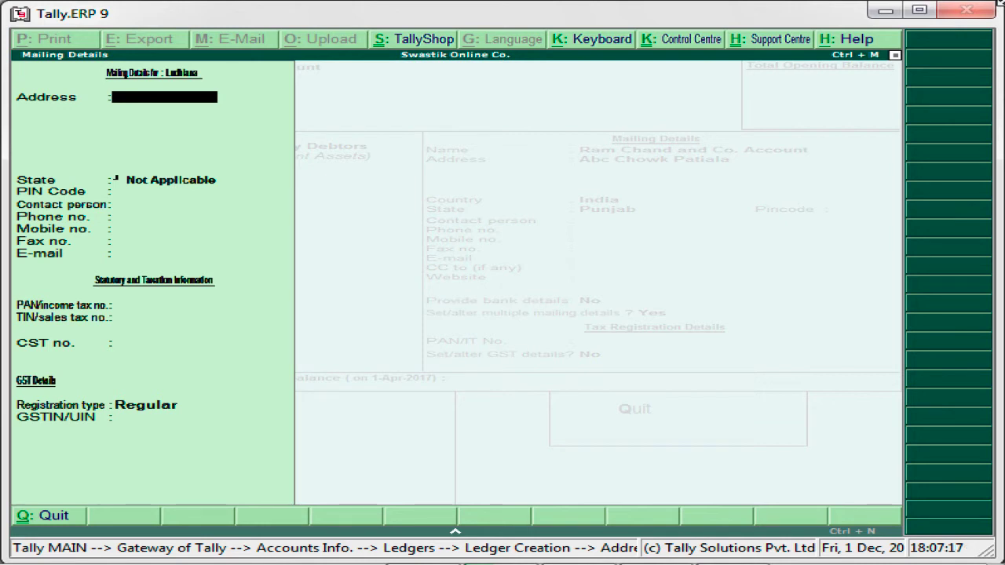
# Step: Enter the two-line Ludhiana street address and choose Punjab as the state
pyautogui.write('Golgapa Chow')
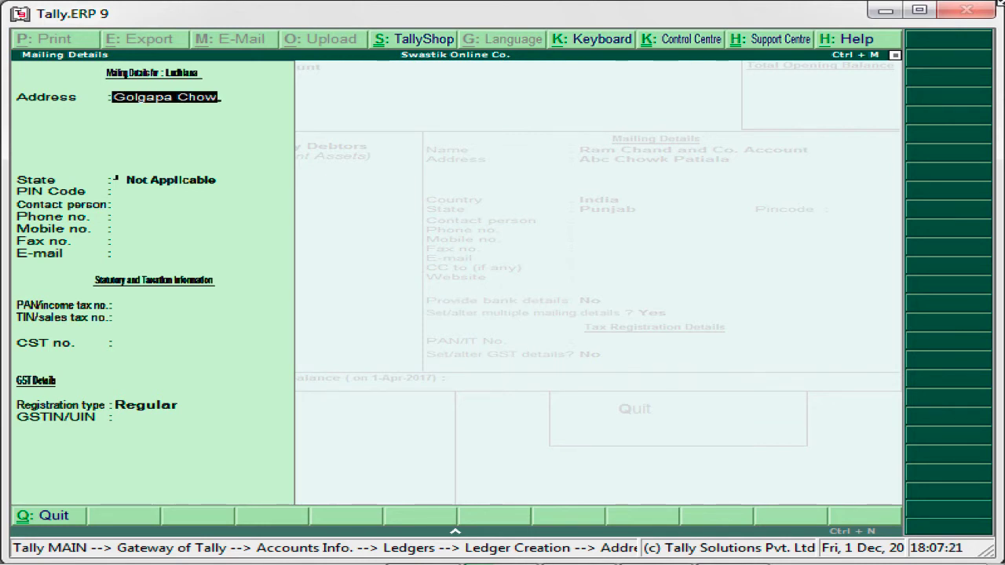
pyautogui.write('k')
pyautogui.press('Return')
pyautogui.write('Ludhiana')
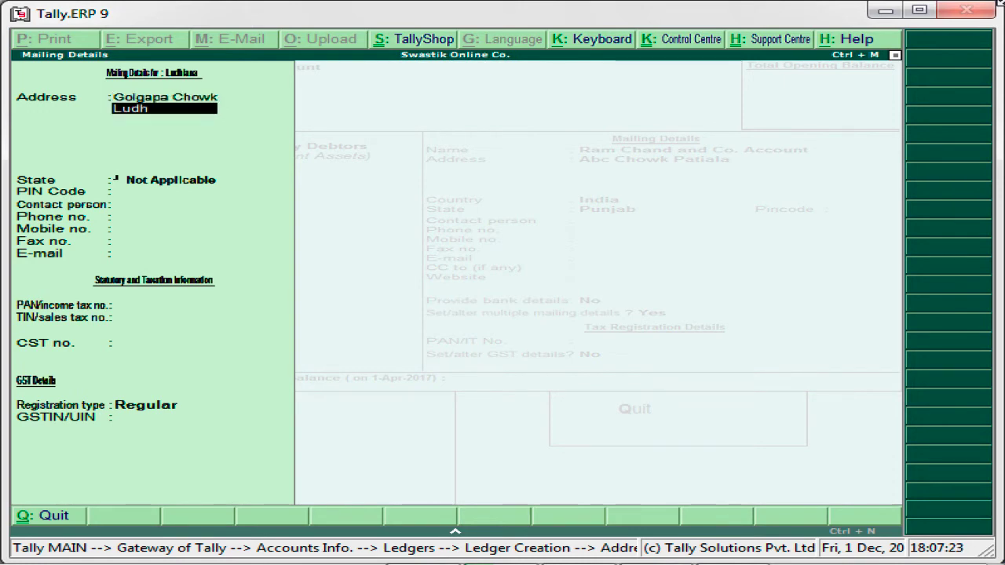
pyautogui.press('Return')
pyautogui.press('Return')
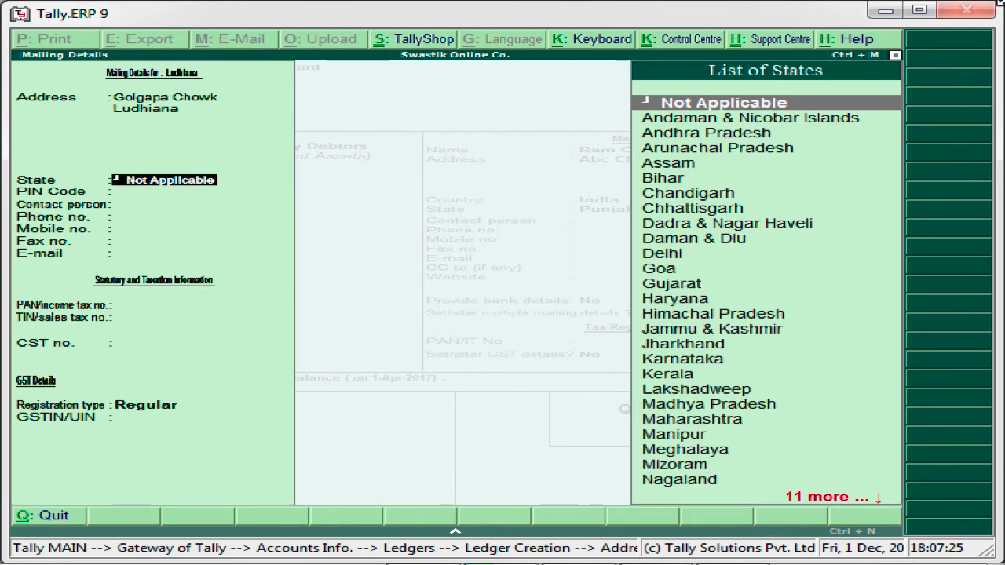
pyautogui.write('P')
pyautogui.press('Down')
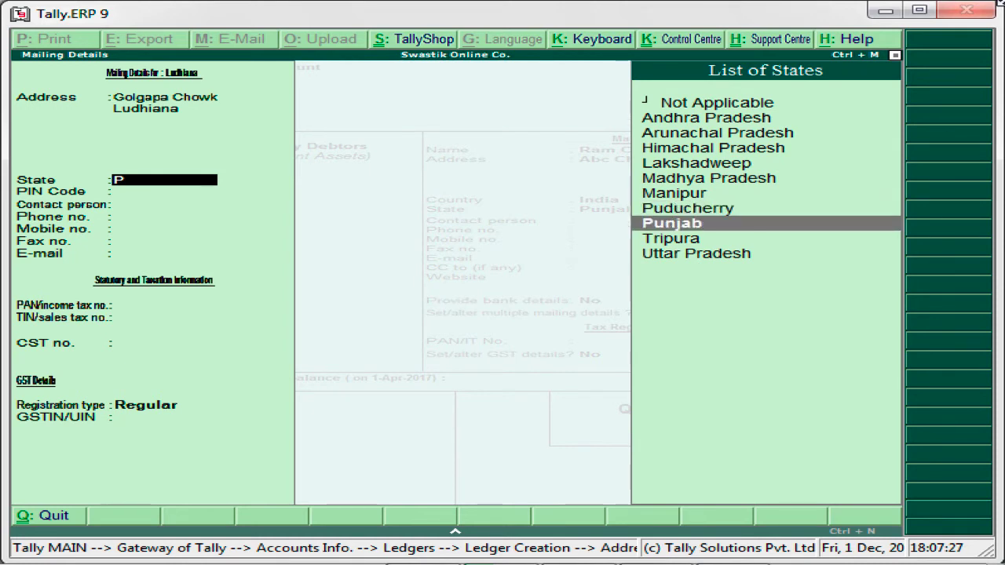
pyautogui.press('Return')
# Step: Keep registration type Regular, leave GSTIN blank, and save the Ludhiana address despite the warning
pyautogui.press('Return')
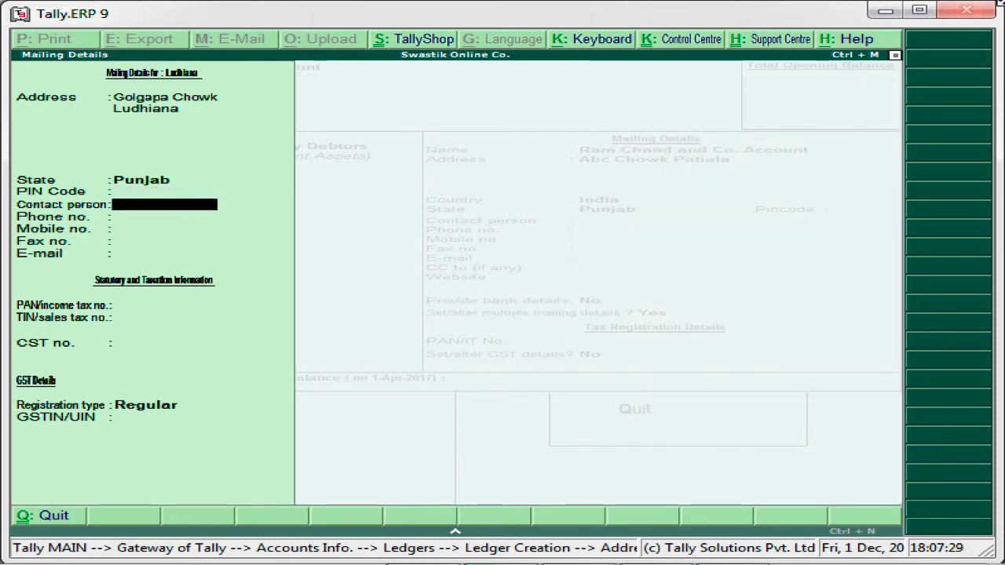
pyautogui.press('Return')
pyautogui.press('Return')
pyautogui.press('Return')
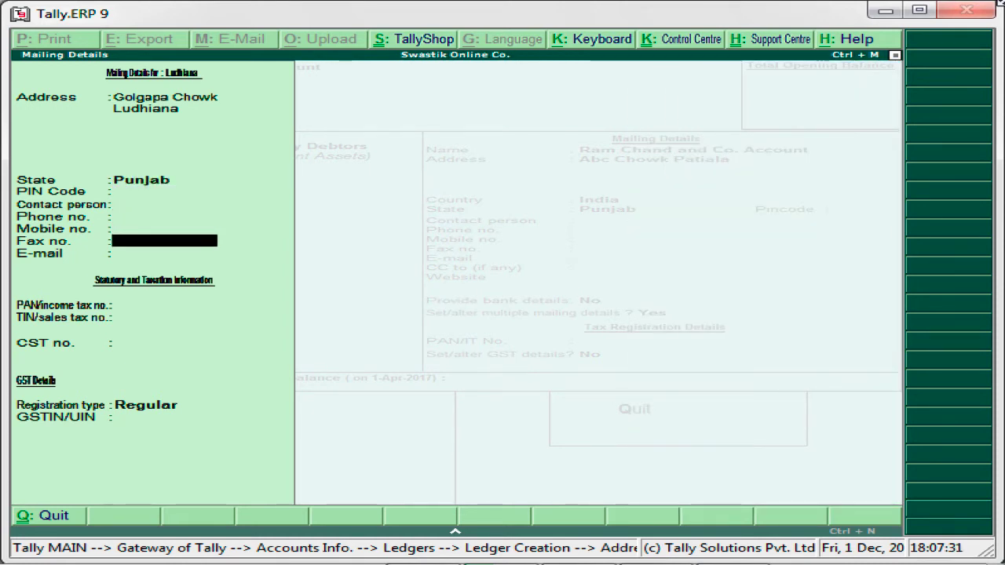
pyautogui.press('Return')
pyautogui.press('Return')
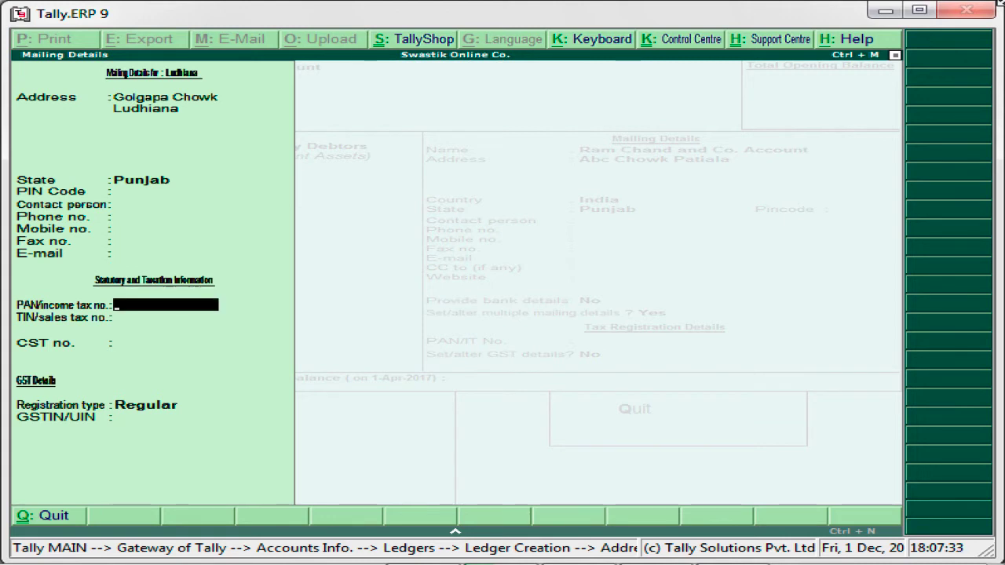
pyautogui.press('Return')
pyautogui.press('Return')
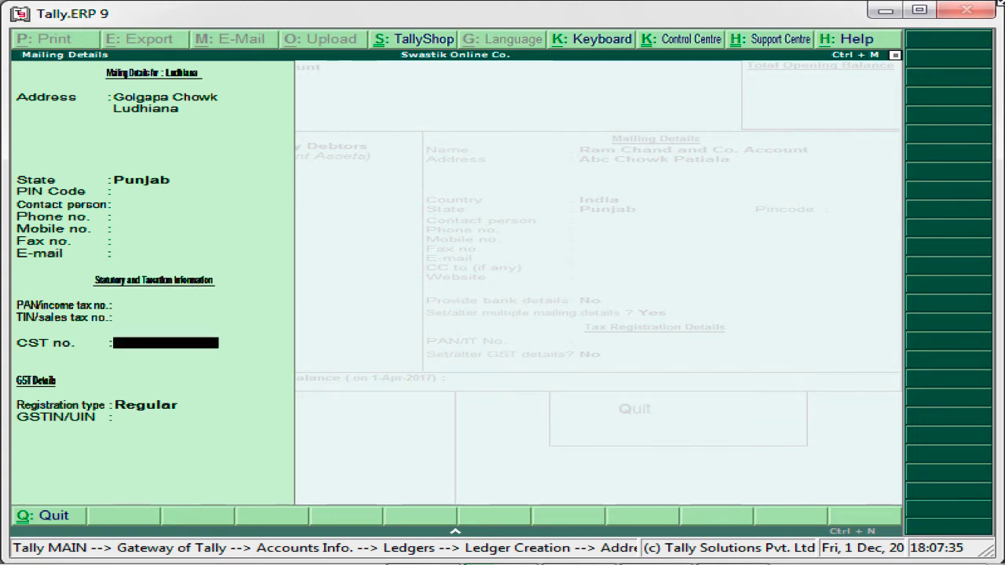
pyautogui.press('Return')
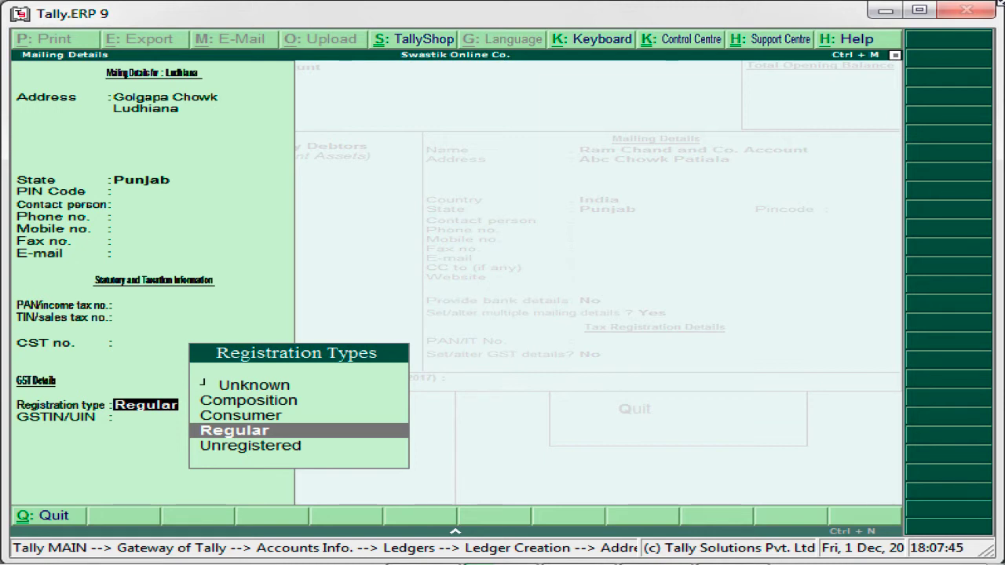
pyautogui.press('Return')
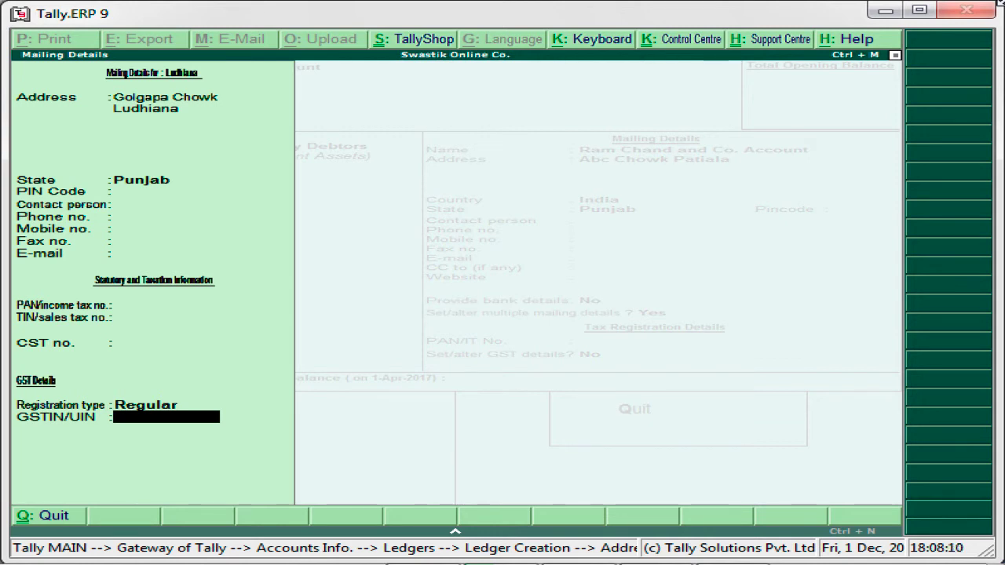
pyautogui.press('Return')
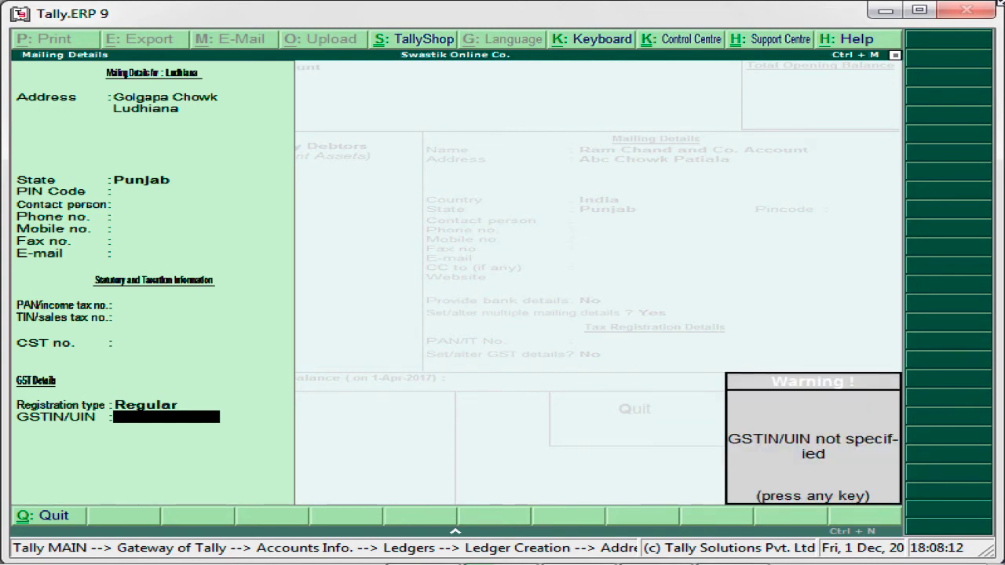
pyautogui.press('Return')
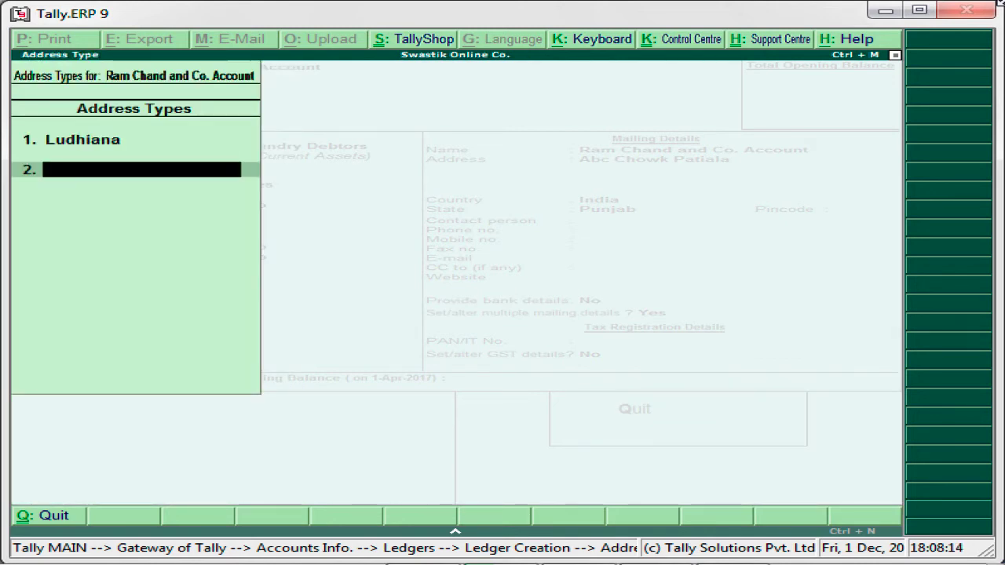
# Step: Add a Delhi Address address type at Chandi Chowk, state Delhi, with no GSTIN
pyautogui.write('Delhi Addr')
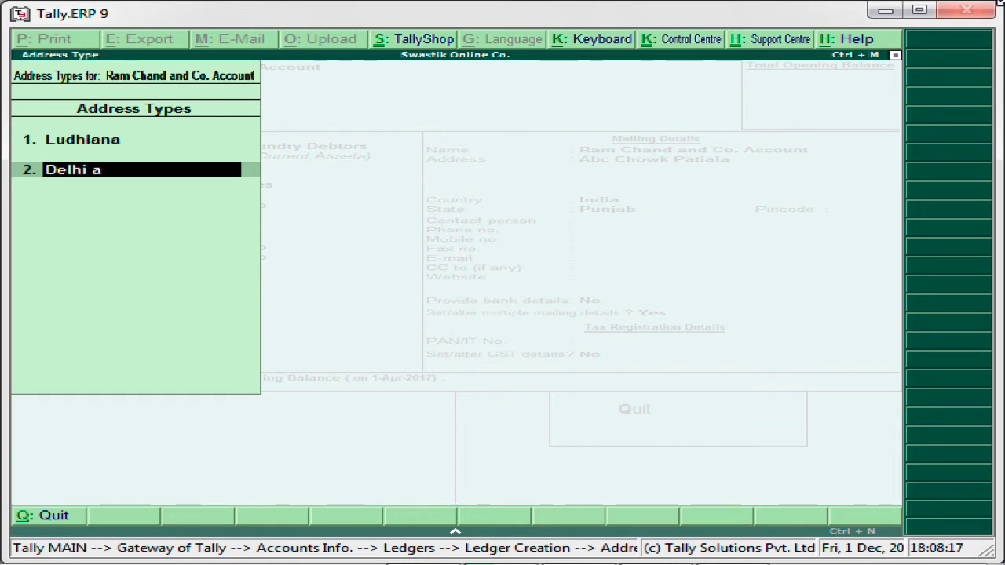
pyautogui.write('ess')
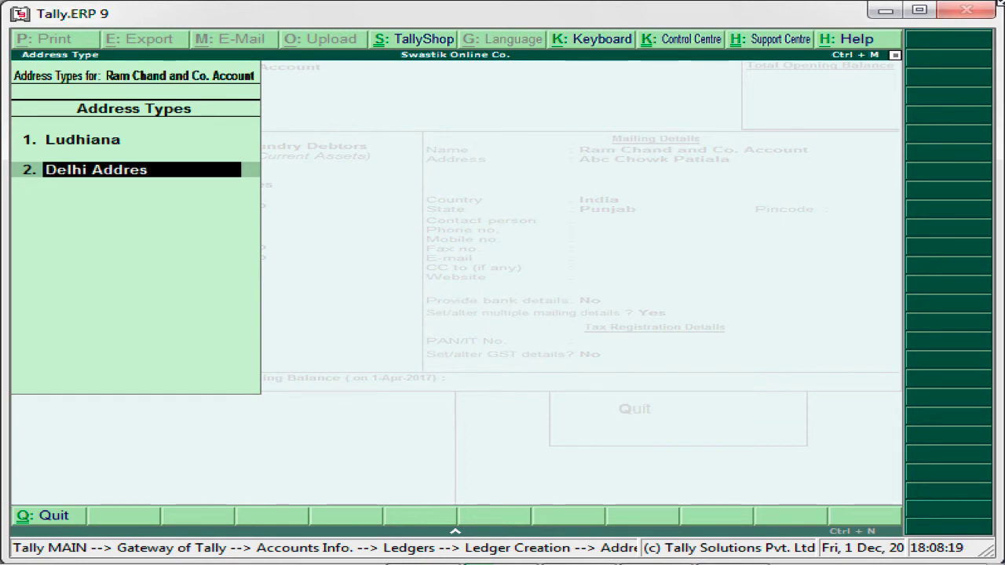
pyautogui.press('Return')
pyautogui.press('Return')
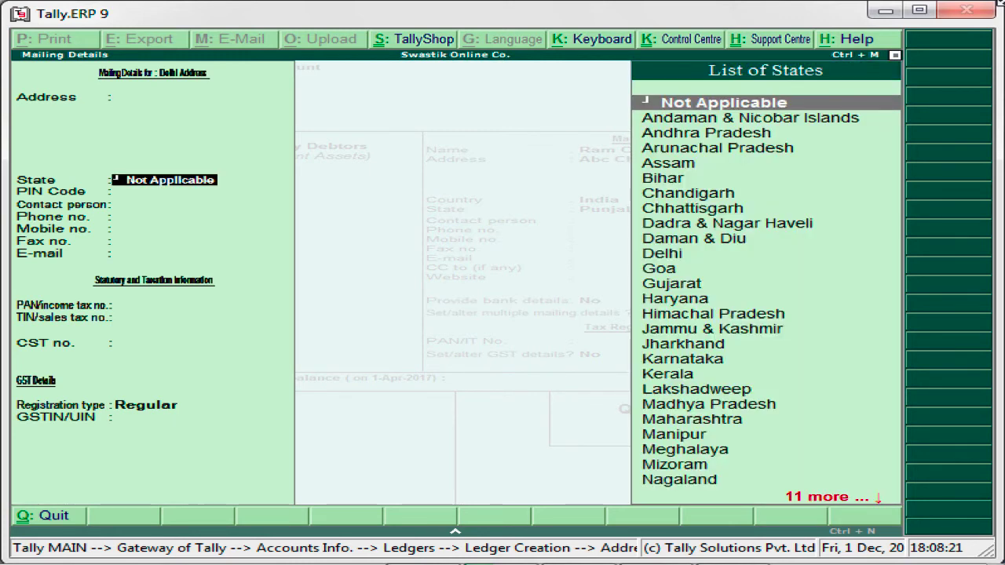
pyautogui.press('BackSpace')
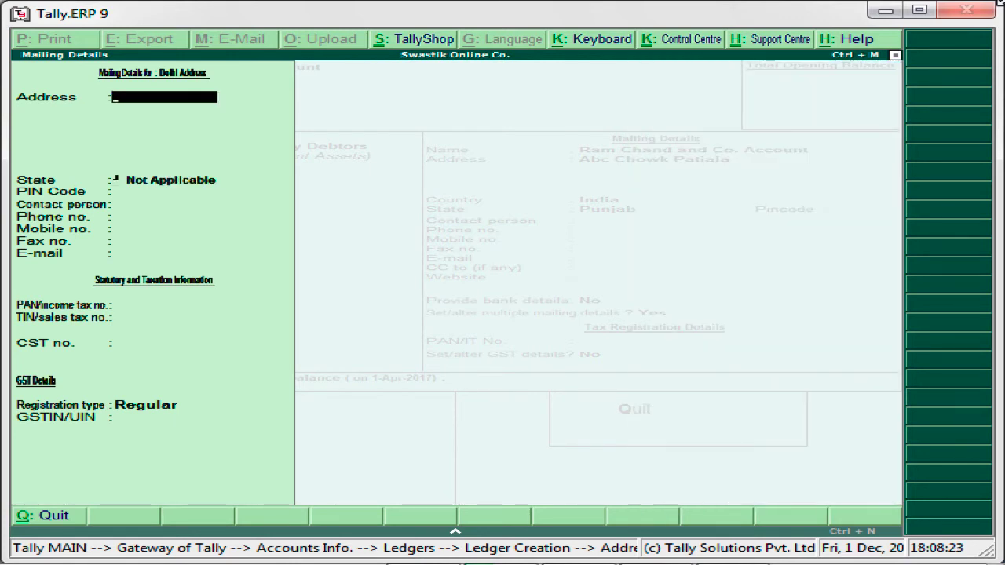
pyautogui.write('Chandi Chowk')
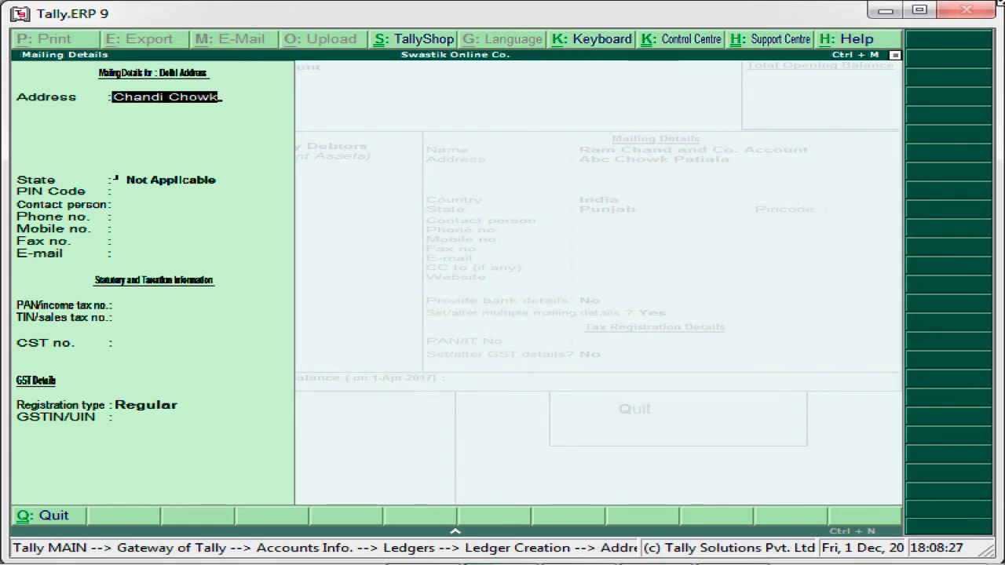
pyautogui.press('Return')
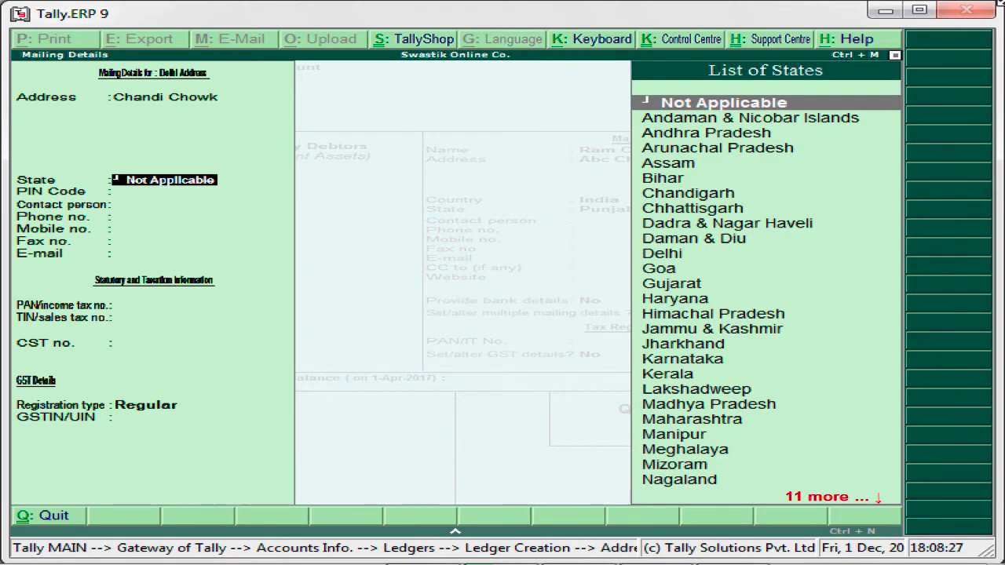
pyautogui.write('De')
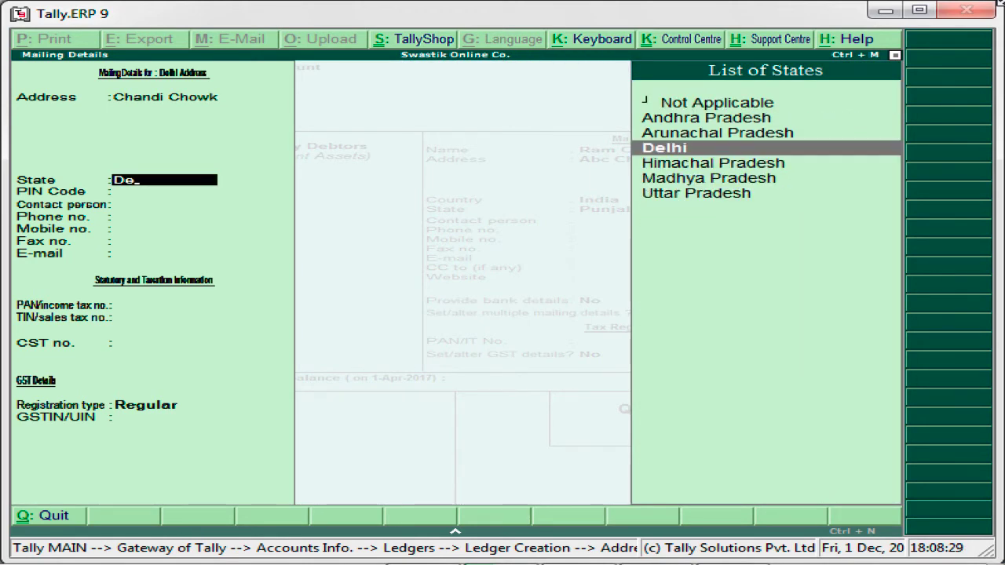
pyautogui.press('Return')
pyautogui.press('Return')
pyautogui.press('Return')
pyautogui.press('Return')
pyautogui.press('Return')
pyautogui.press('Return')
pyautogui.press('Return')
pyautogui.press('Return')
pyautogui.press('Return')
pyautogui.press('Return')
pyautogui.press('Return')
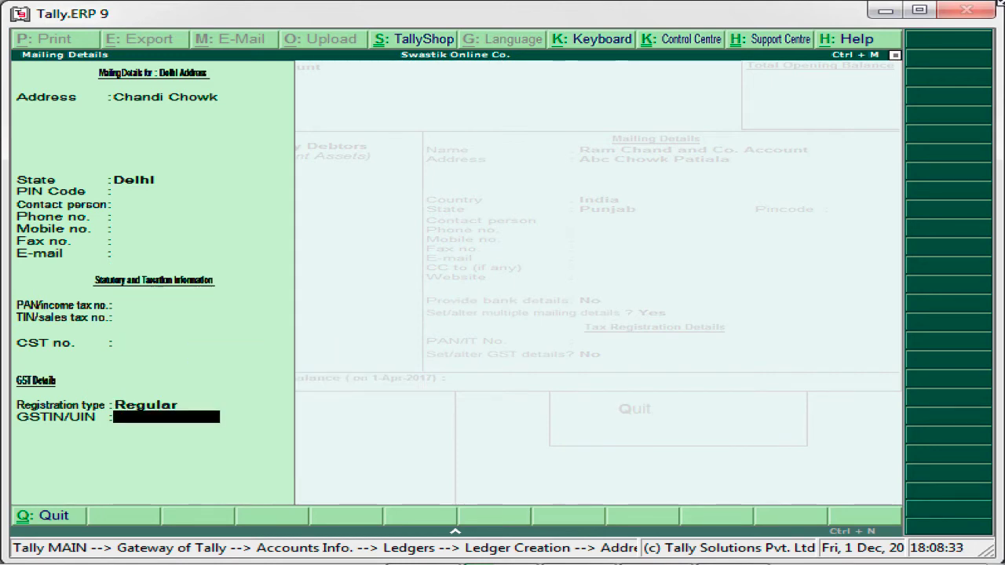
pyautogui.press('Return')
pyautogui.press('Return')
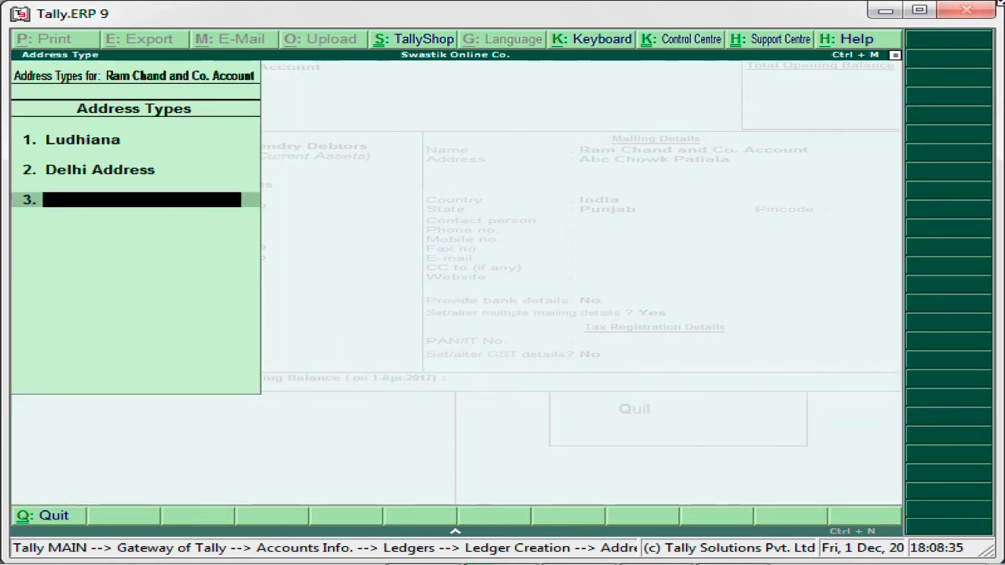
pyautogui.press('Return')
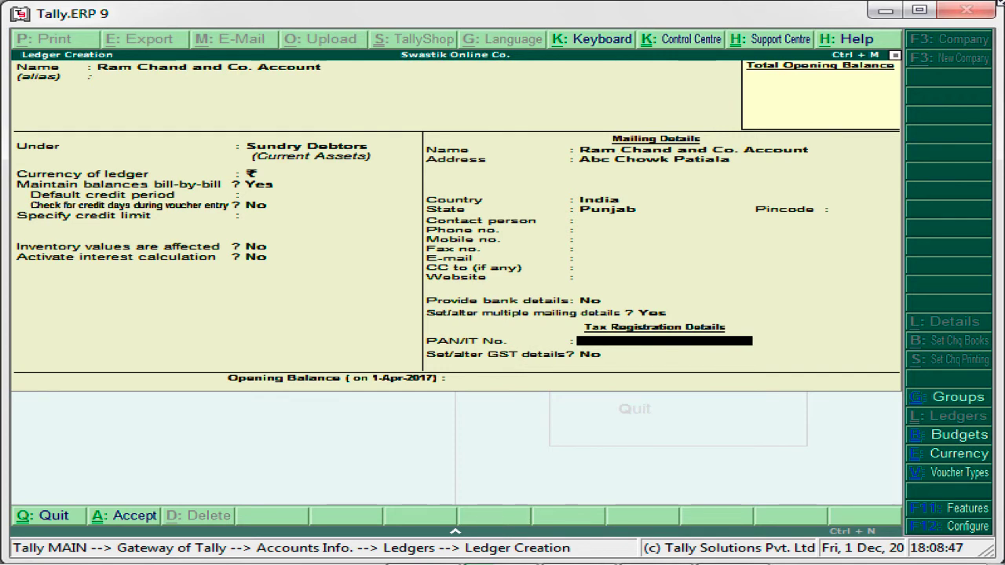
# Step: Enable GST details with Regular registration and no GSTIN/UIN, then save the ledger
pyautogui.press('Return')
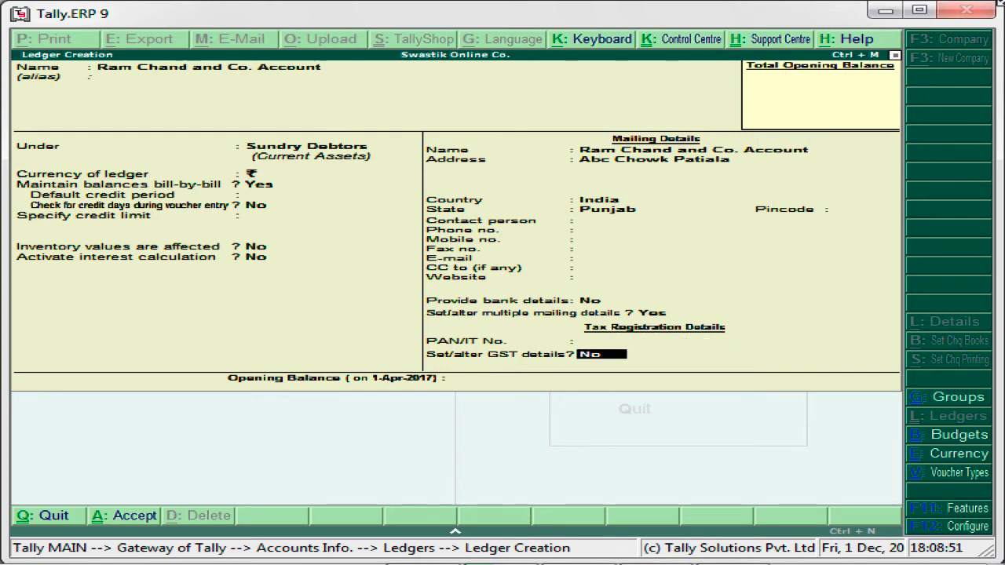
pyautogui.press('y')
pyautogui.press('Return')
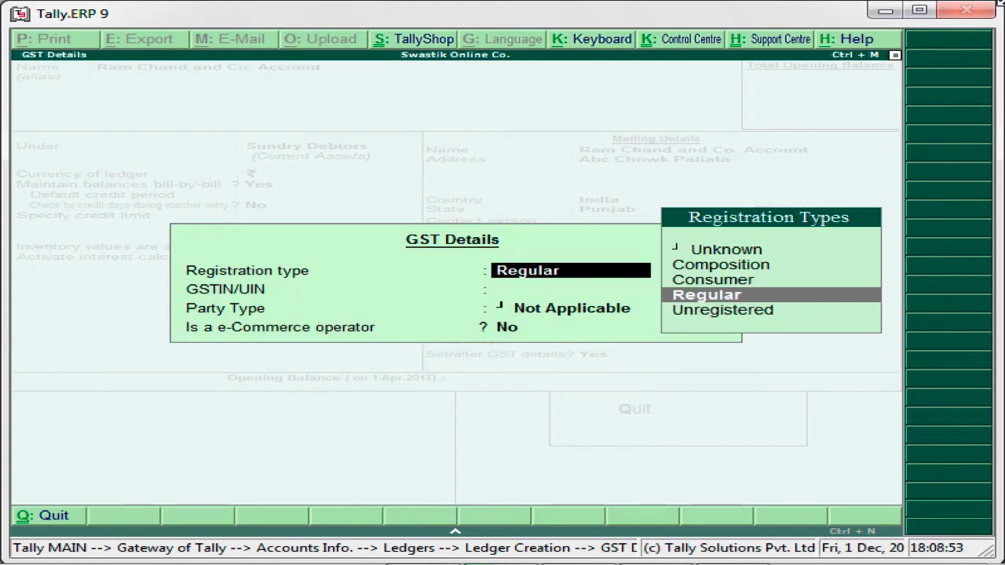
pyautogui.press('Return')
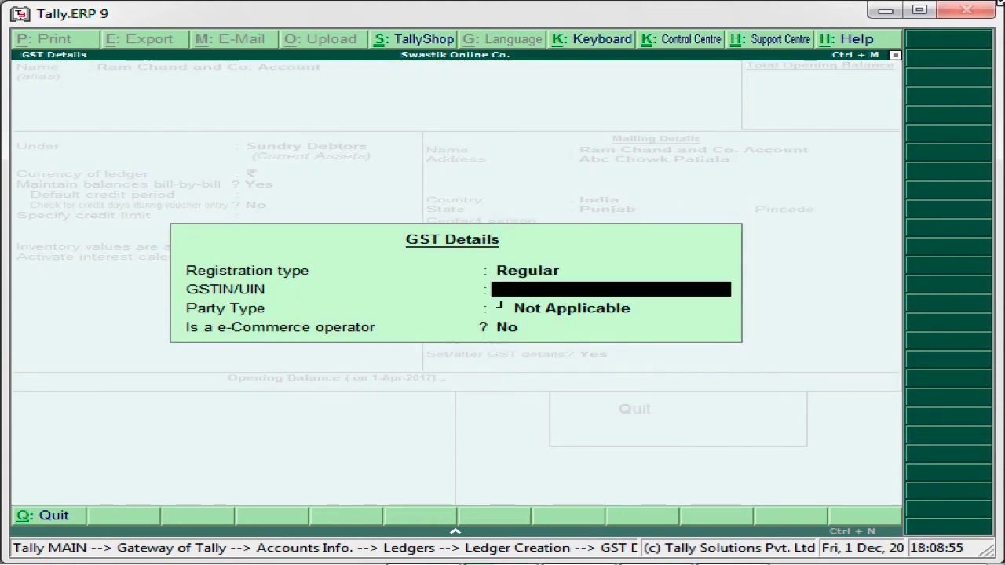
pyautogui.press('Return')
pyautogui.press('Return')
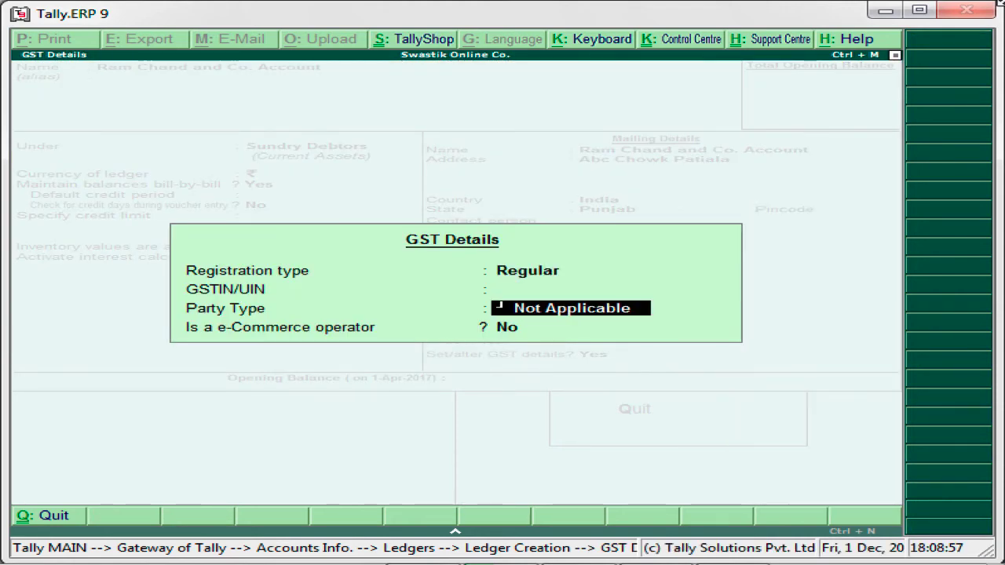
pyautogui.press('Return')
pyautogui.press('Return')
pyautogui.press('Return')
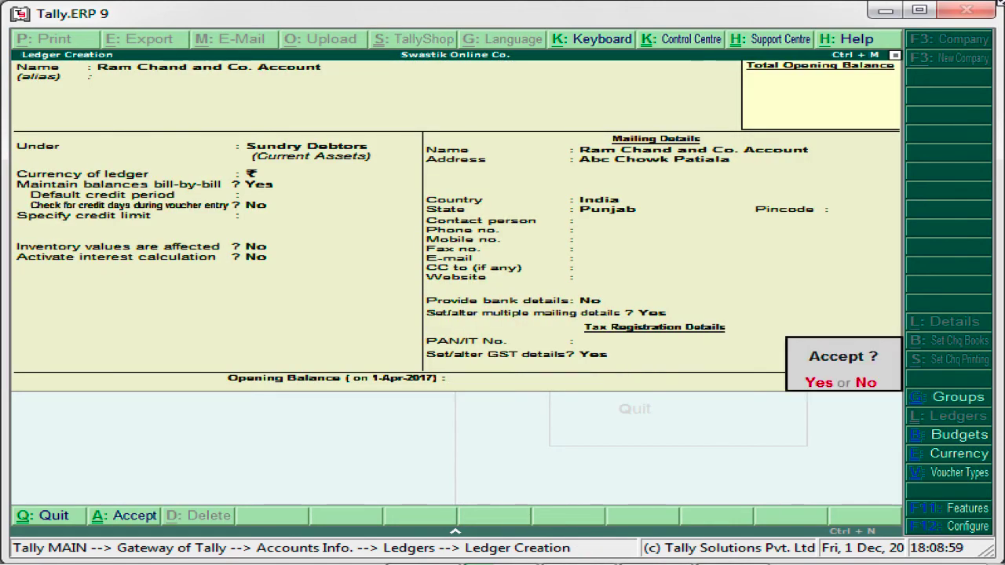
pyautogui.press('Return')
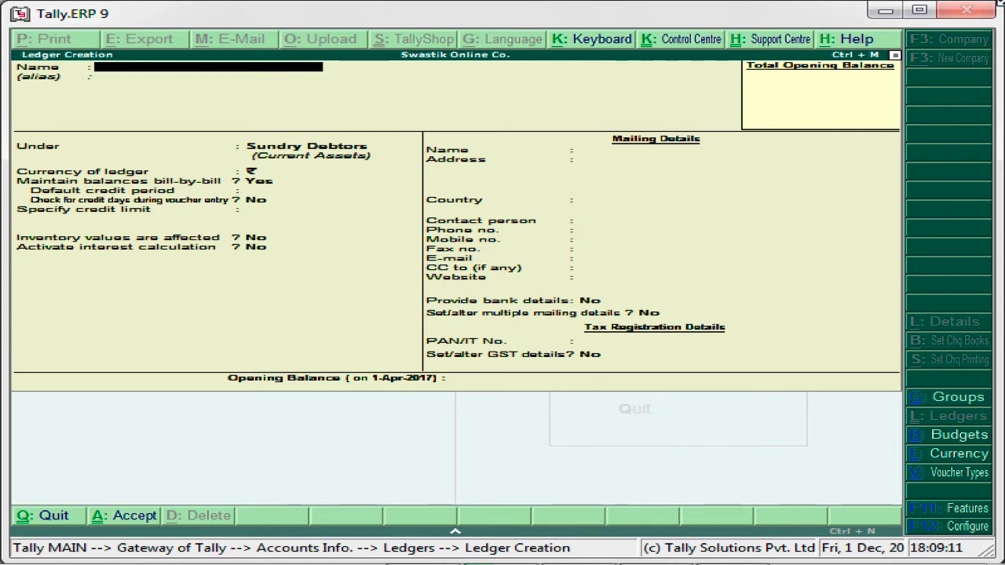
# Step: Quit ledger creation and go from the Gateway of Tally to Accounting Vouchers
pyautogui.press('Escape')
pyautogui.press('y')
pyautogui.press('Escape')
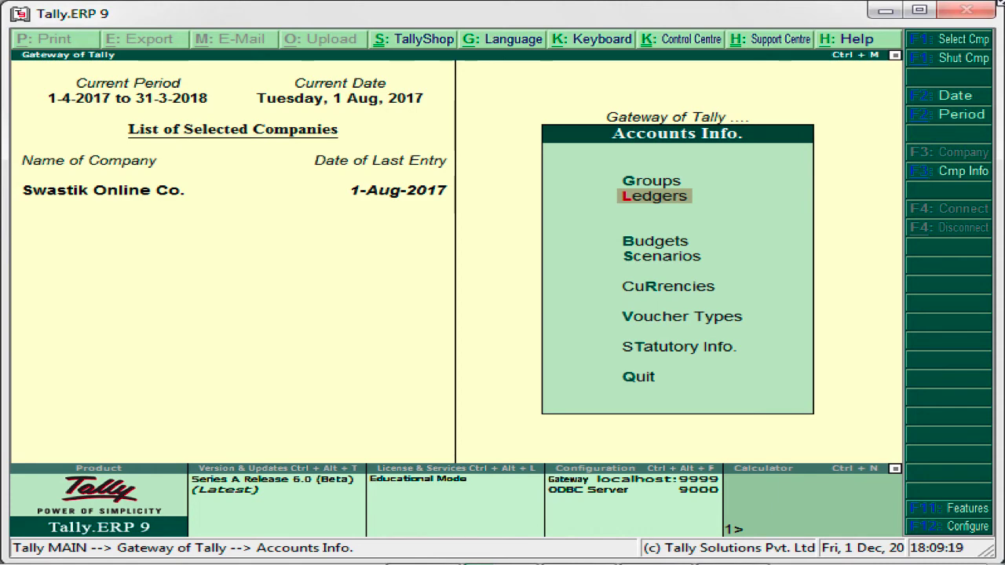
pyautogui.press('Escape')
pyautogui.press('Down')
pyautogui.press('Down')
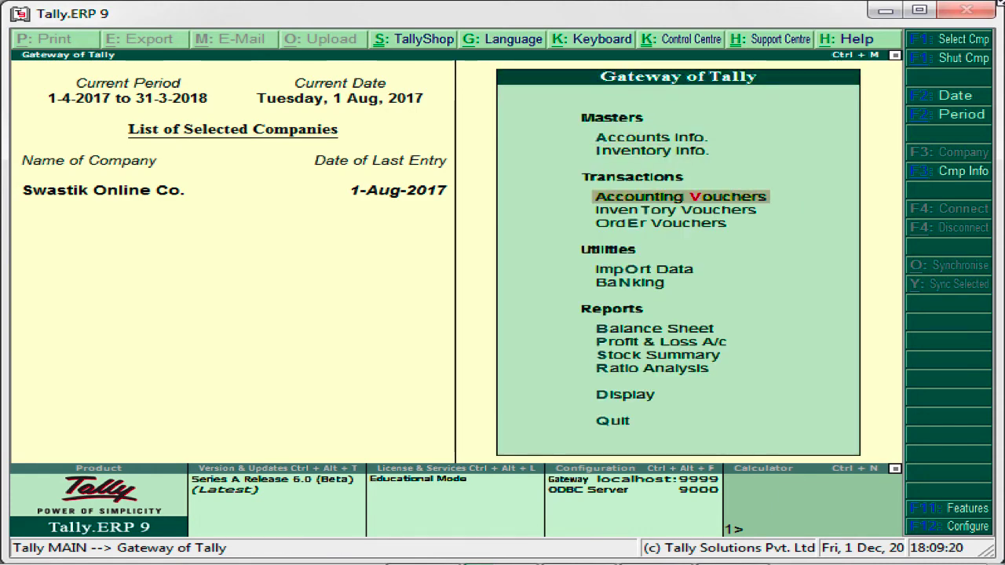
pyautogui.press('Return')
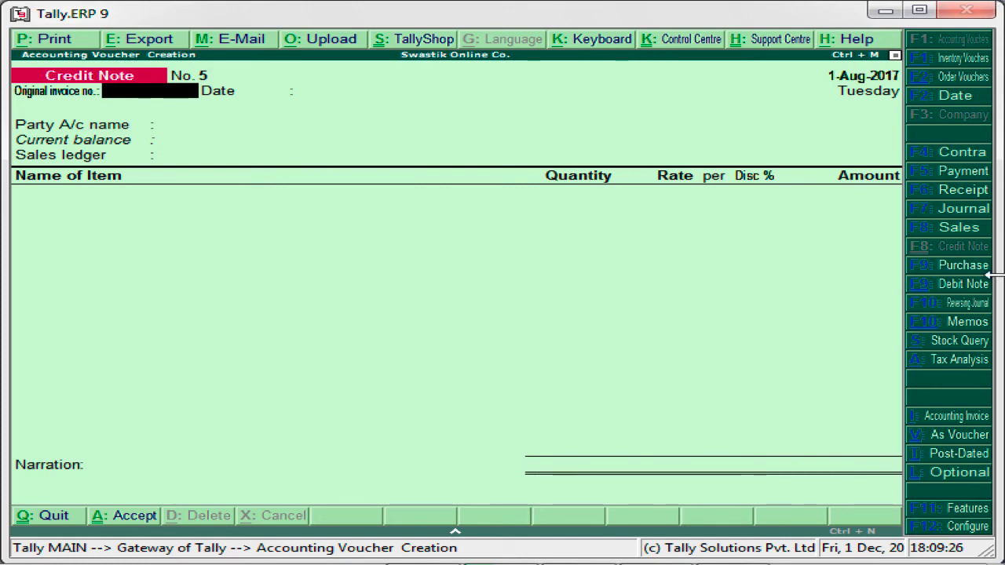
# Step: Start Sales voucher No. 28 with Ram Chand and Co. Account as the party
pyautogui.click(976, 235)
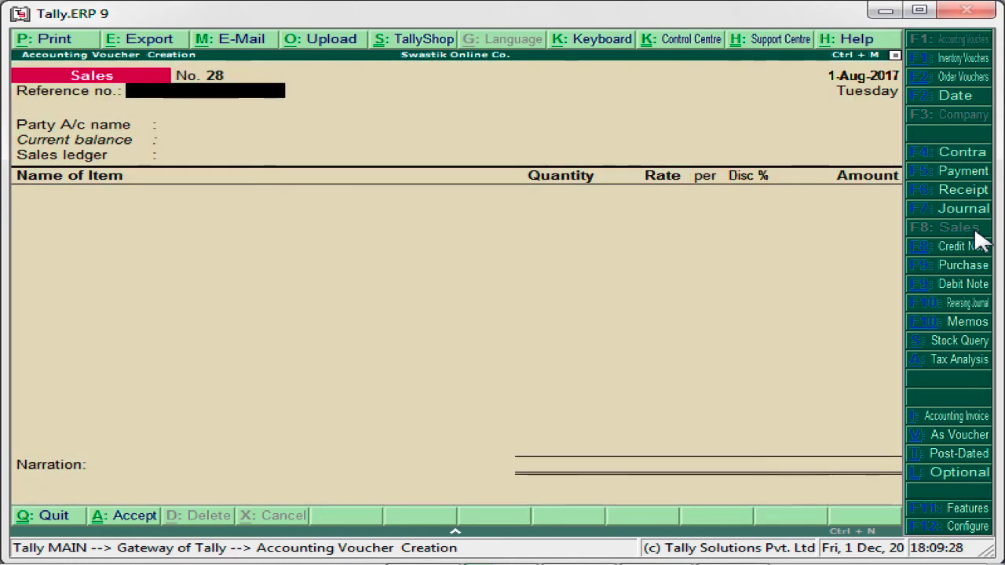
pyautogui.press('Return')
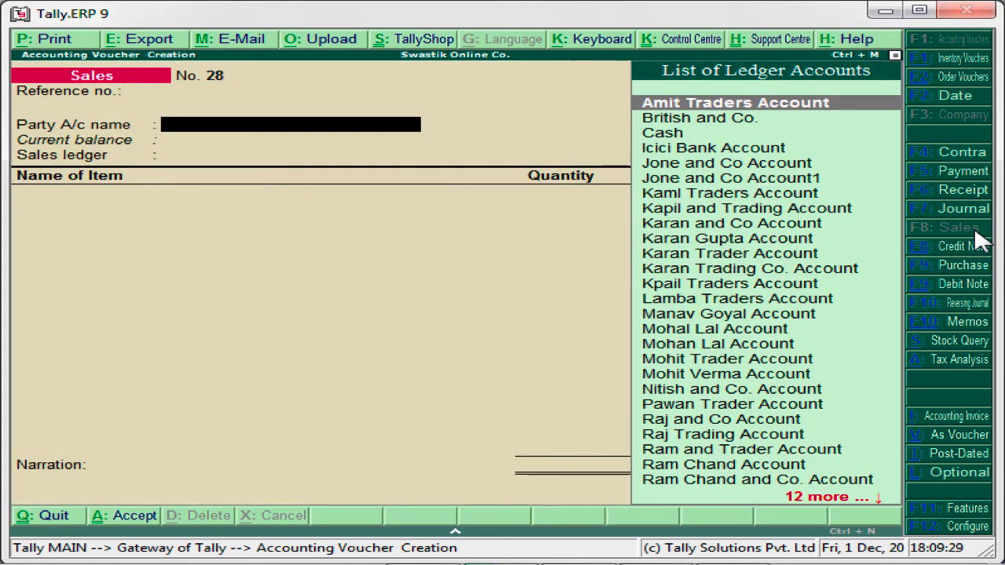
pyautogui.write('Ram')
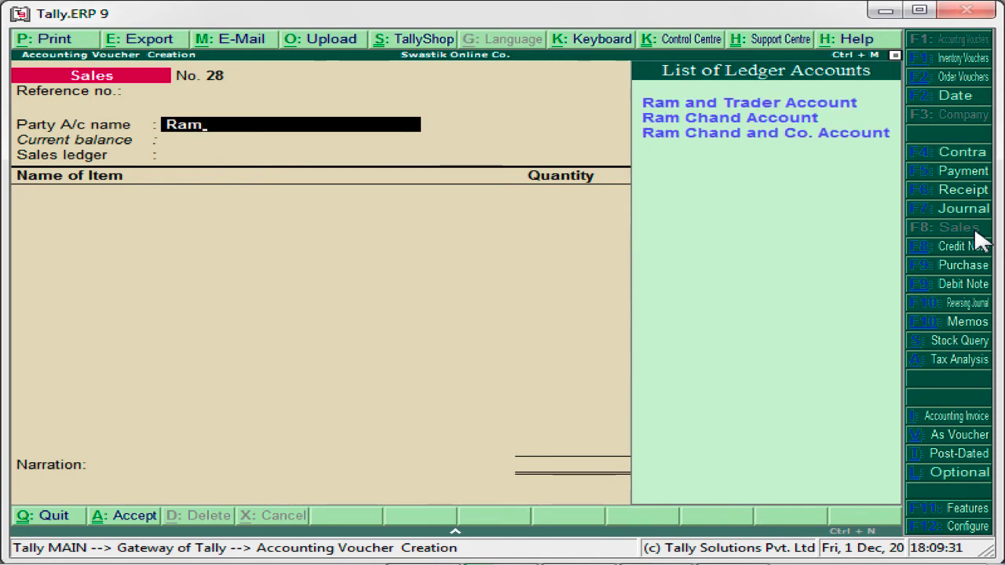
pyautogui.press('Down')
pyautogui.press('Down')
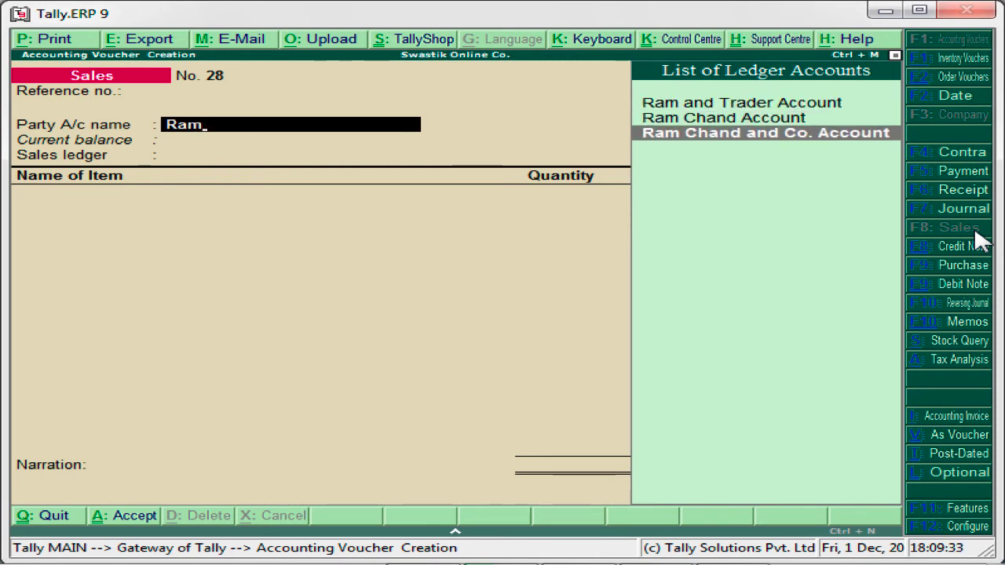
pyautogui.press('Return')
pyautogui.press('Return')
pyautogui.press('Return')
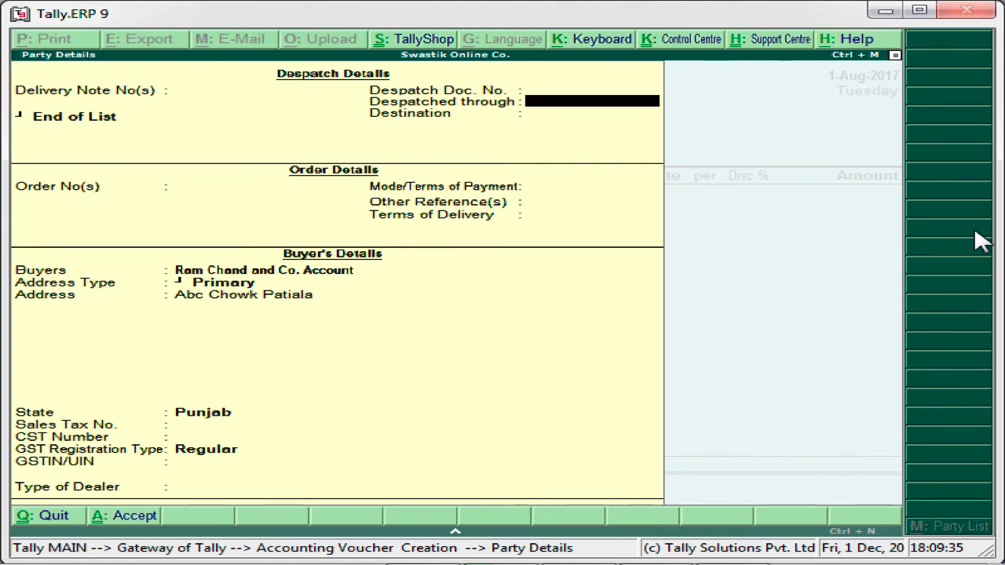
pyautogui.press('Return')
pyautogui.press('Return')
pyautogui.press('Return')
pyautogui.press('Return')
# Step: Choose Ludhiana as the buyer's address type (Golgapa Chowk, Ludhiana, Punjab) in Party Details
pyautogui.press('Return')
pyautogui.press('Return')
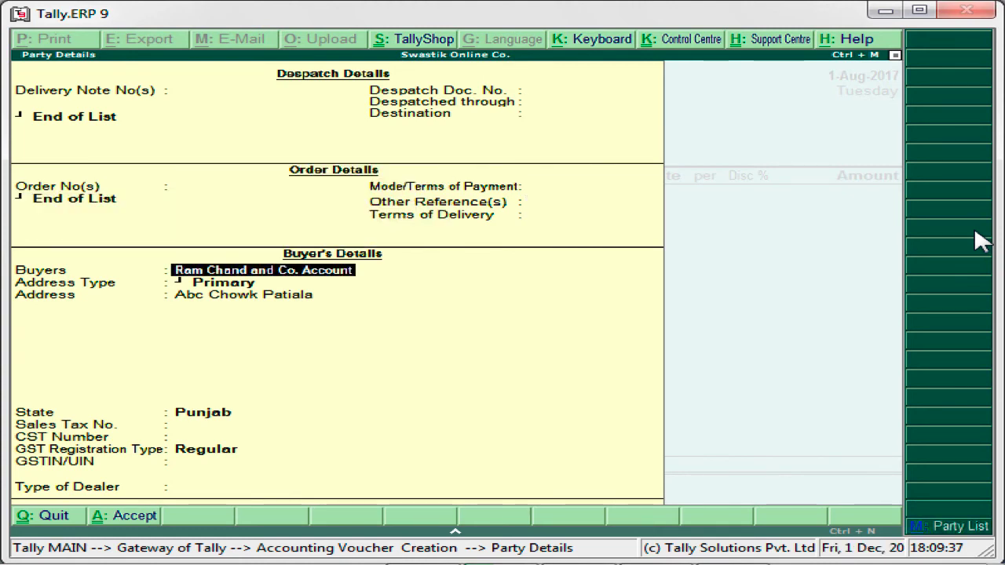
pyautogui.press('Return')
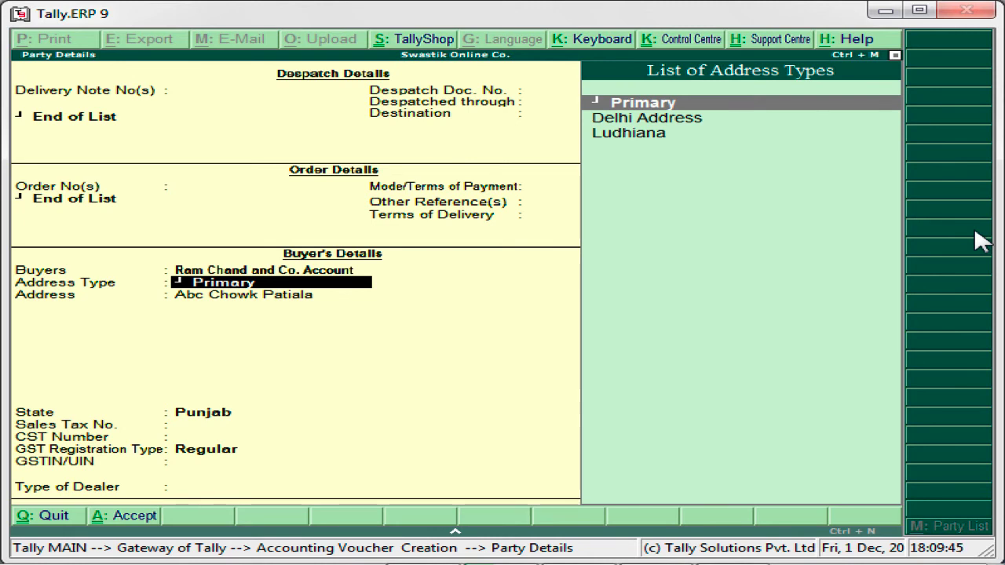
pyautogui.press('Return')
pyautogui.press('BackSpace')
pyautogui.press('Down')
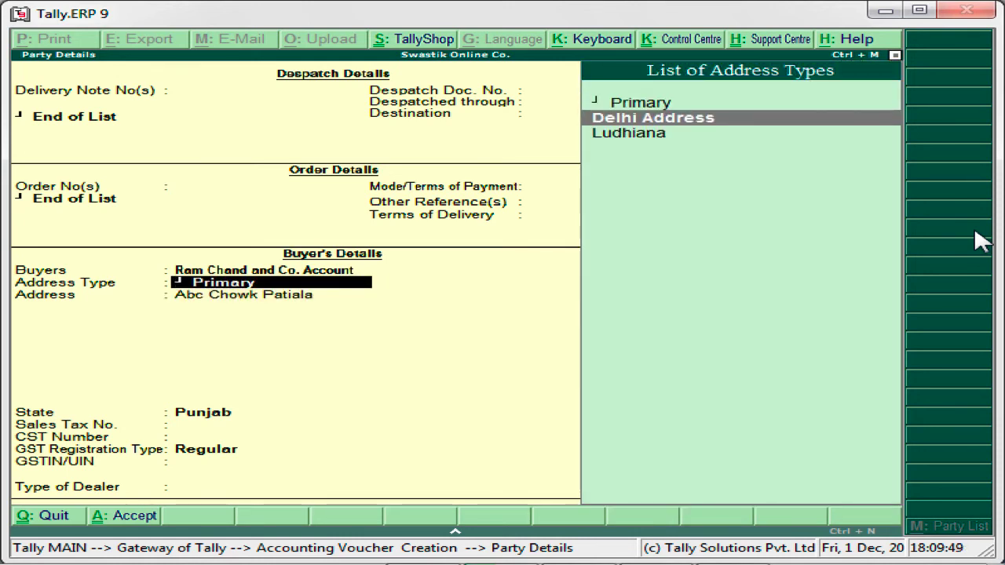
pyautogui.press('Return')
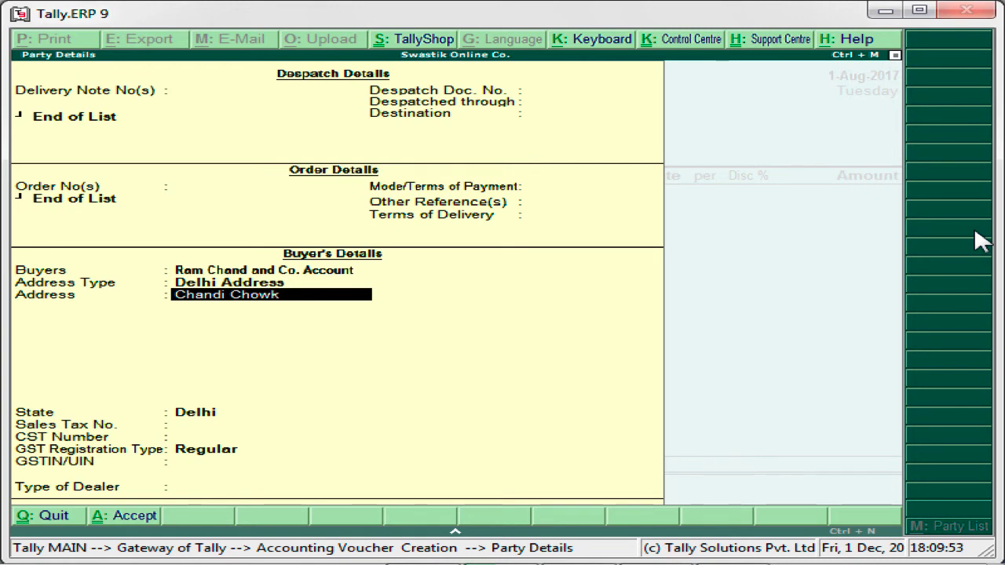
pyautogui.hotkey('shift', 'Tab')
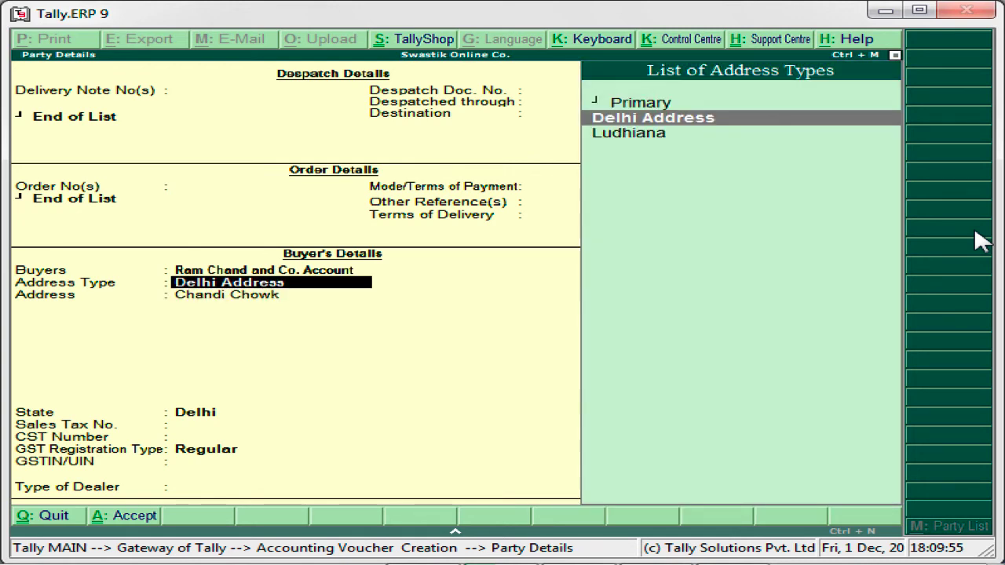
pyautogui.press('Down')
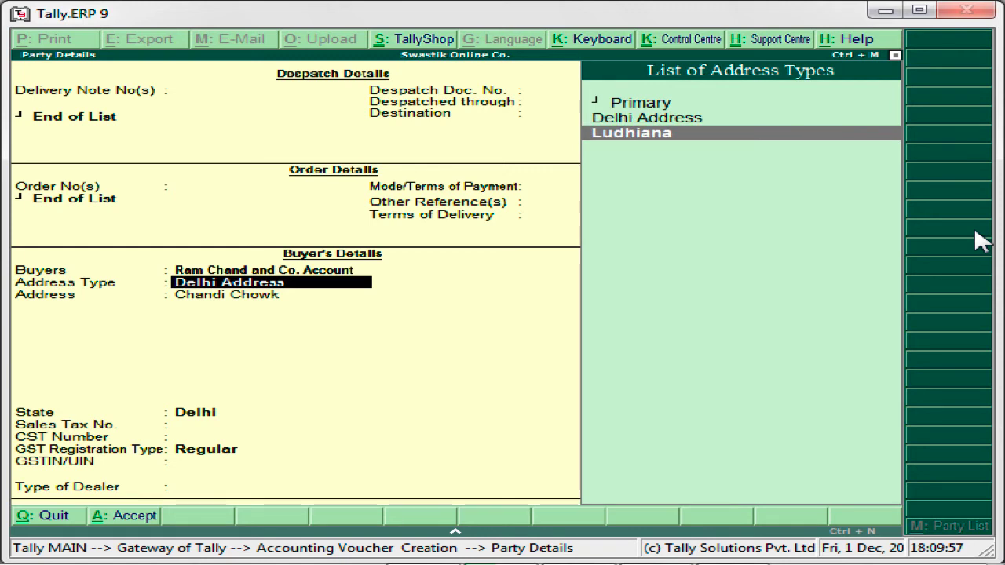
pyautogui.press('Return')
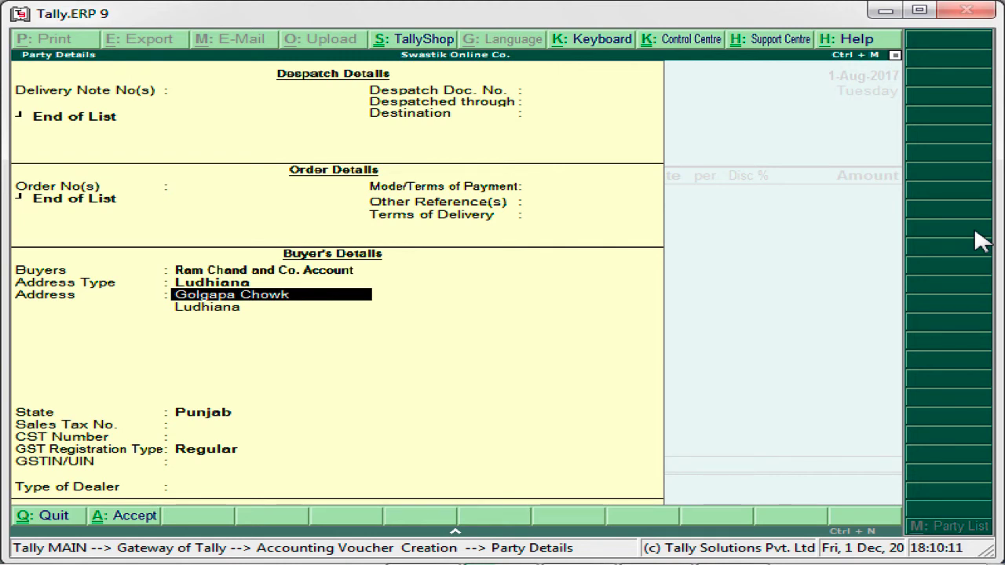
pyautogui.press('BackSpace')
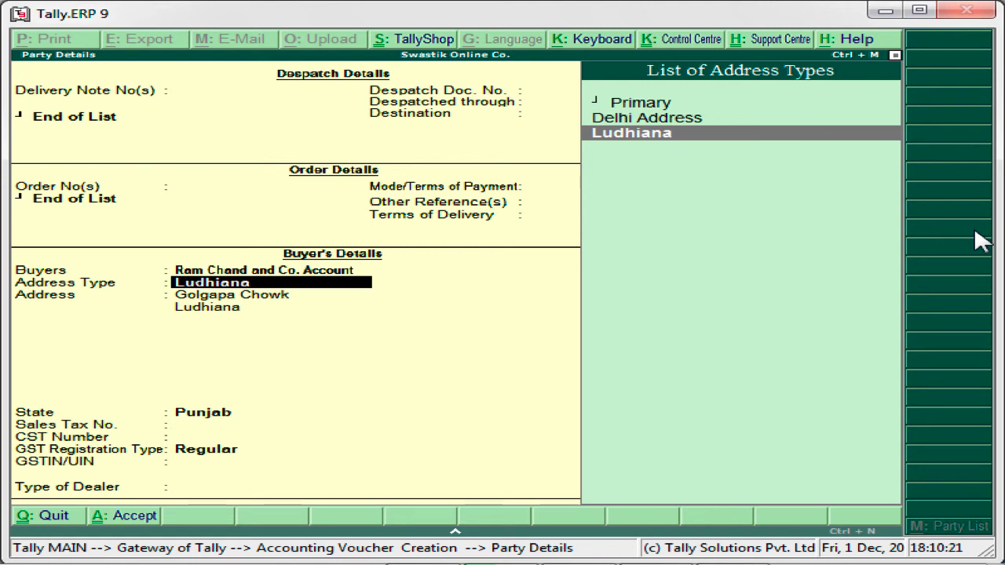
pyautogui.press('Up')
pyautogui.press('Up')
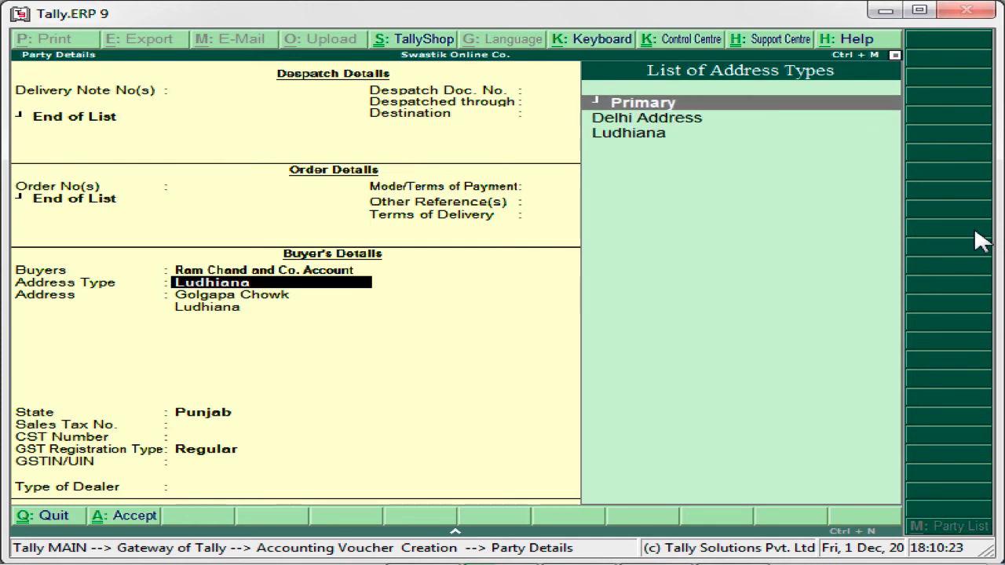
pyautogui.press('Down')
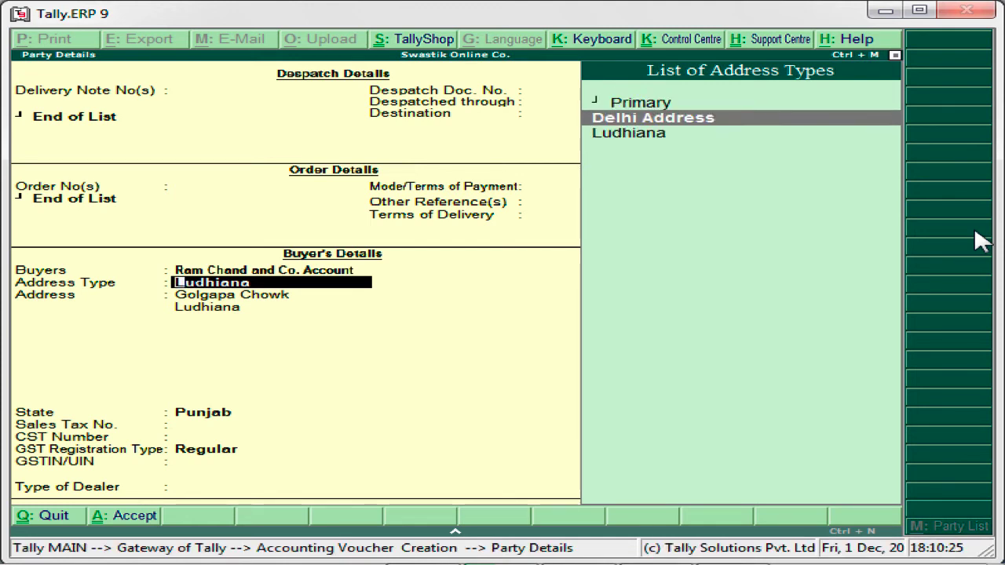
pyautogui.press('Down')
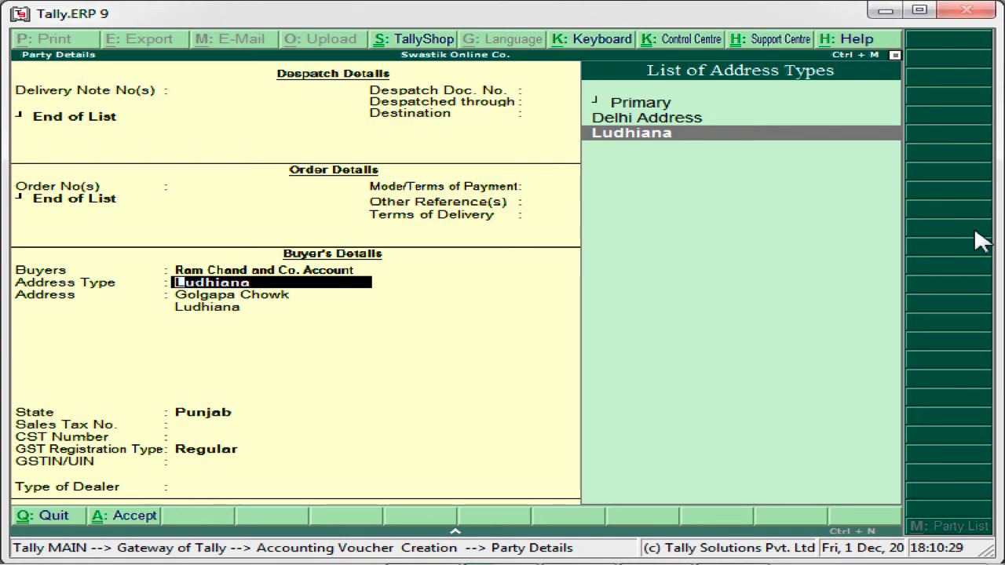
pyautogui.press('Return')
pyautogui.press('Return')
pyautogui.press('Return')
pyautogui.press('Return')
pyautogui.press('Return')
pyautogui.press('Return')
pyautogui.press('Return')
pyautogui.press('Return')
pyautogui.press('Return')
pyautogui.press('Return')
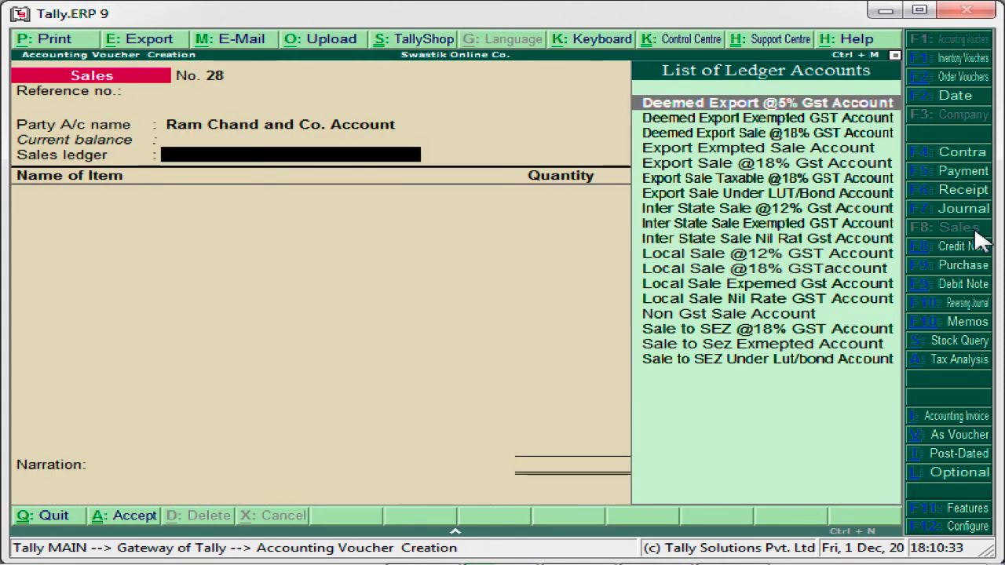
pyautogui.press('Down')
pyautogui.press('Down')
pyautogui.press('Down')
pyautogui.press('Down')
pyautogui.press('Down')
pyautogui.press('Down')
pyautogui.press('Down')
pyautogui.press('Down')
pyautogui.press('Down')
pyautogui.press('Down')
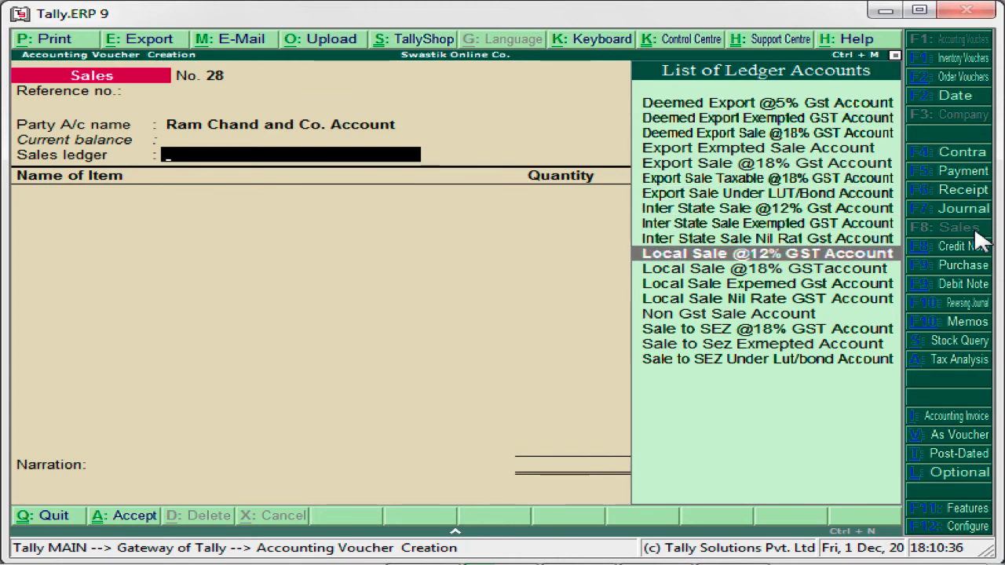
pyautogui.press('Return')
pyautogui.write('S')
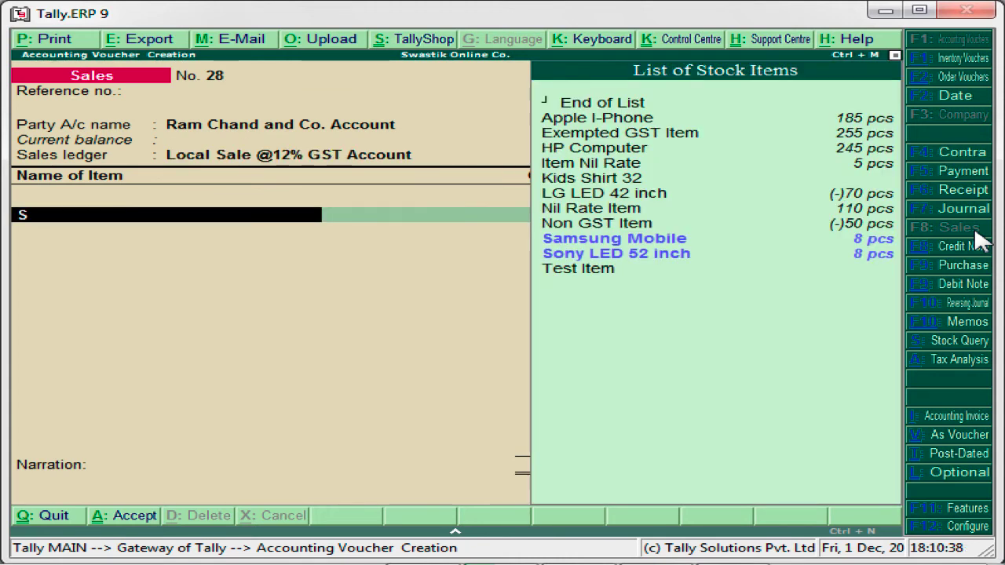
pyautogui.press('Return')
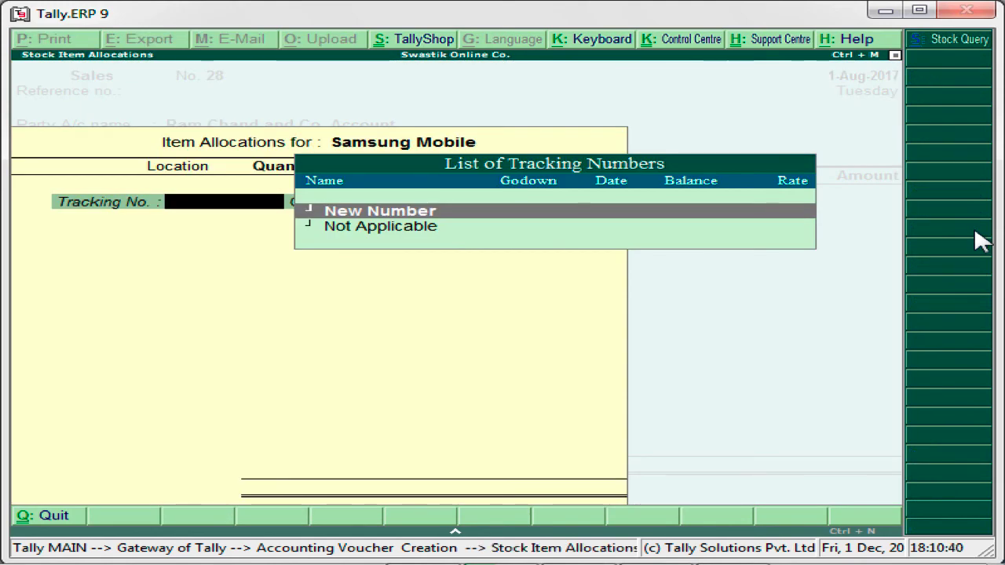
pyautogui.press('Down')
pyautogui.press('Return')
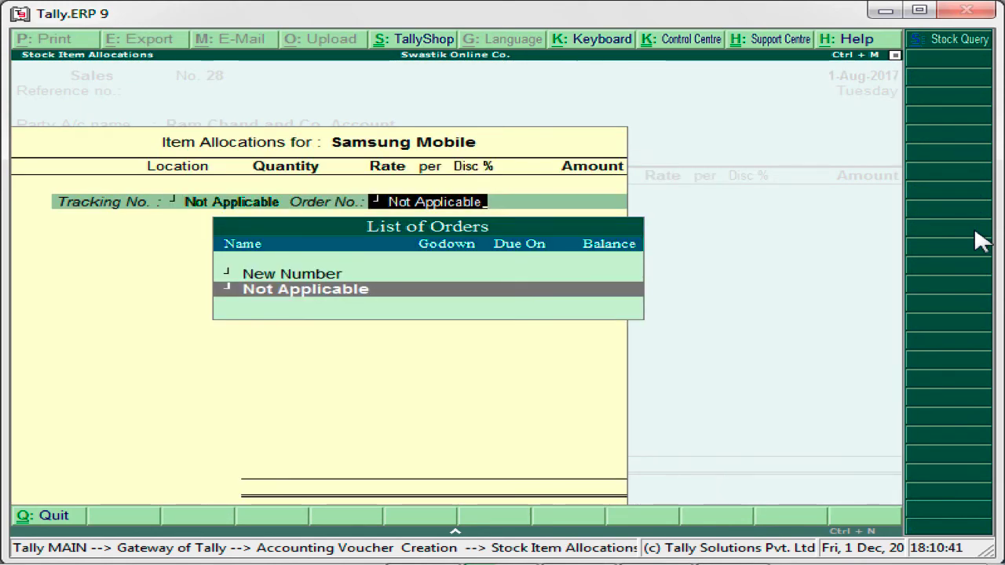
pyautogui.press('Return')
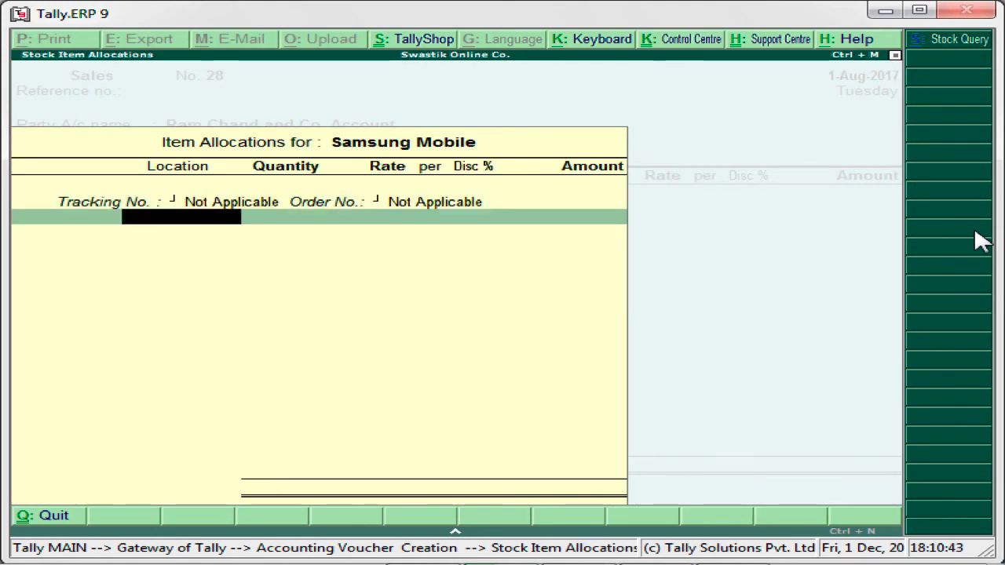
# Step: Allocate 2 pcs of Samsung Mobile from Main Location at a rate of 10,000
pyautogui.write('S')
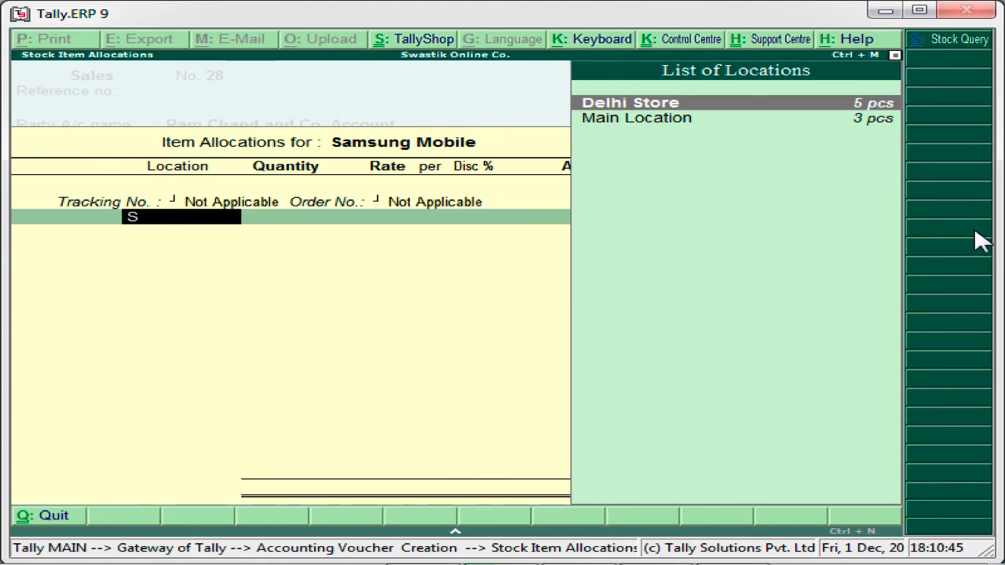
pyautogui.press('Down')
pyautogui.press('Return')
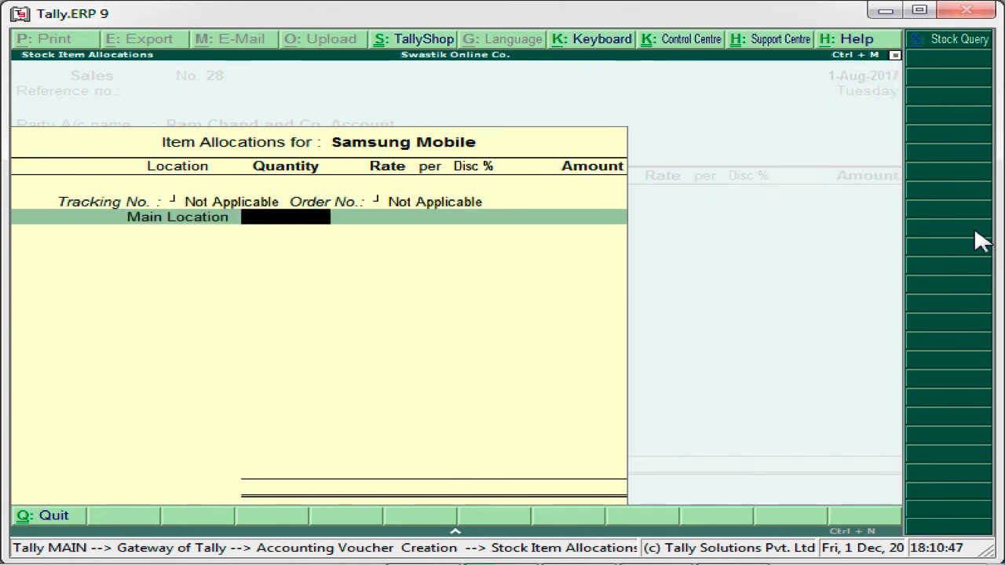
pyautogui.write('2')
pyautogui.press('Return')
pyautogui.press('Return')
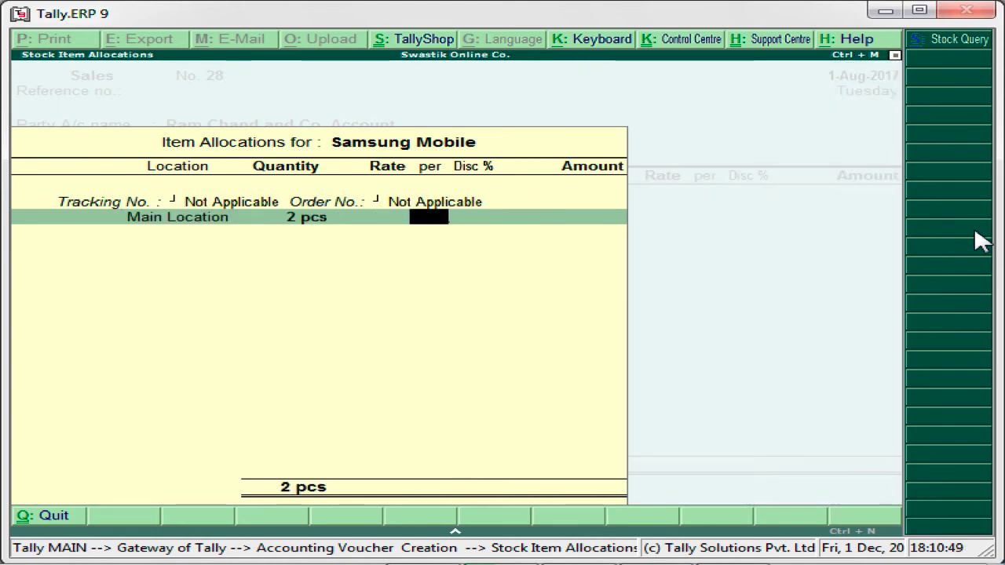
pyautogui.press('BackSpace')
pyautogui.write('10000')
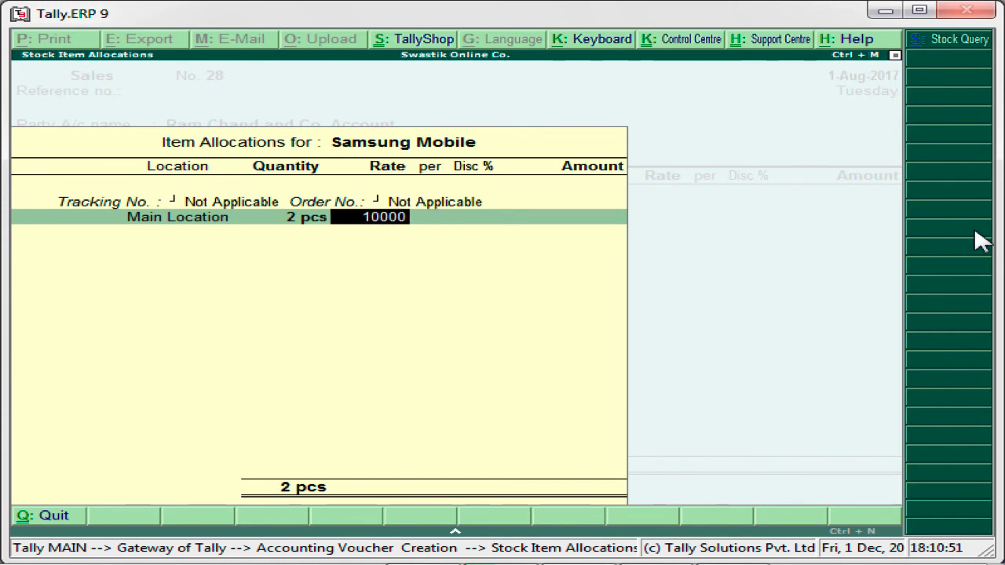
pyautogui.press('Return')
pyautogui.press('Return')
pyautogui.press('Return')
pyautogui.press('Return')
pyautogui.press('Return')
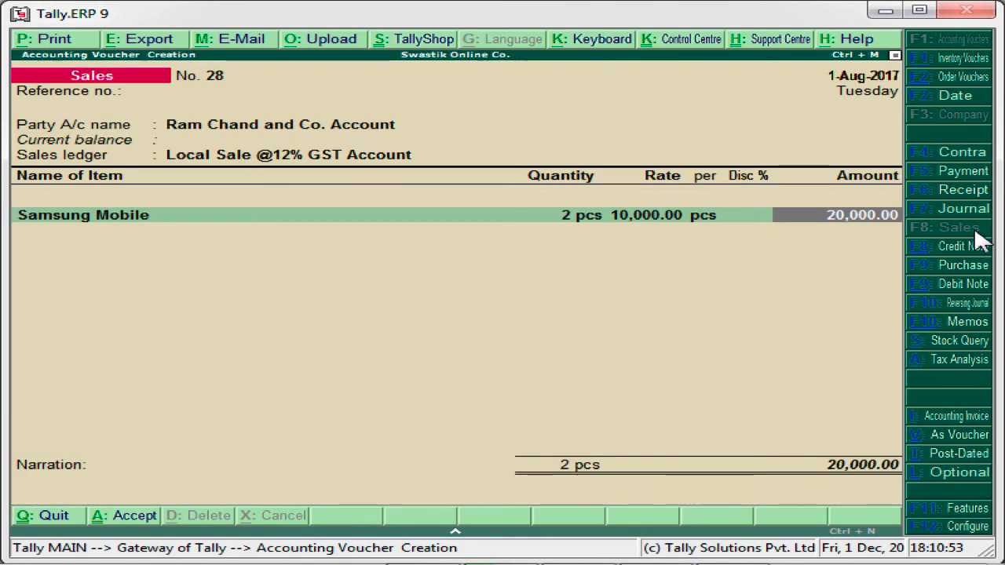
# Step: Add Output CGST @6% Account1 at 1,200.00
pyautogui.write('Ou')
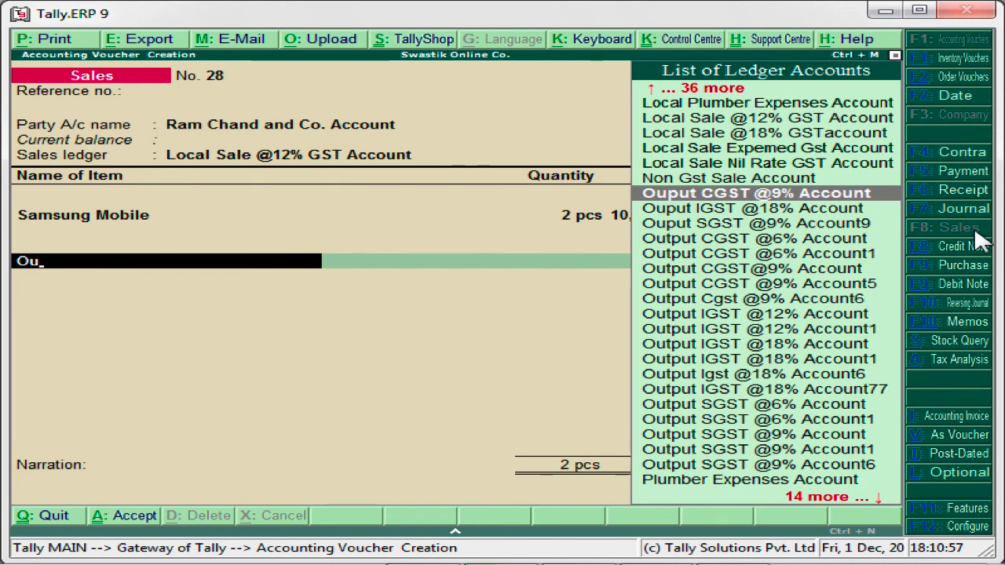
pyautogui.press('Down')
pyautogui.press('Down')
pyautogui.press('Down')
pyautogui.press('Down')
pyautogui.press('Return')
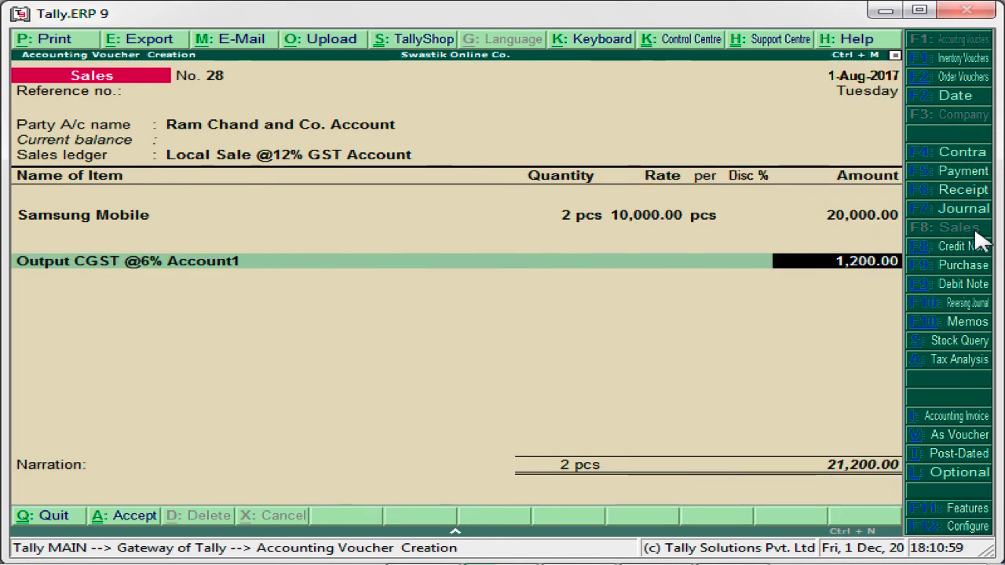
pyautogui.press('Return')
# Step: Add Output SGST @6% Account1 at 1,200.00 and save the 22,400.00 voucher
pyautogui.write('Ou')
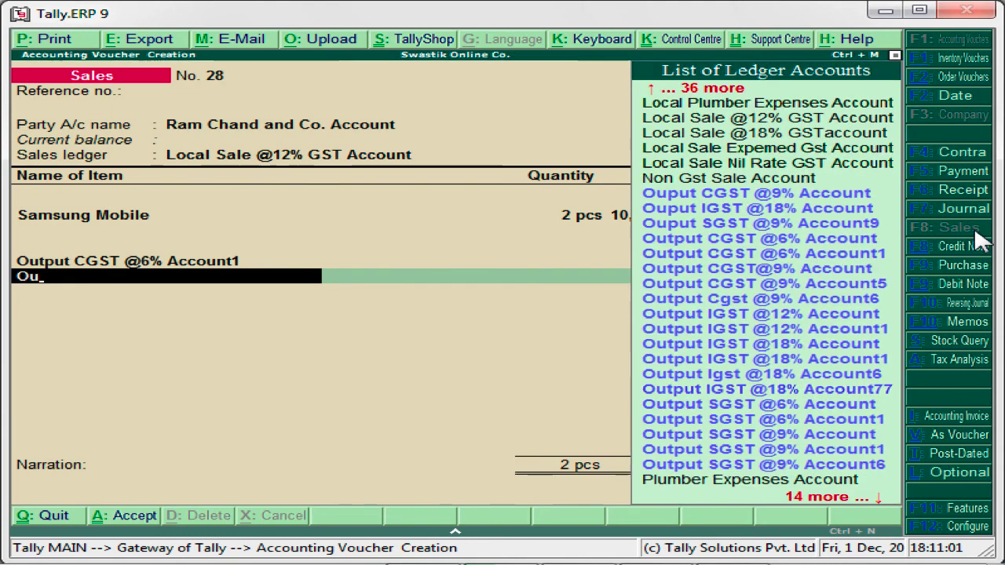
pyautogui.press('Down')
pyautogui.press('Down')
pyautogui.press('Down')
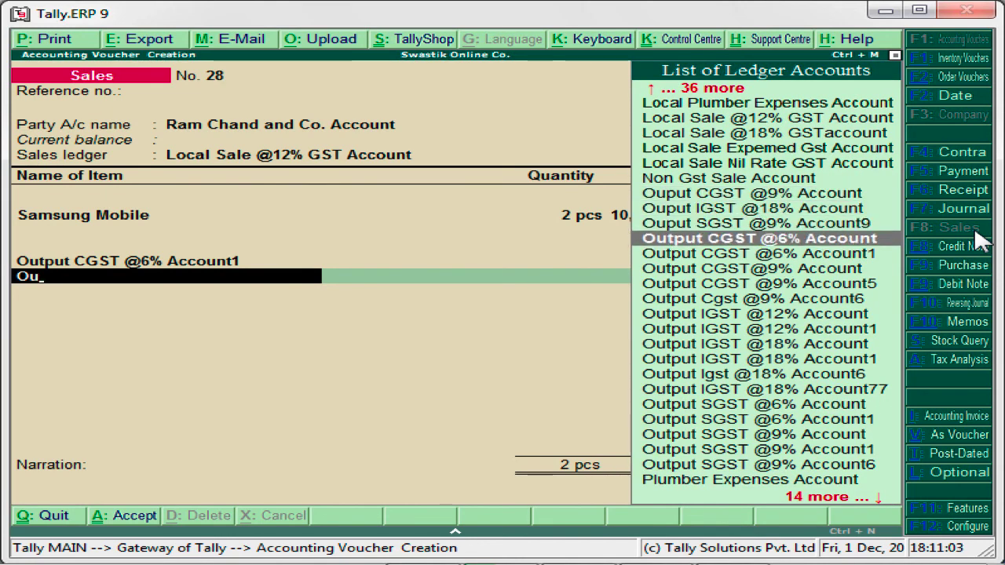
pyautogui.press('Down')
pyautogui.press('Down')
pyautogui.press('Down')
pyautogui.press('Down')
pyautogui.press('Down')
pyautogui.press('Down')
pyautogui.press('Down')
pyautogui.press('Down')
pyautogui.press('Down')
pyautogui.press('Down')
pyautogui.press('Down')
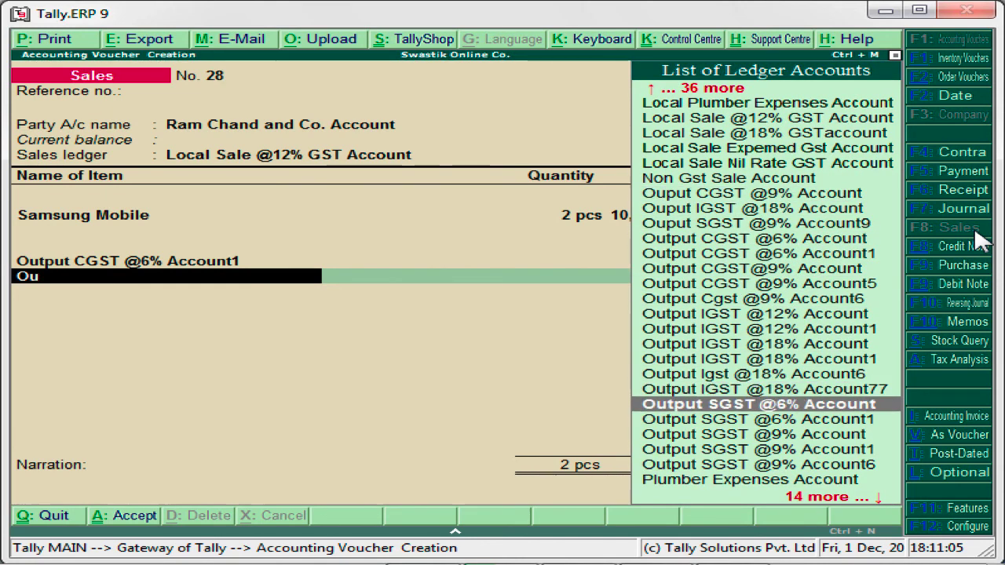
pyautogui.press('Down')
pyautogui.press('Return')
pyautogui.press('Return')
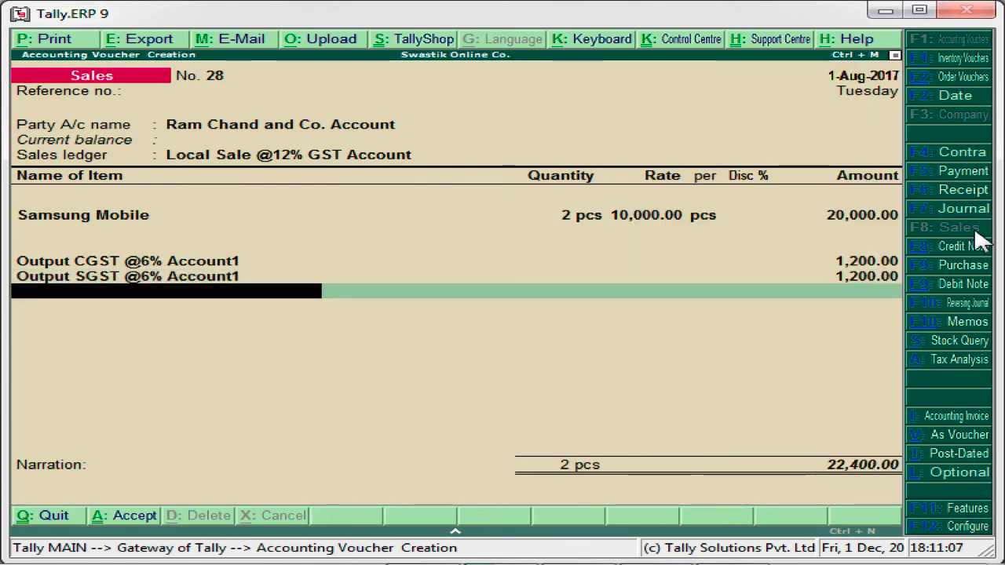
pyautogui.press('Return')
pyautogui.press('Return')
pyautogui.press('Return')
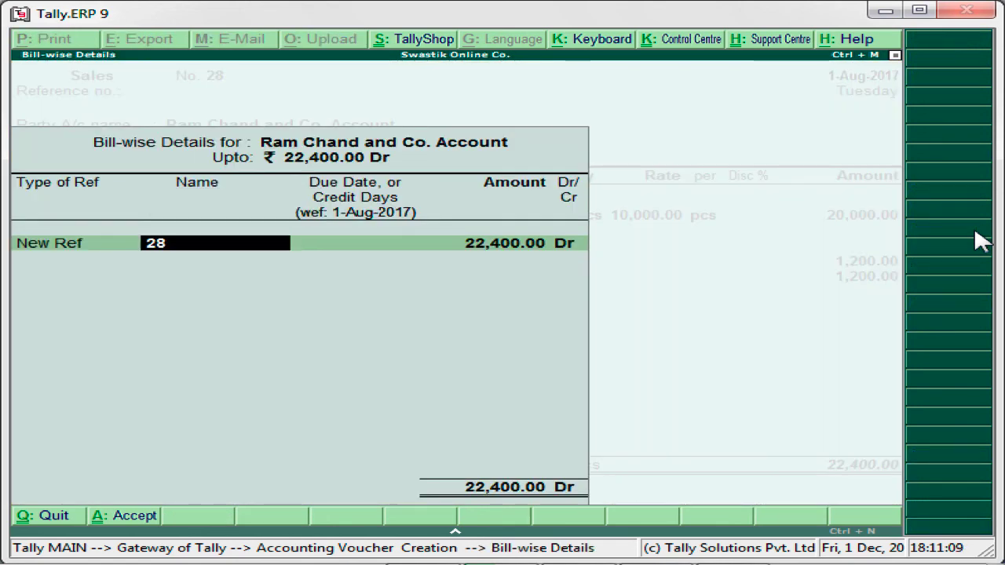
pyautogui.press('Return')
pyautogui.press('Return')
pyautogui.press('Return')
pyautogui.press('Return')
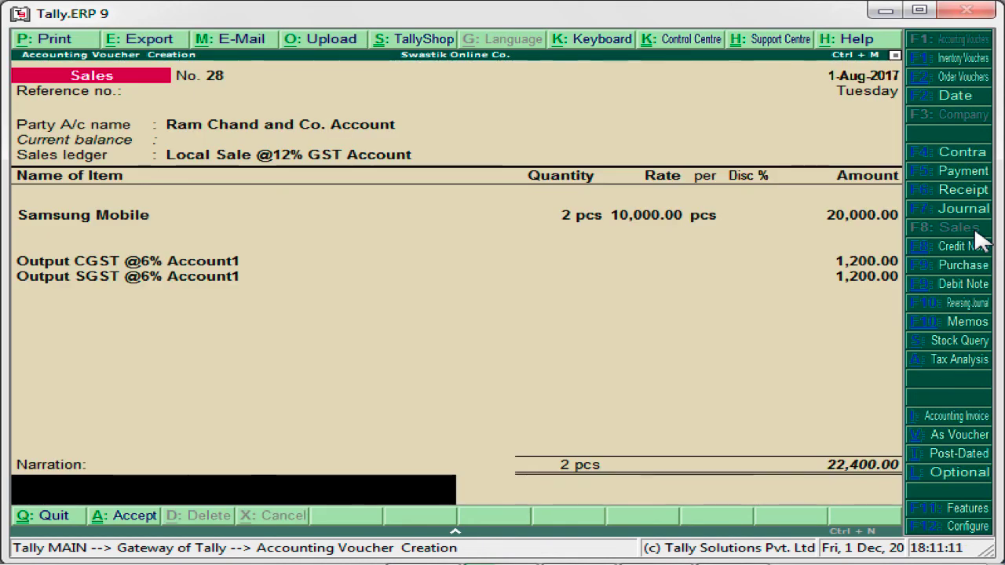
pyautogui.hotkey('alt', 'p')
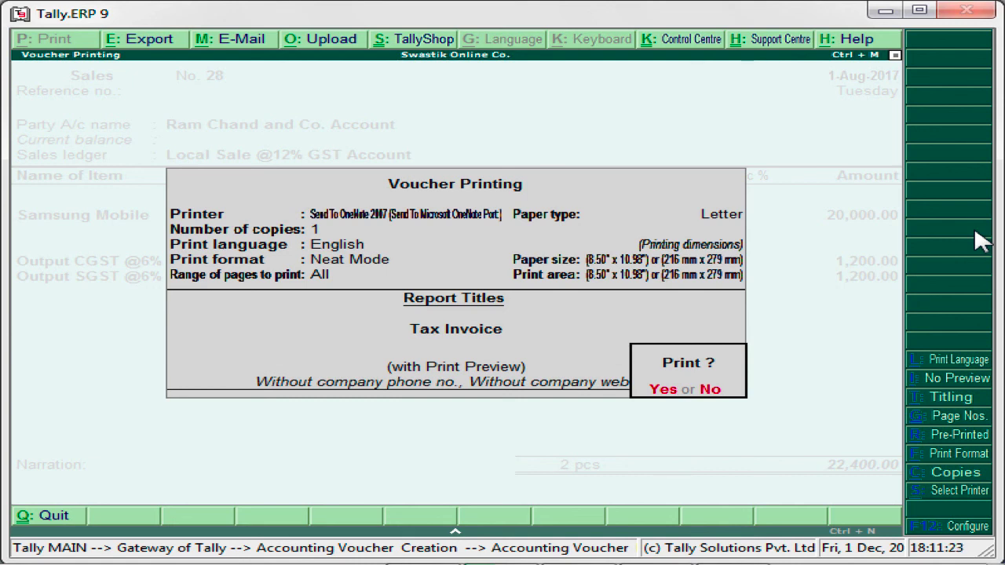
# Step: In Report Titles, set the Tax Invoice's company address to print as Delhi Address
pyautogui.click(936, 398)
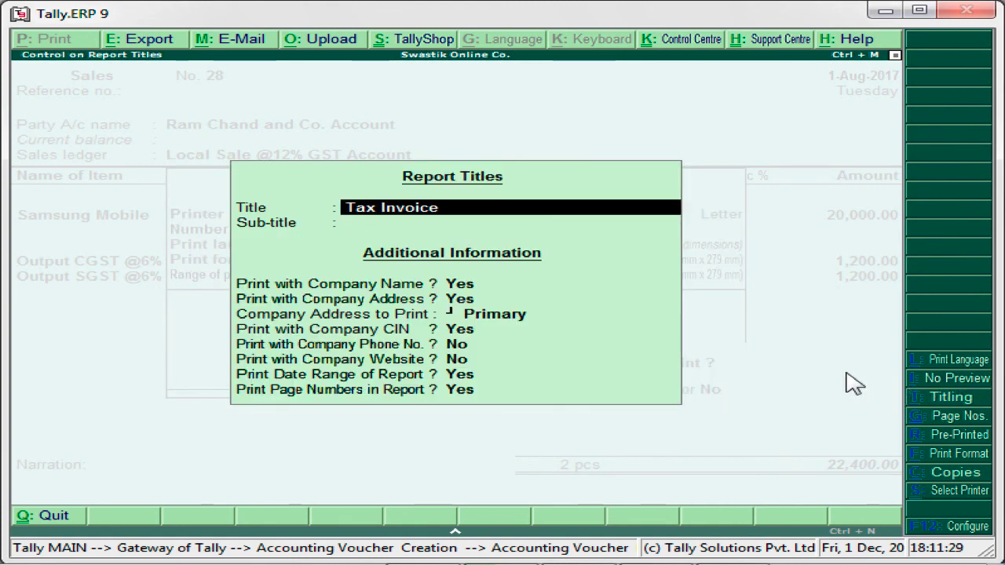
pyautogui.press('BackSpace')
pyautogui.press('Escape')
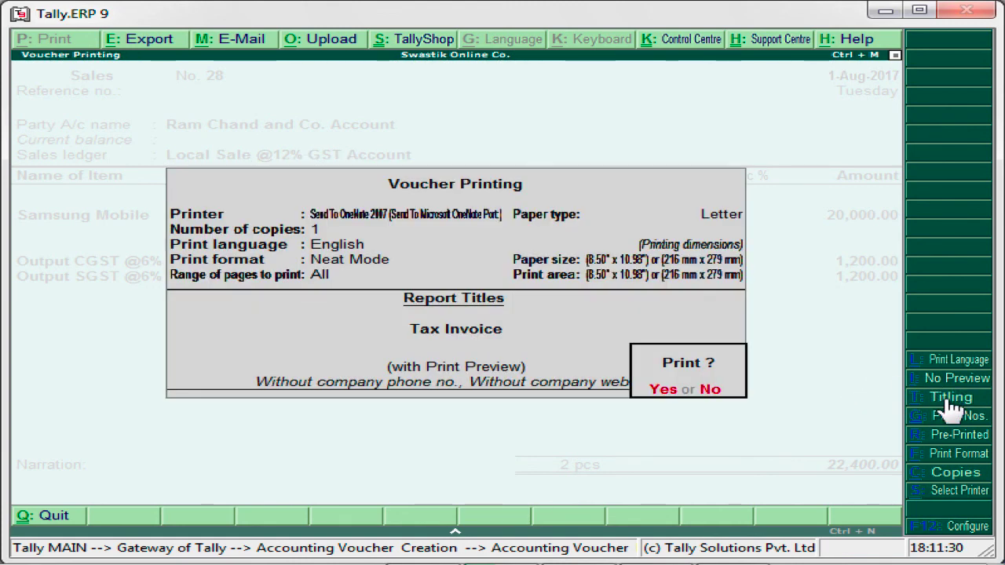
pyautogui.click(947, 400)
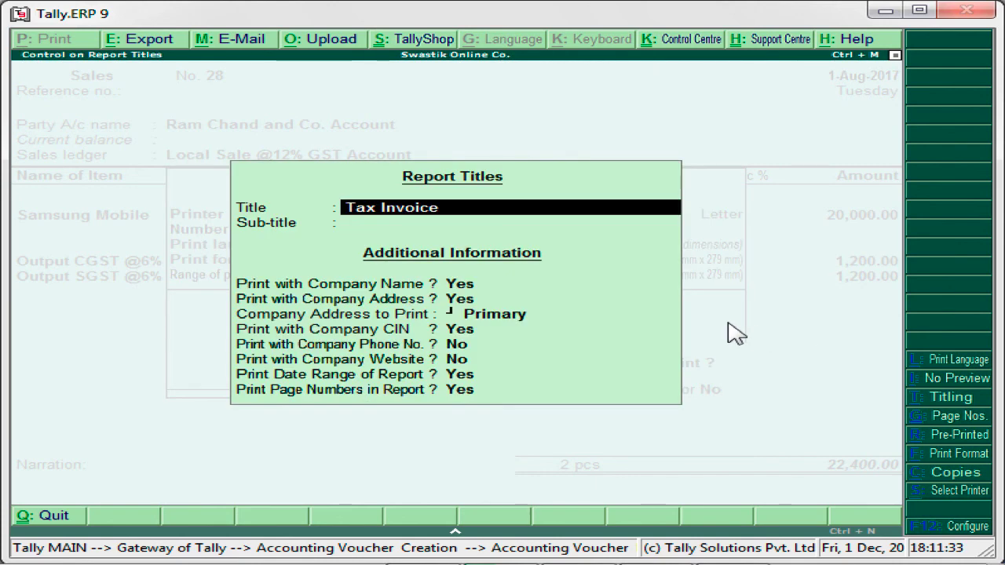
pyautogui.press('Return')
pyautogui.press('Return')
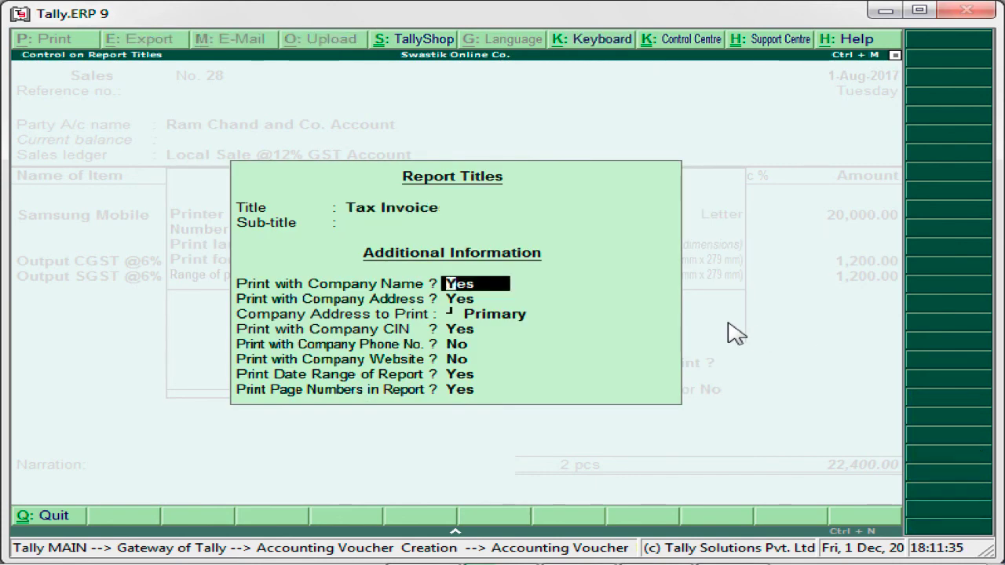
pyautogui.press('Return')
pyautogui.press('Return')
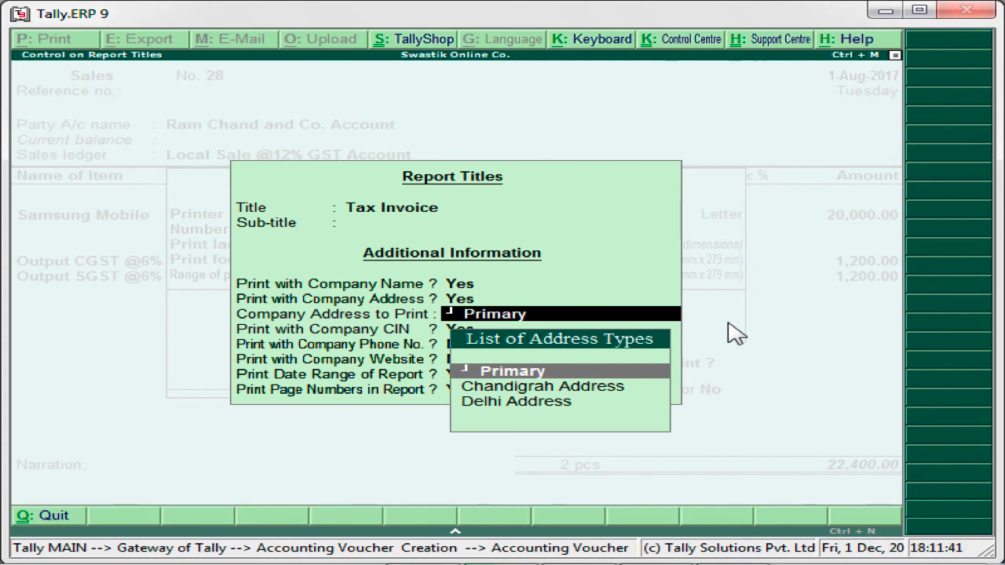
pyautogui.press('Down')
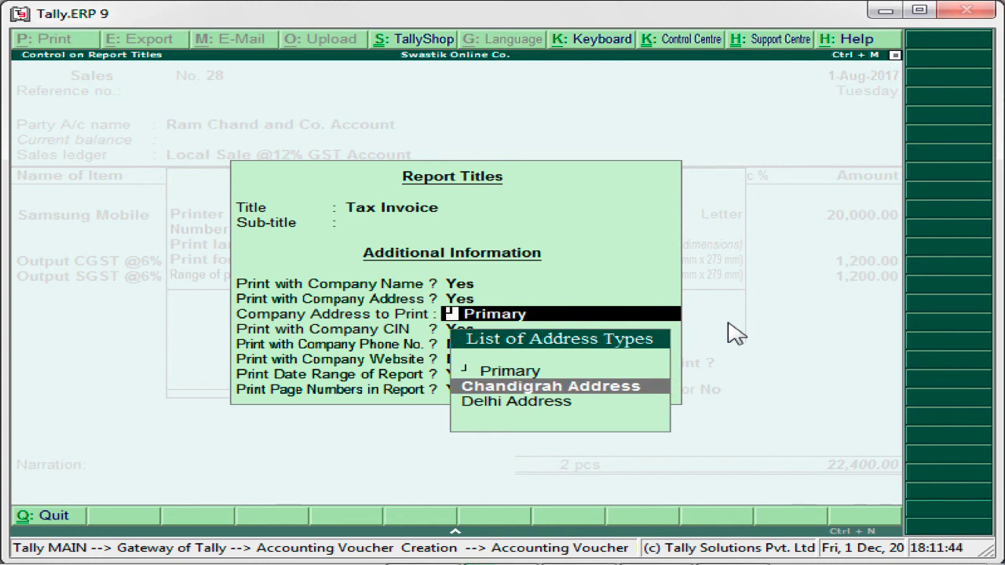
pyautogui.press('Return')
pyautogui.press('BackSpace')
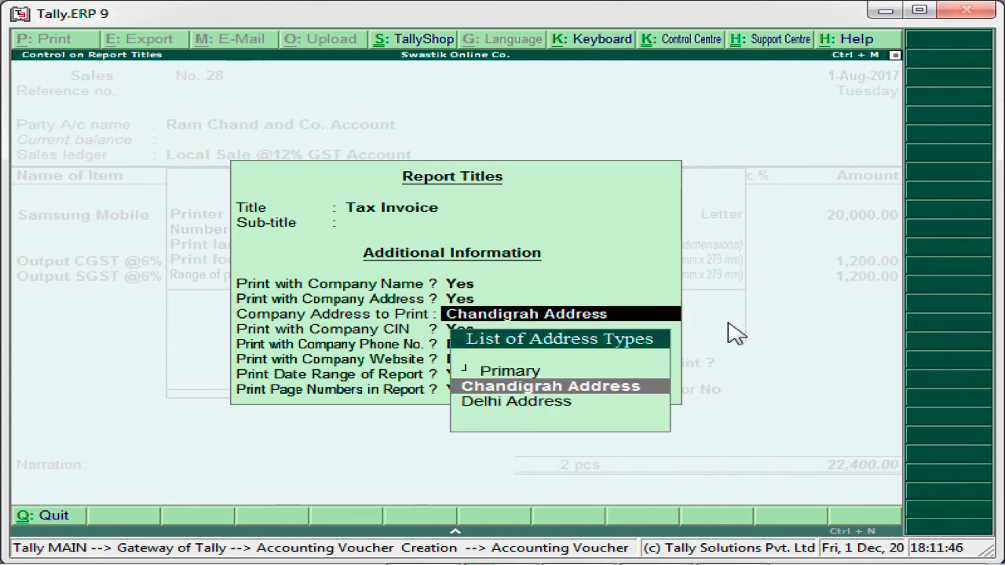
pyautogui.press('Down')
pyautogui.press('Return')
pyautogui.press('BackSpace')
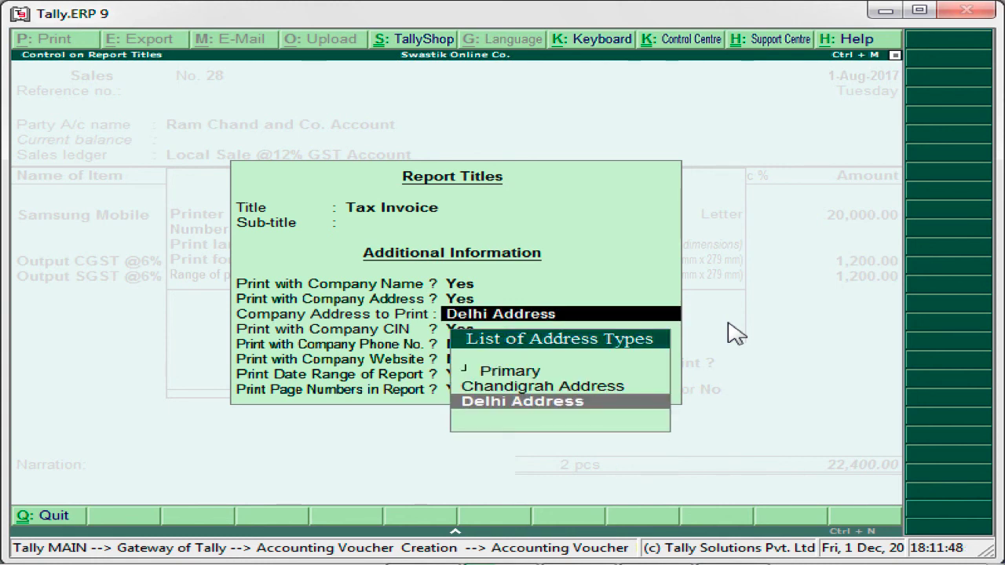
pyautogui.press('Up')
pyautogui.press('Up')
pyautogui.press('Return')
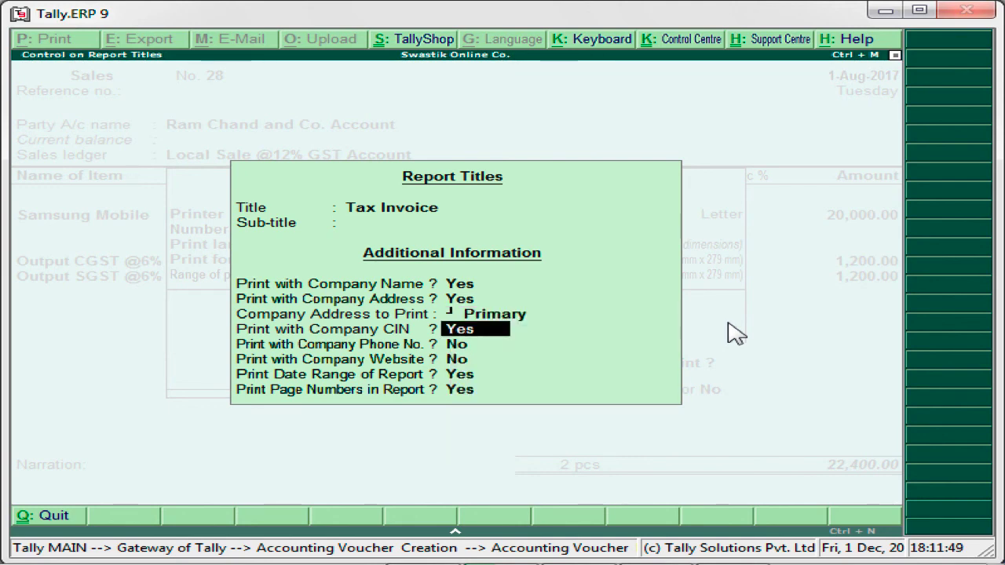
pyautogui.press('BackSpace')
pyautogui.press('Down')
pyautogui.press('Down')
pyautogui.press('Return')
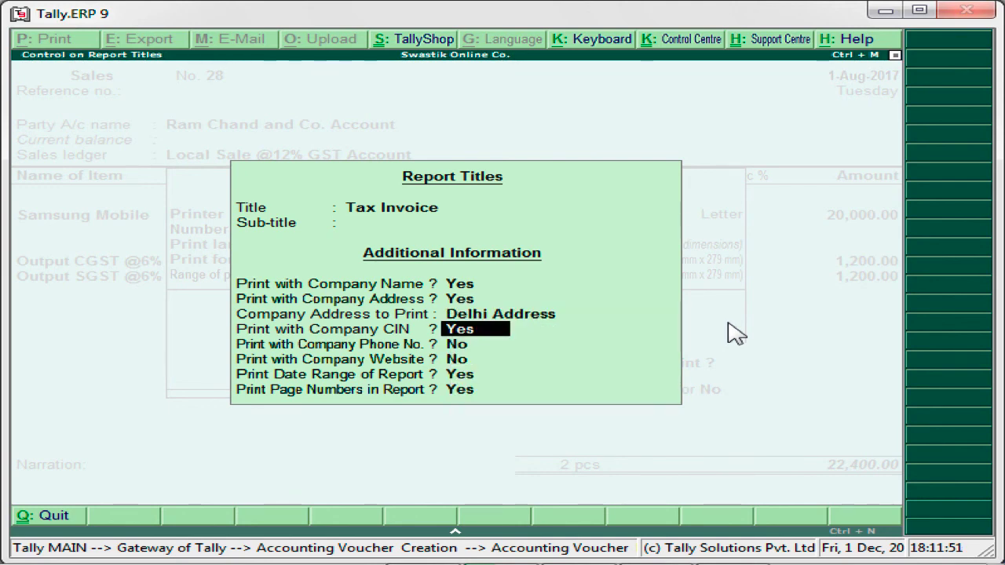
pyautogui.press('Return')
pyautogui.press('Return')
pyautogui.press('Return')
pyautogui.press('Return')
pyautogui.press('Return')
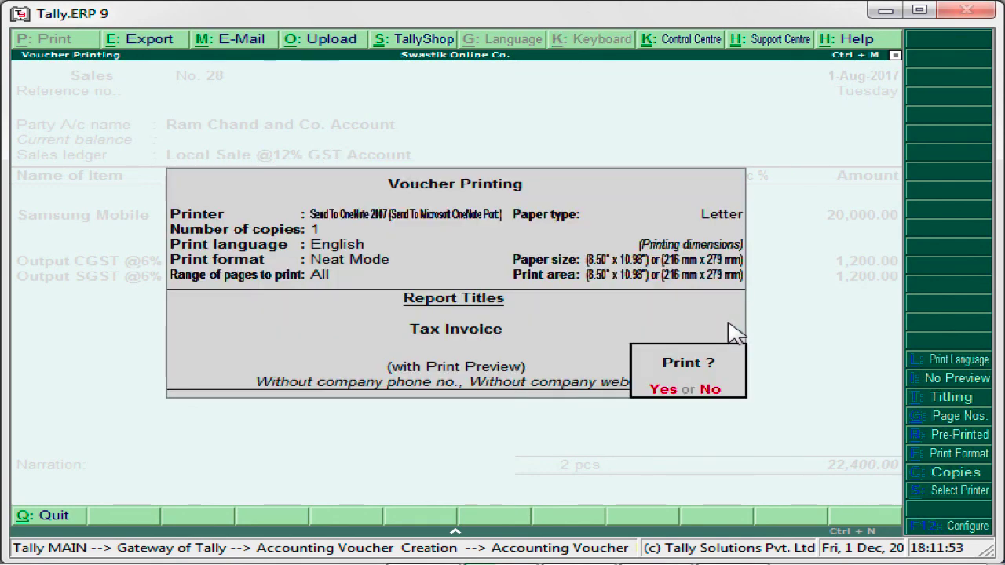
# Step: Preview the Tax Invoice zoomed in, then close it and quit to the Gateway of Tally
pyautogui.press('Return')
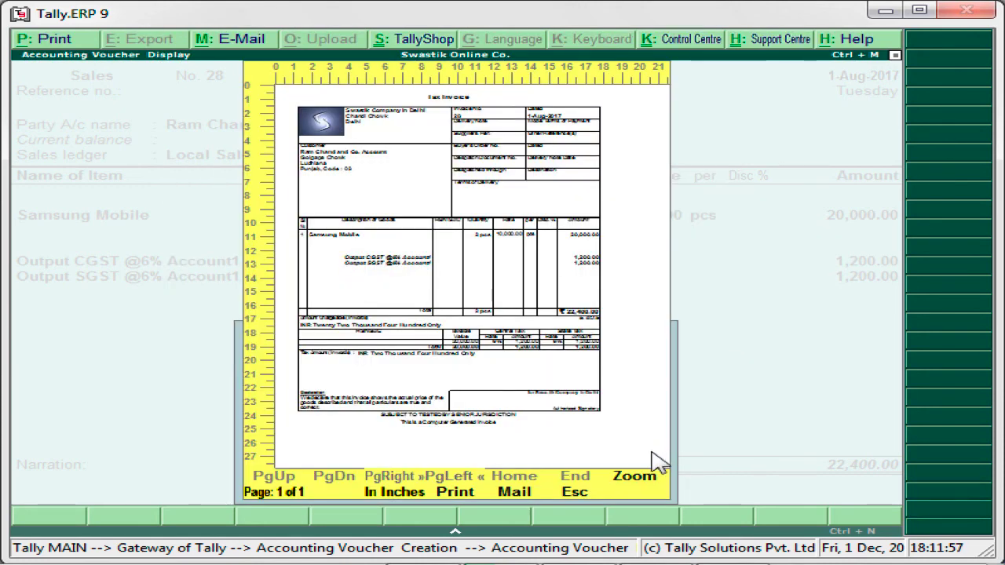
pyautogui.click(634, 476)
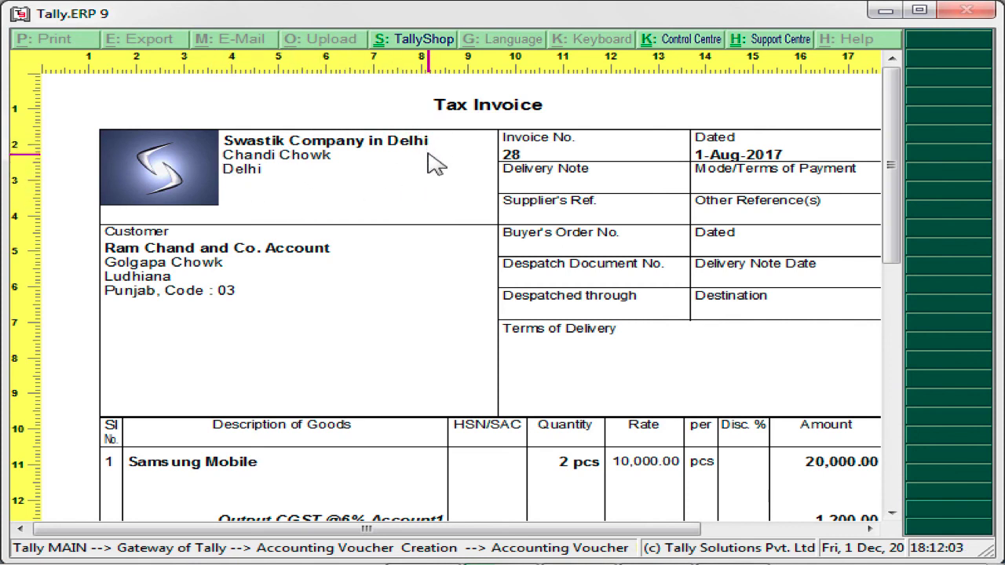
pyautogui.press('z')
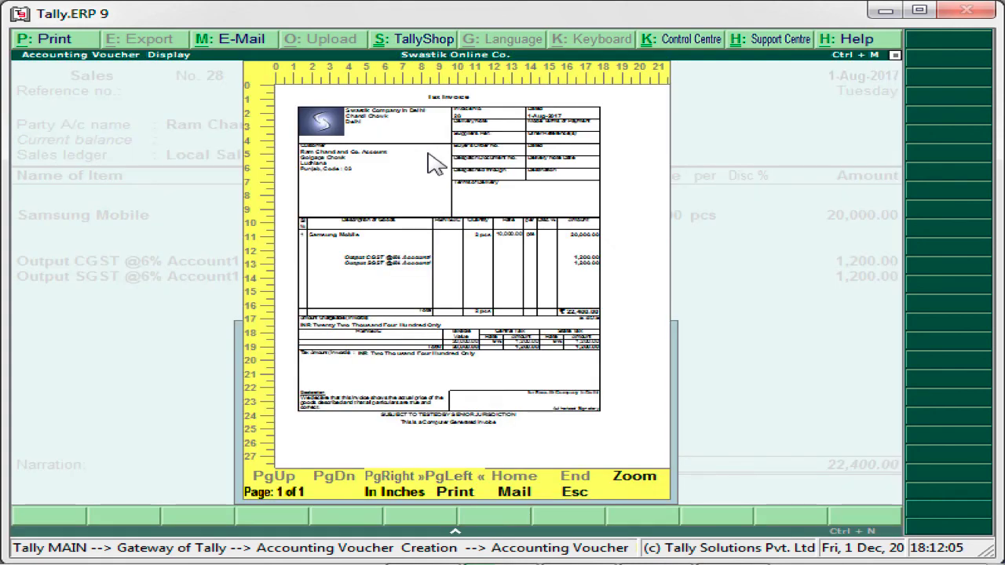
pyautogui.press('Escape')
pyautogui.press('Escape')
pyautogui.press('y')
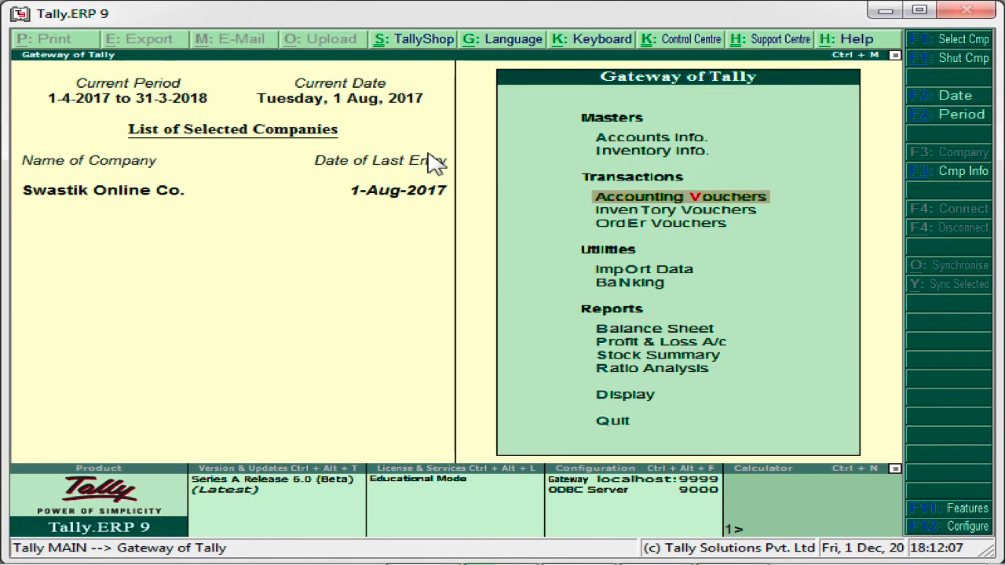